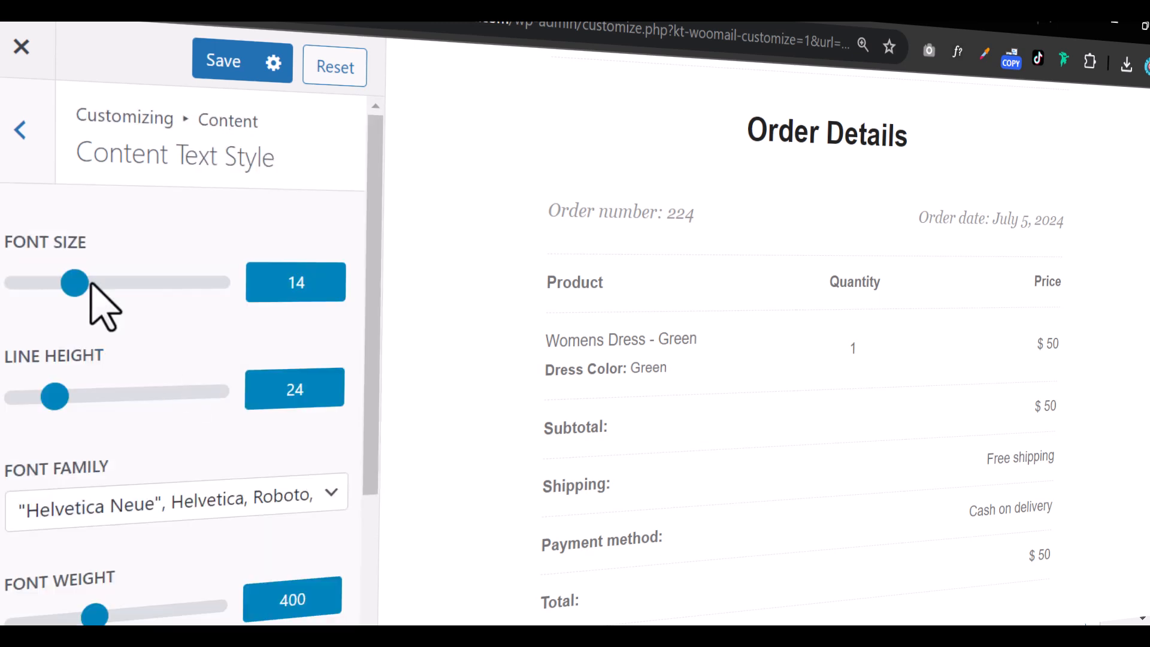
Set the content text to font size 16 and line height 31, keeping the font family.
{"action": "left_click_drag", "start_coordinate": [75, 282], "coordinate": [94, 283]}
{"action": "left_click_drag", "start_coordinate": [54, 397], "coordinate": [73, 397]}
{"action": "left_click", "coordinate": [161, 502]}
{"action": "left_click", "coordinate": [174, 540]}
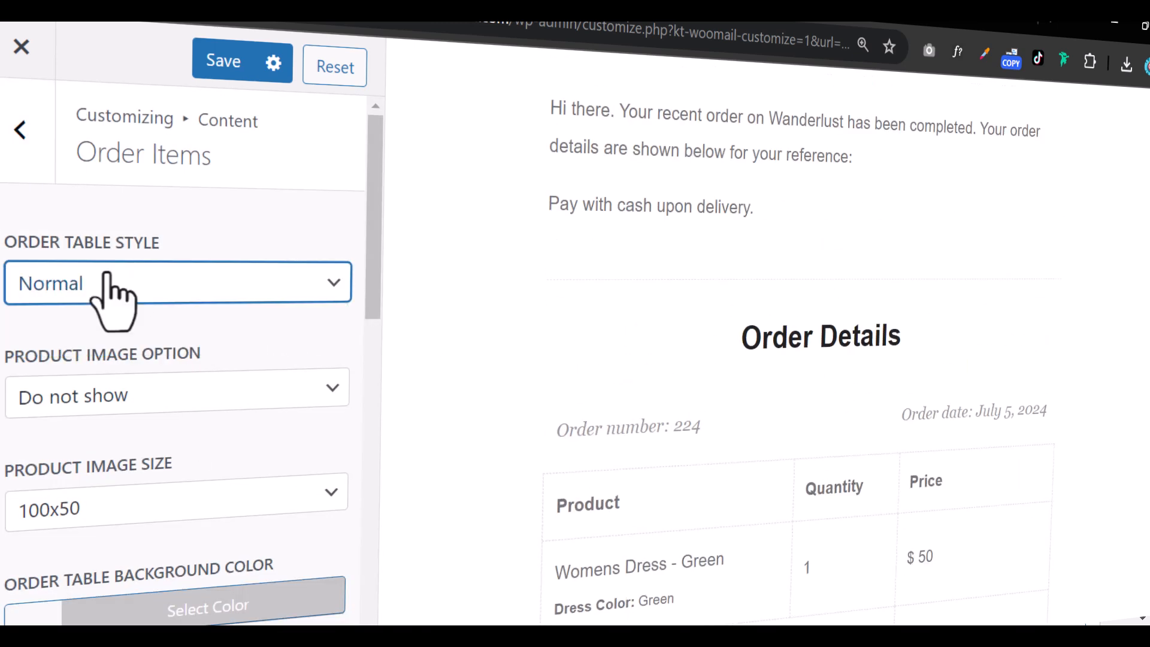
Shade the odd order-table rows light grey #ededed, leaving the table background clear.
{"action": "scroll", "coordinate": [115, 429], "scroll_direction": "down", "scroll_amount": 2}
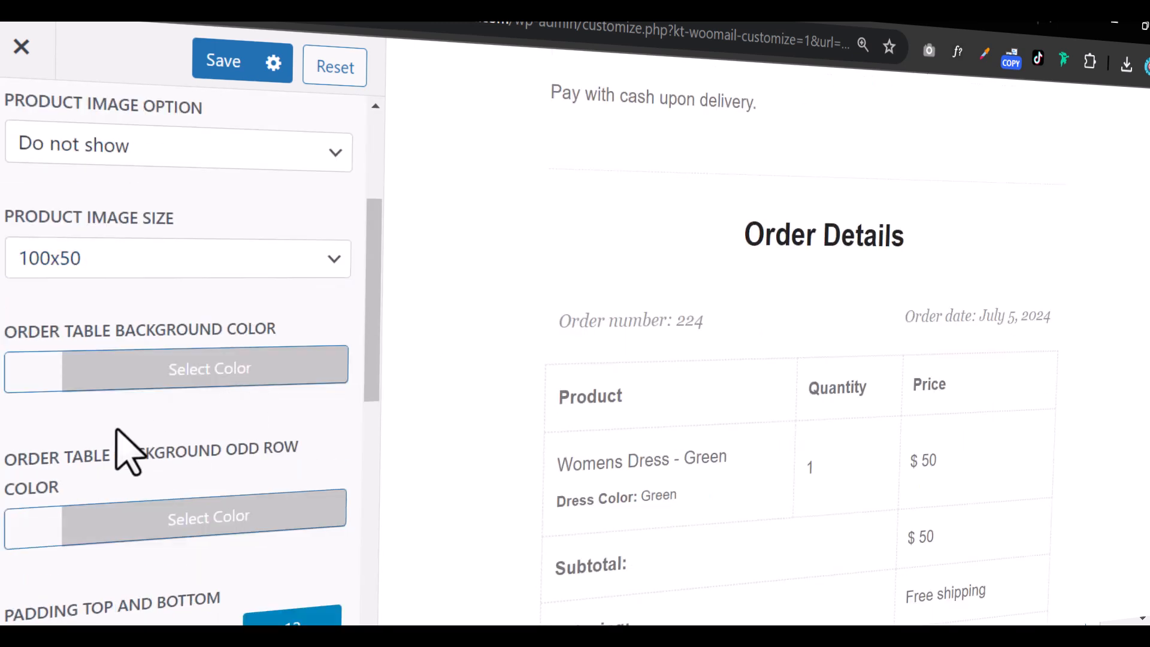
{"action": "left_click", "coordinate": [23, 376]}
{"action": "left_click", "coordinate": [34, 511]}
{"action": "left_click", "coordinate": [272, 426]}
{"action": "left_click", "coordinate": [65, 516]}
{"action": "scroll", "coordinate": [66, 569], "scroll_direction": "down", "scroll_amount": 1}
{"action": "left_click", "coordinate": [49, 531]}
{"action": "scroll", "coordinate": [103, 511], "scroll_direction": "down", "scroll_amount": 2}
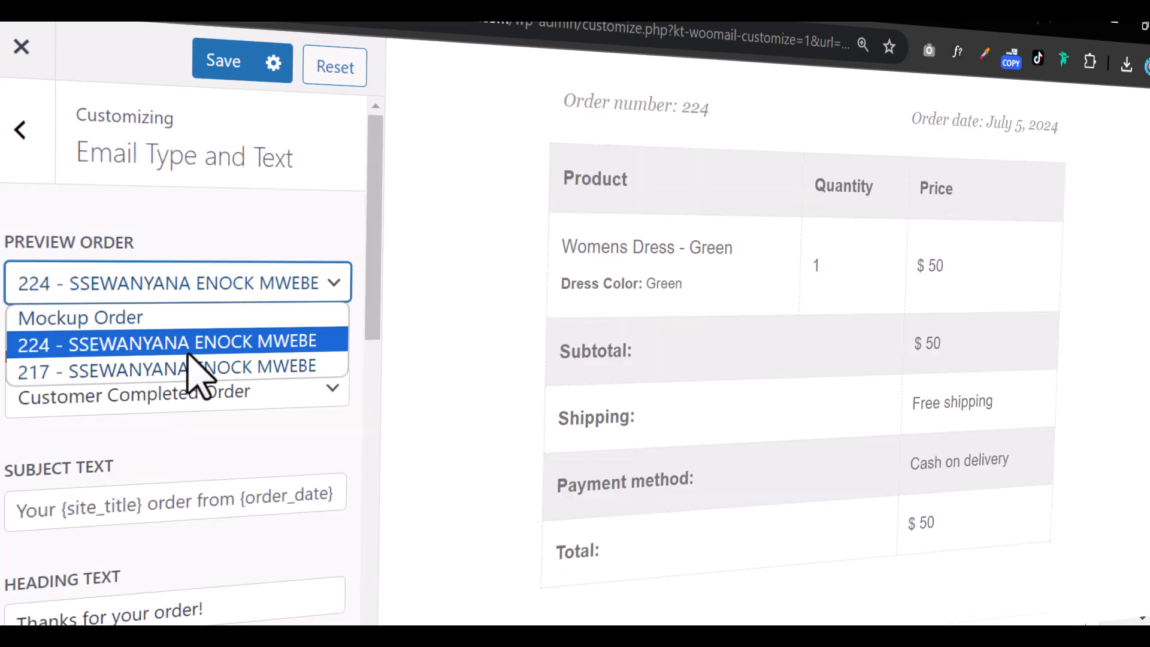
Preview the email with order 217 and show product images in the order table.
{"action": "left_click", "coordinate": [195, 369]}
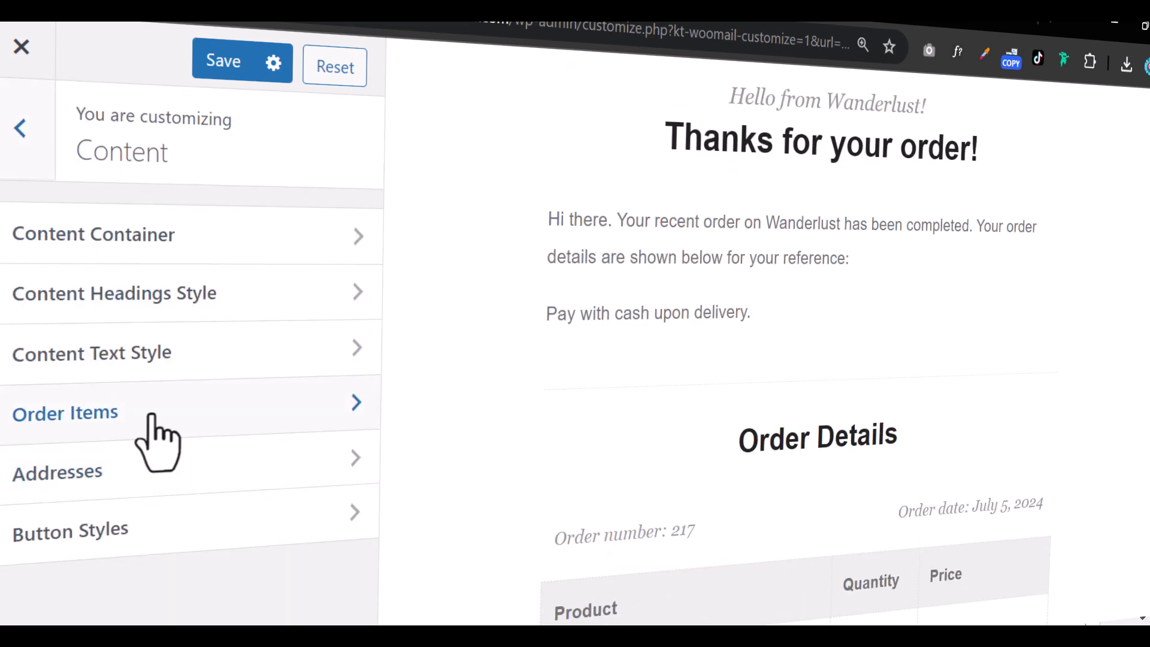
{"action": "left_click", "coordinate": [150, 417]}
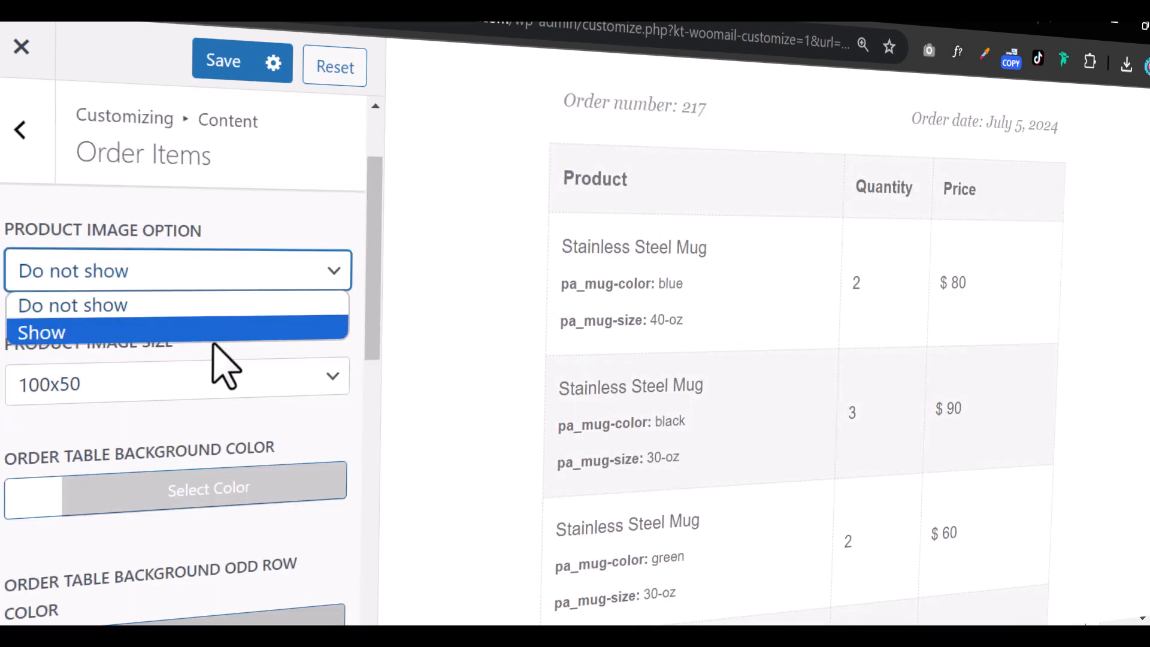
{"action": "left_click", "coordinate": [48, 329]}
{"action": "scroll", "coordinate": [620, 316], "scroll_direction": "down", "scroll_amount": 10}
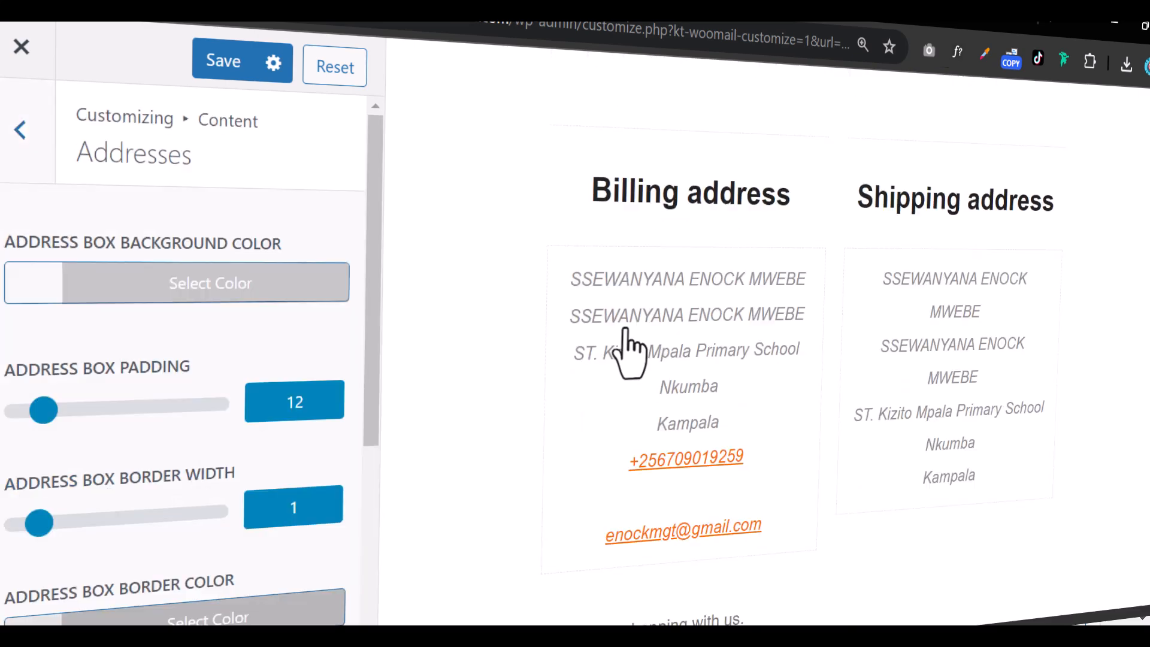
{"action": "scroll", "coordinate": [77, 390], "scroll_direction": "down", "scroll_amount": 4}
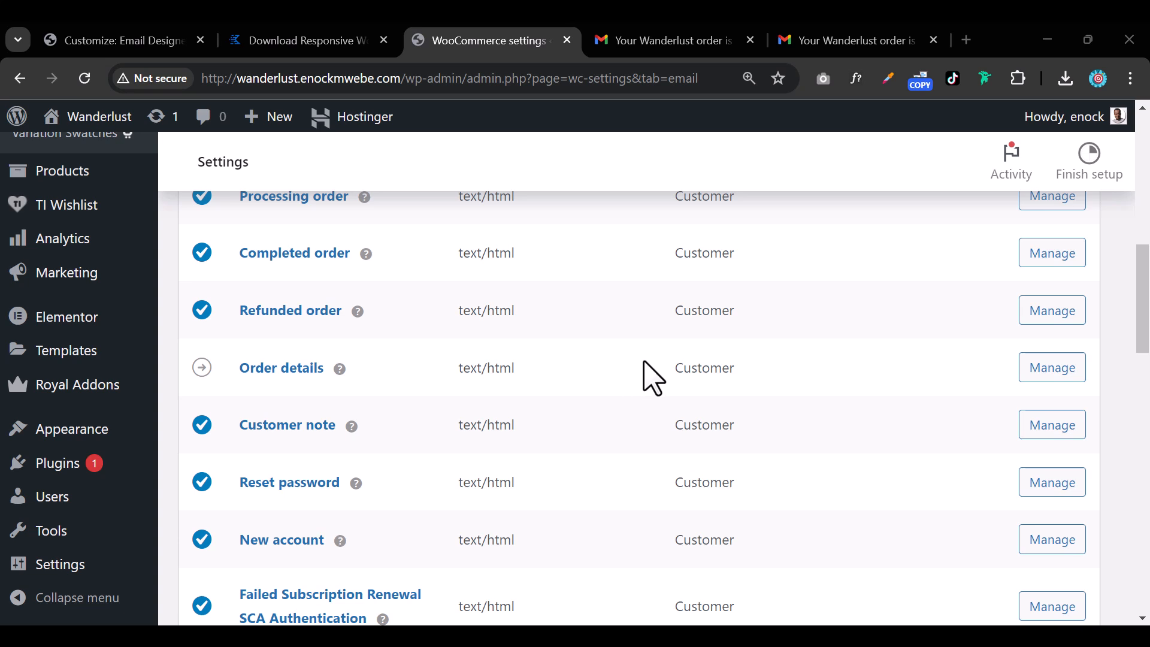
Scroll the WooCommerce Emails list up to New order, then view the order-complete email in Gmail.
{"action": "scroll", "coordinate": [650, 366], "scroll_direction": "up", "scroll_amount": 3}
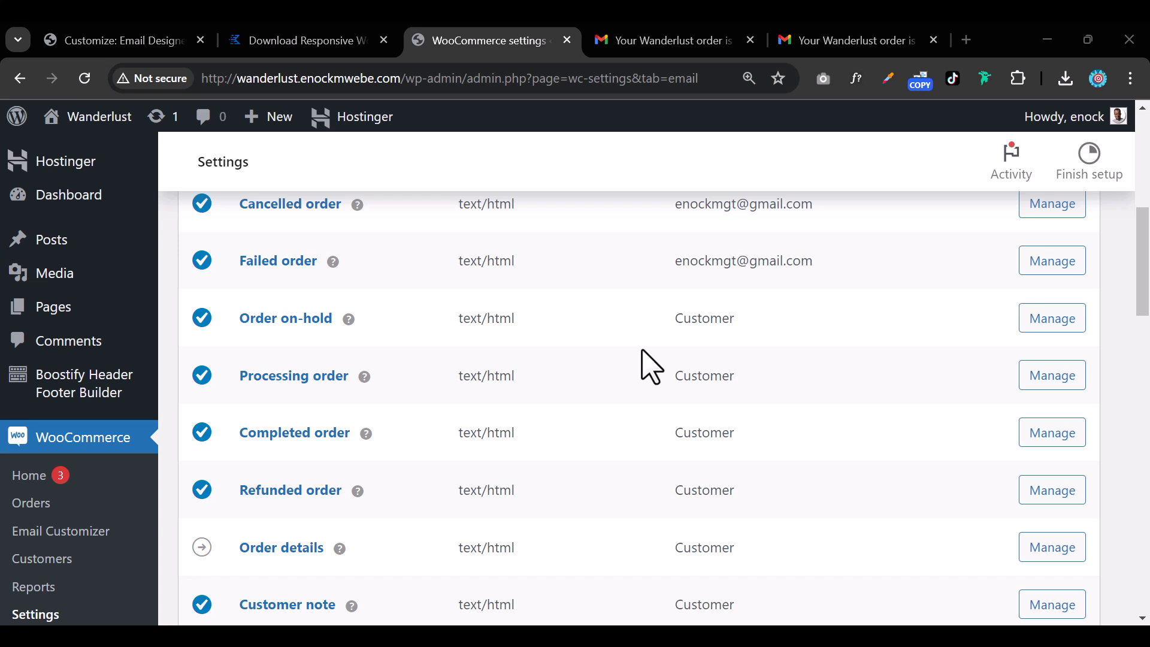
{"action": "scroll", "coordinate": [650, 366], "scroll_direction": "up", "scroll_amount": 2}
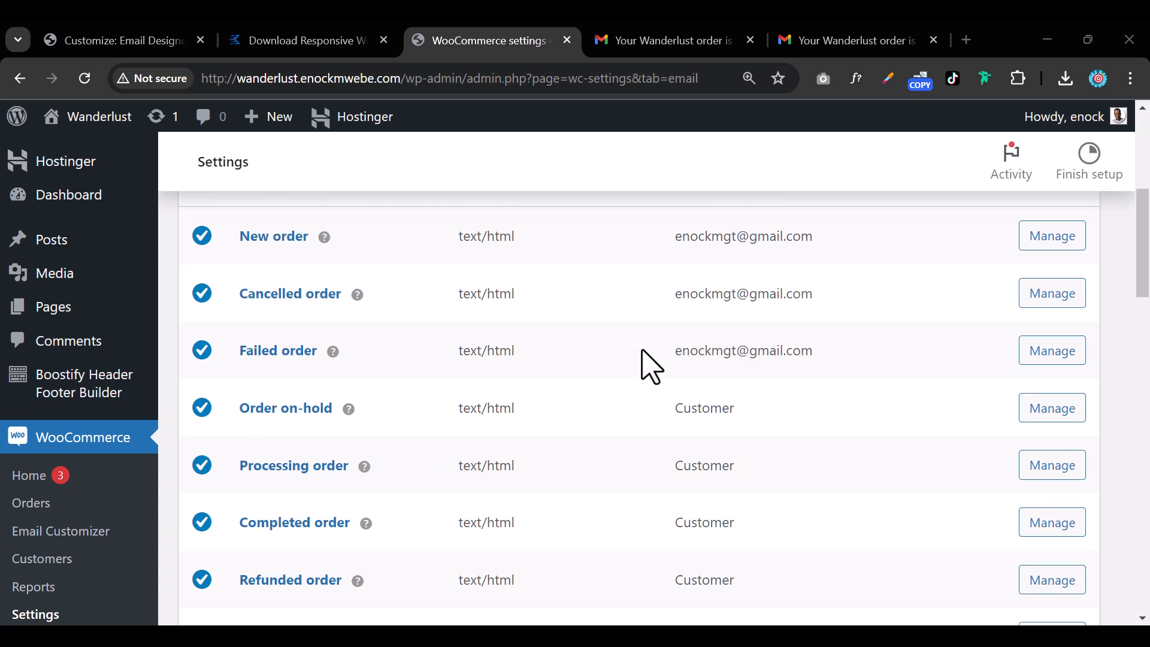
{"action": "left_click", "coordinate": [850, 41]}
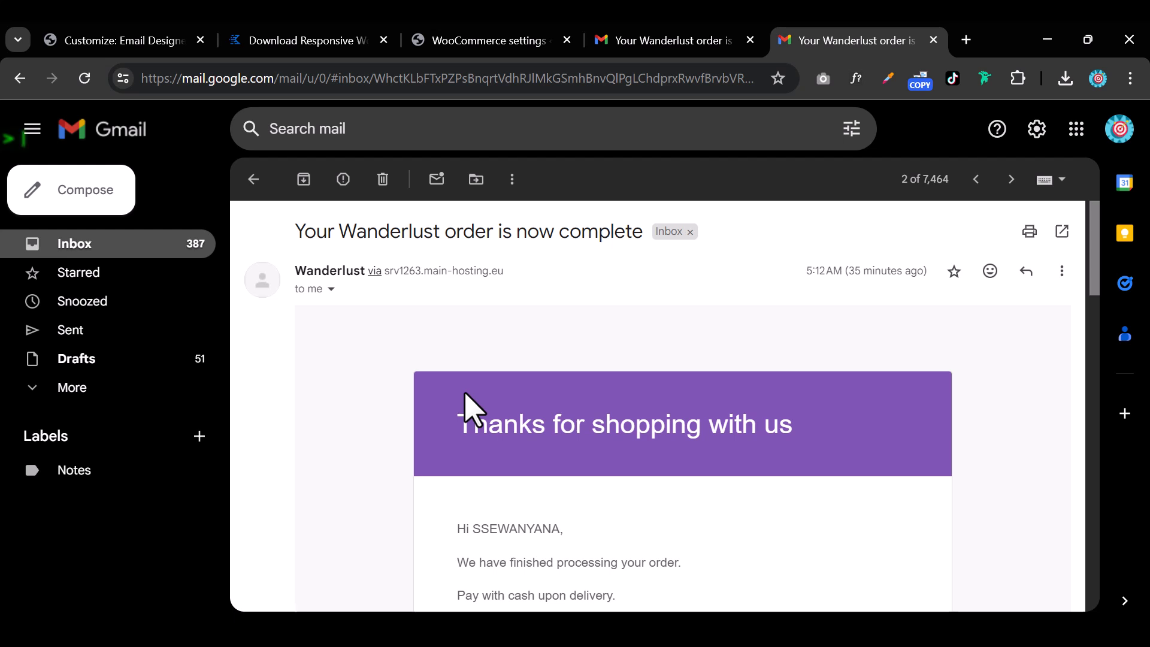
{"action": "scroll", "coordinate": [466, 408], "scroll_direction": "down", "scroll_amount": 1}
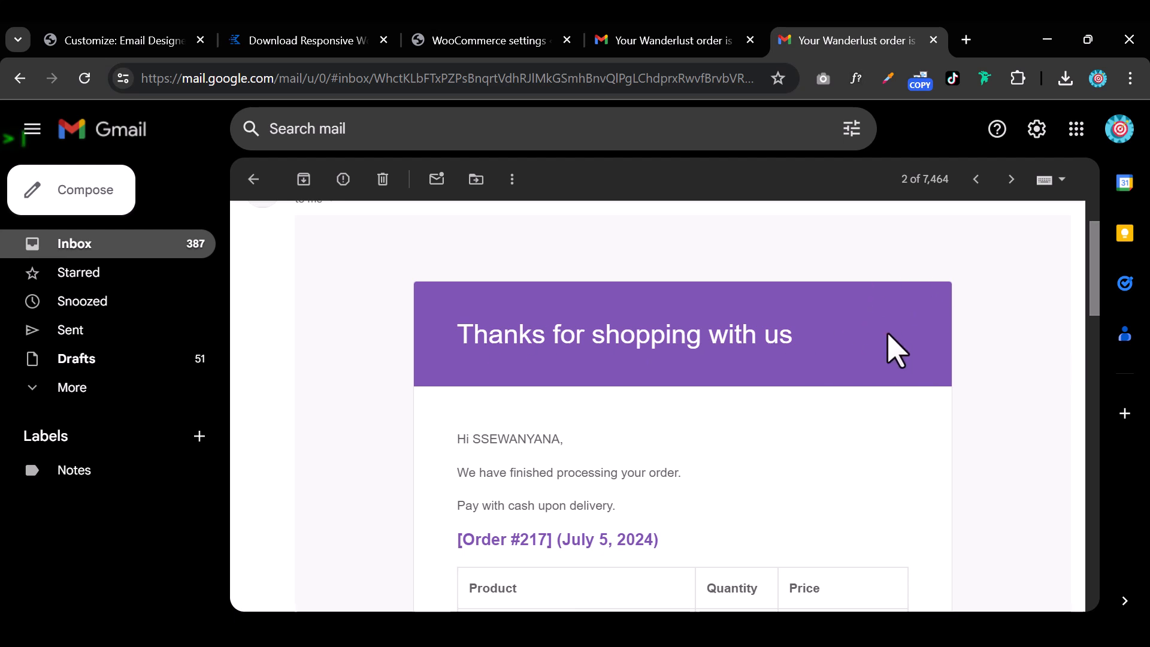
{"action": "scroll", "coordinate": [884, 353], "scroll_direction": "down", "scroll_amount": 1}
{"action": "scroll", "coordinate": [875, 359], "scroll_direction": "down", "scroll_amount": 1}
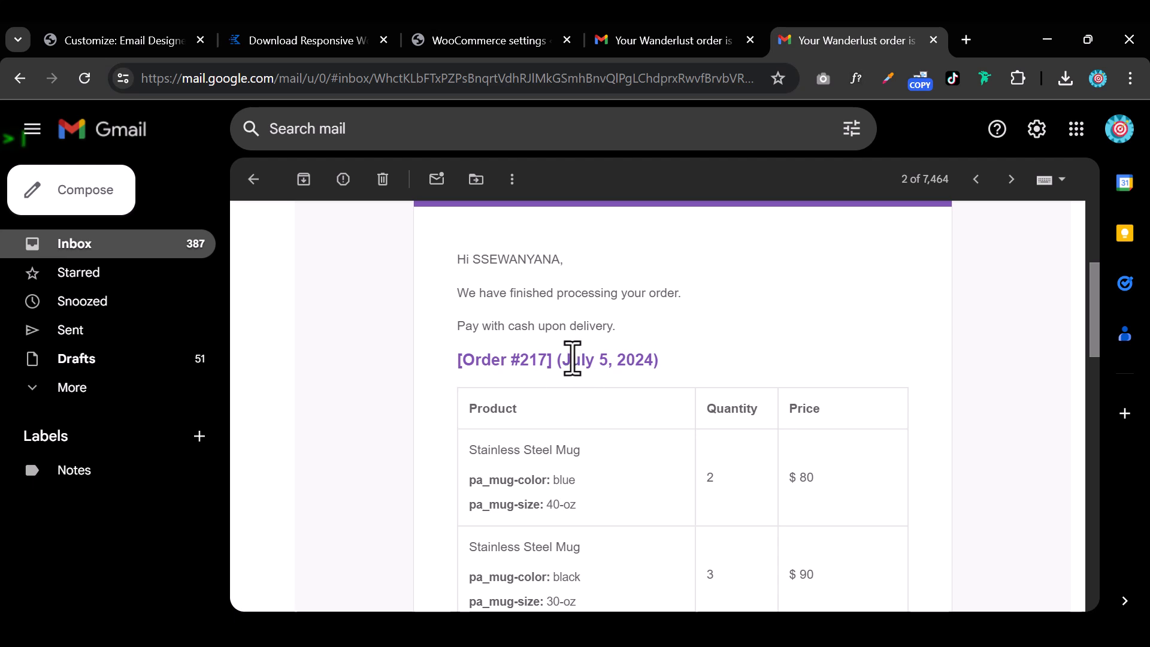
{"action": "scroll", "coordinate": [650, 300], "scroll_direction": "down", "scroll_amount": 1}
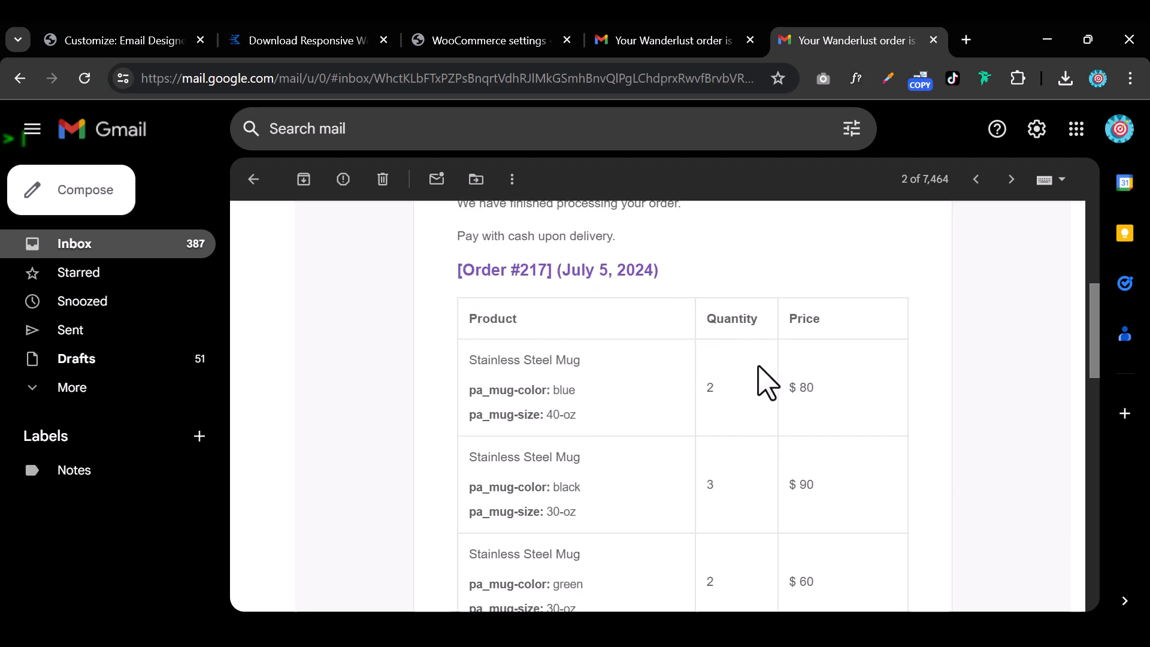
{"action": "scroll", "coordinate": [758, 380], "scroll_direction": "down", "scroll_amount": 5}
{"action": "scroll", "coordinate": [759, 366], "scroll_direction": "down", "scroll_amount": 5}
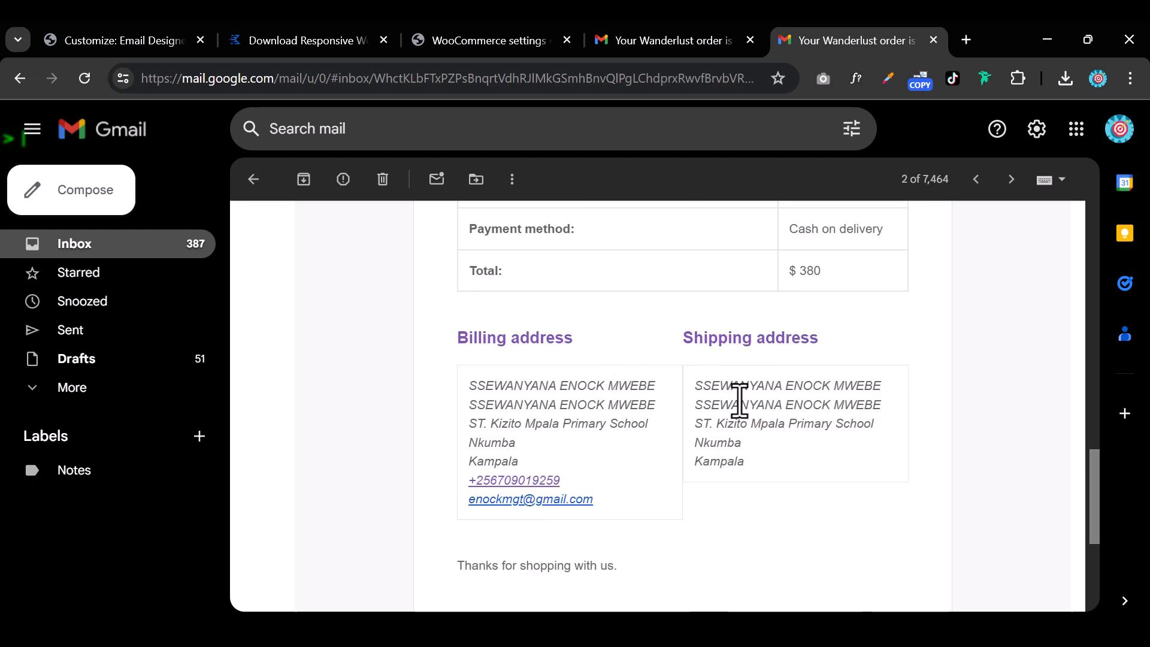
{"action": "scroll", "coordinate": [739, 401], "scroll_direction": "down", "scroll_amount": 5}
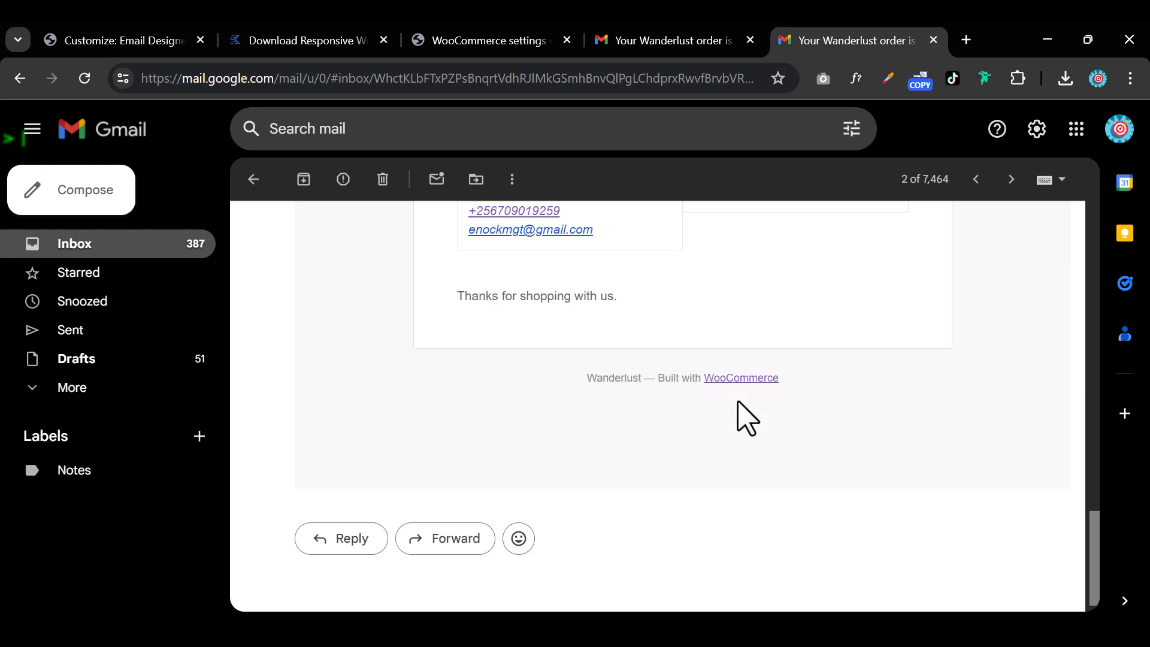
{"action": "scroll", "coordinate": [747, 418], "scroll_direction": "up", "scroll_amount": 4}
{"action": "scroll", "coordinate": [752, 402], "scroll_direction": "up", "scroll_amount": 10}
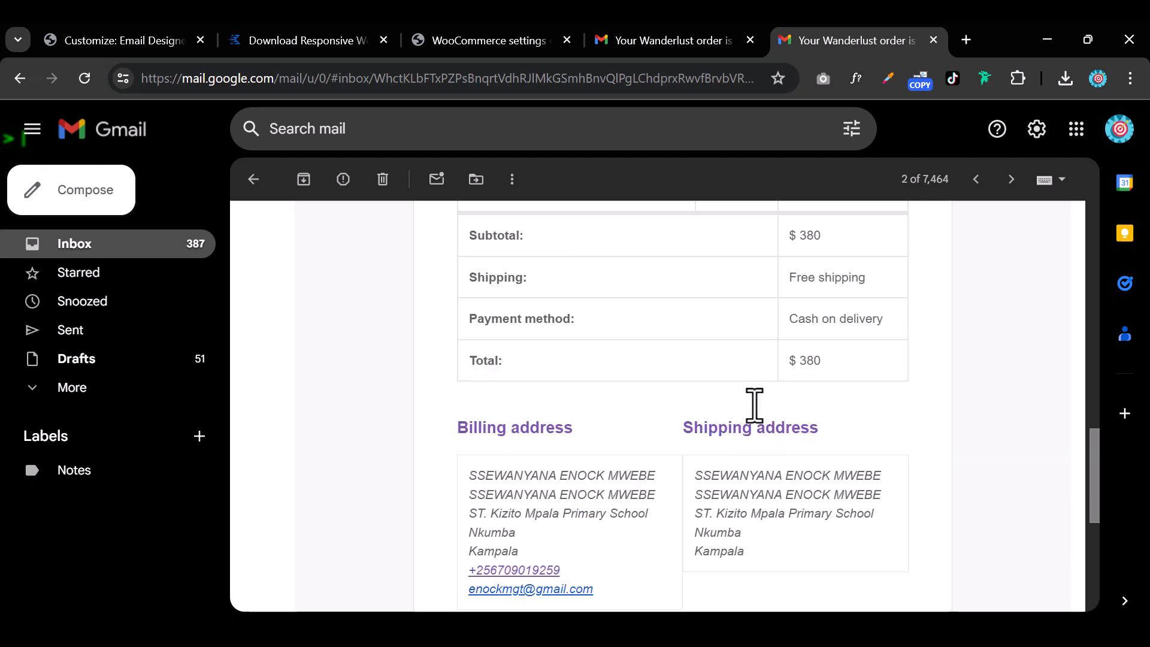
{"action": "scroll", "coordinate": [758, 413], "scroll_direction": "up", "scroll_amount": 6}
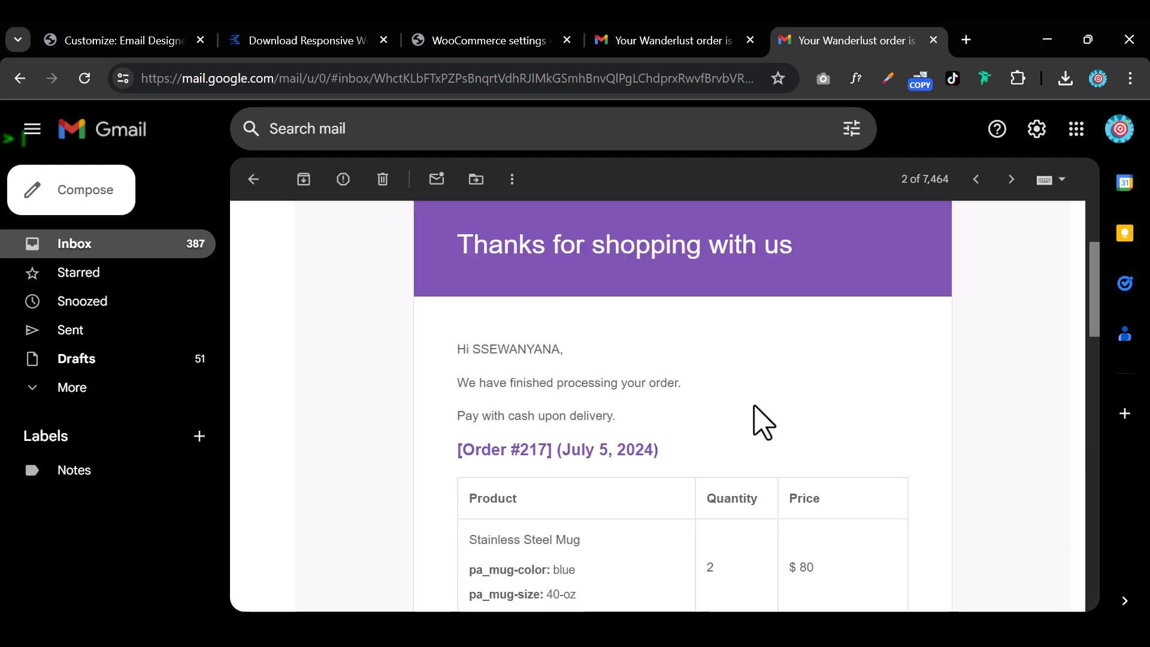
{"action": "scroll", "coordinate": [761, 419], "scroll_direction": "up", "scroll_amount": 5}
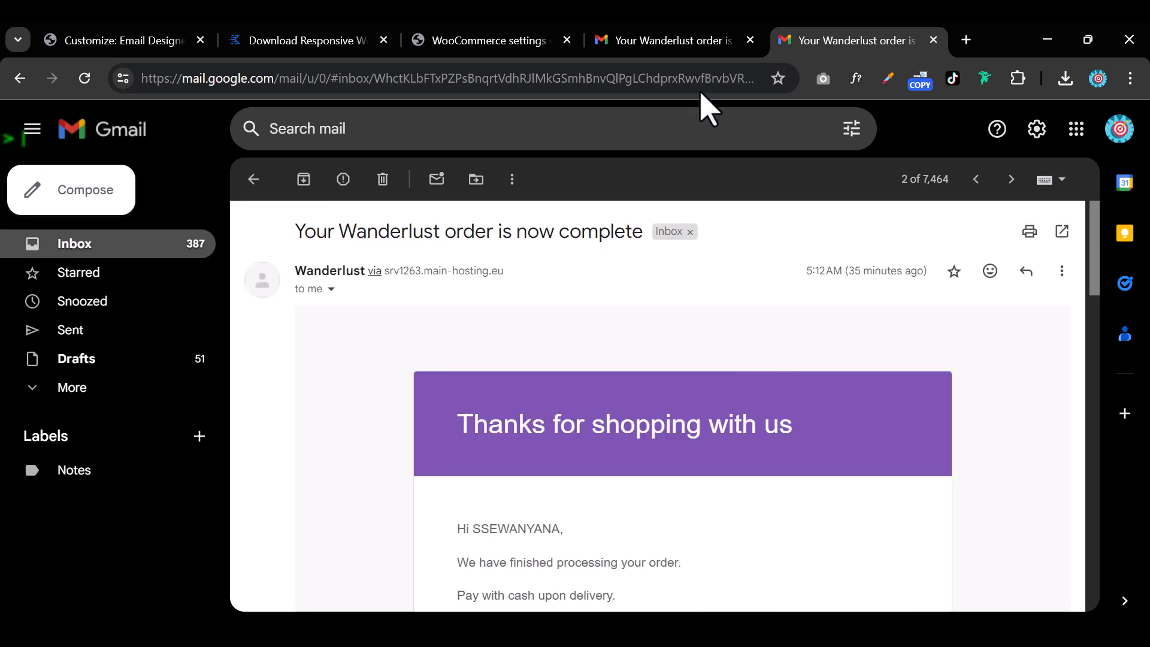
Review the Black Friday order email in Gmail from its banner down to the footer.
{"action": "left_click", "coordinate": [680, 42]}
{"action": "scroll", "coordinate": [722, 414], "scroll_direction": "up", "scroll_amount": 3}
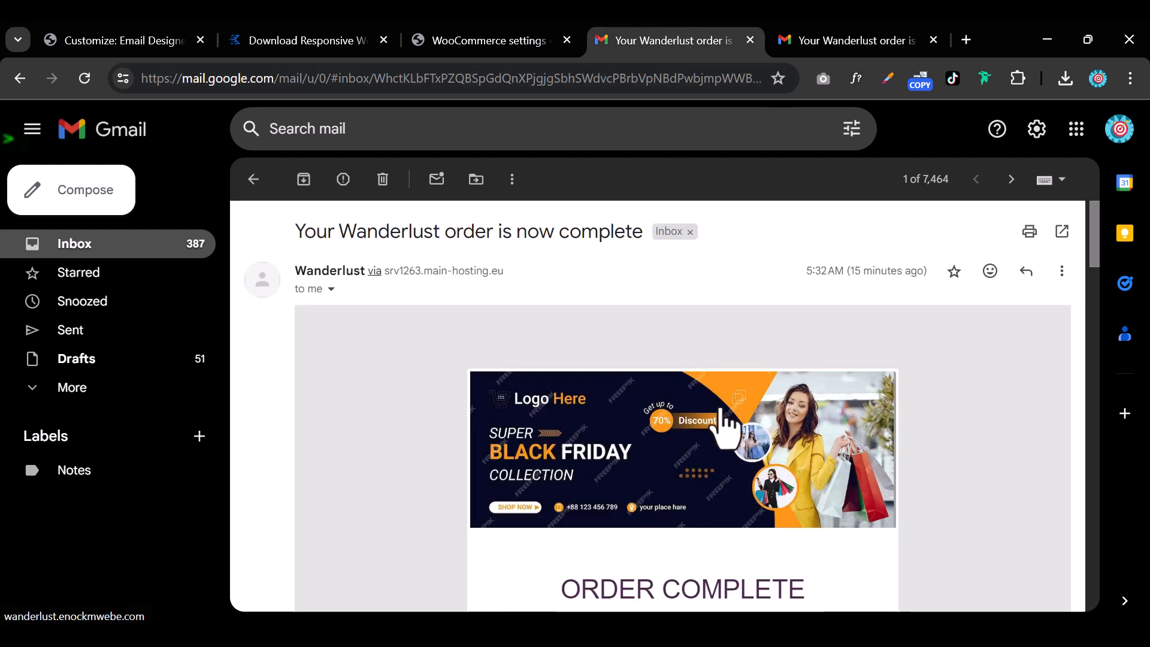
{"action": "scroll", "coordinate": [727, 423], "scroll_direction": "down", "scroll_amount": 3}
{"action": "scroll", "coordinate": [727, 426], "scroll_direction": "up", "scroll_amount": 3}
{"action": "scroll", "coordinate": [741, 458], "scroll_direction": "down", "scroll_amount": 1}
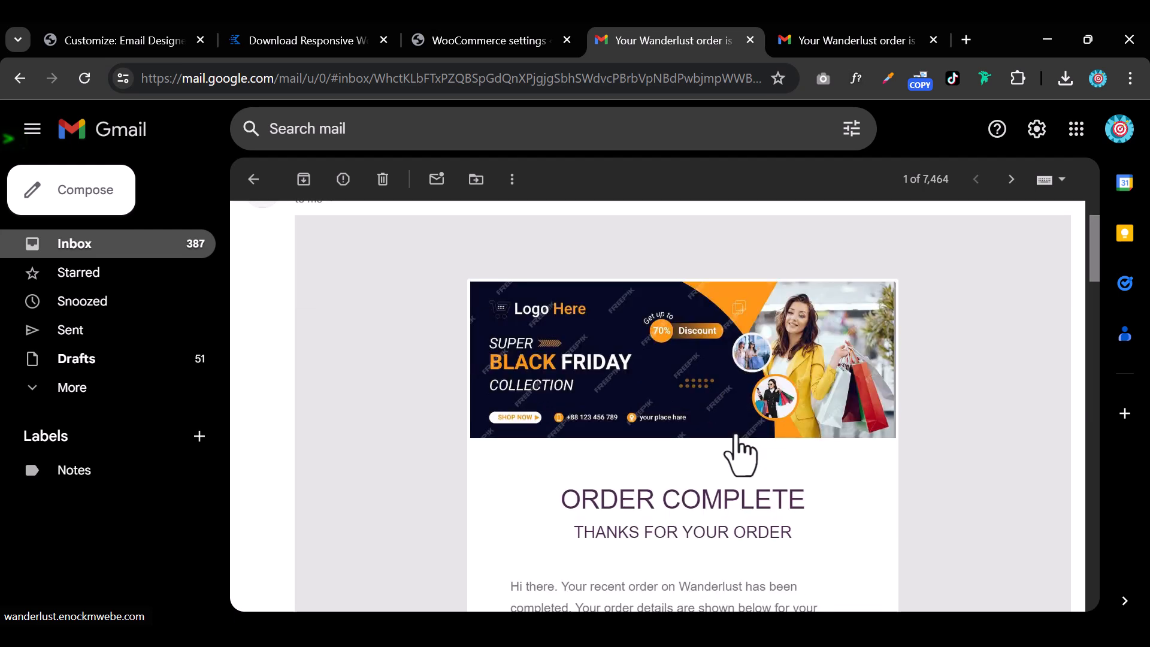
{"action": "scroll", "coordinate": [741, 458], "scroll_direction": "down", "scroll_amount": 3}
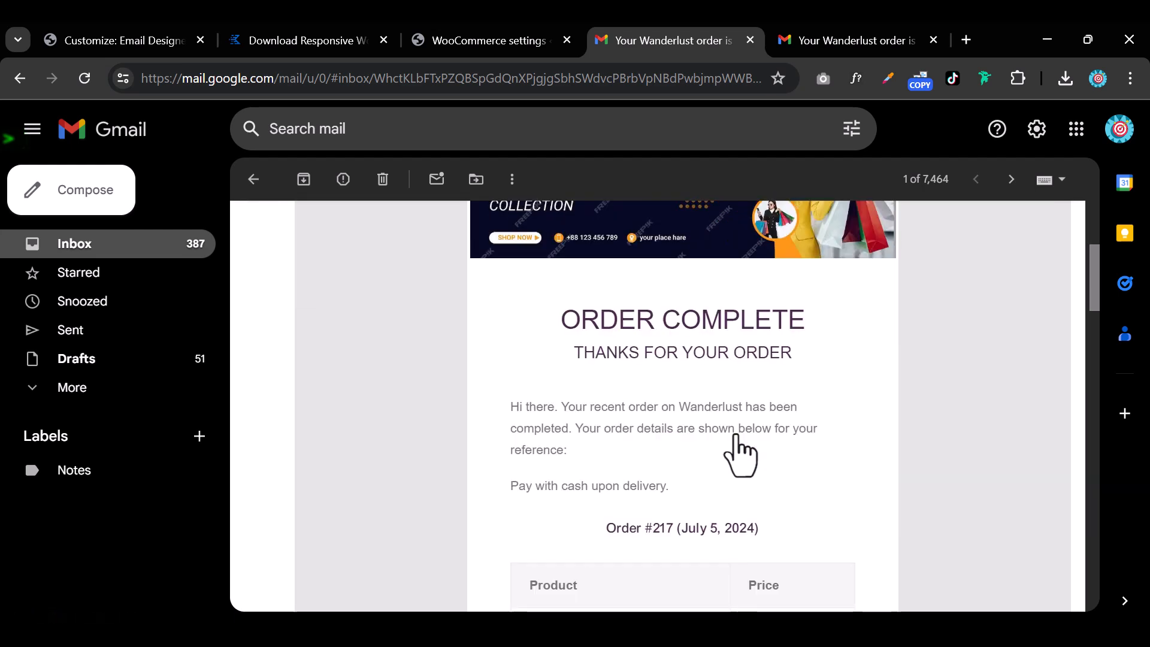
{"action": "scroll", "coordinate": [738, 447], "scroll_direction": "down", "scroll_amount": 1}
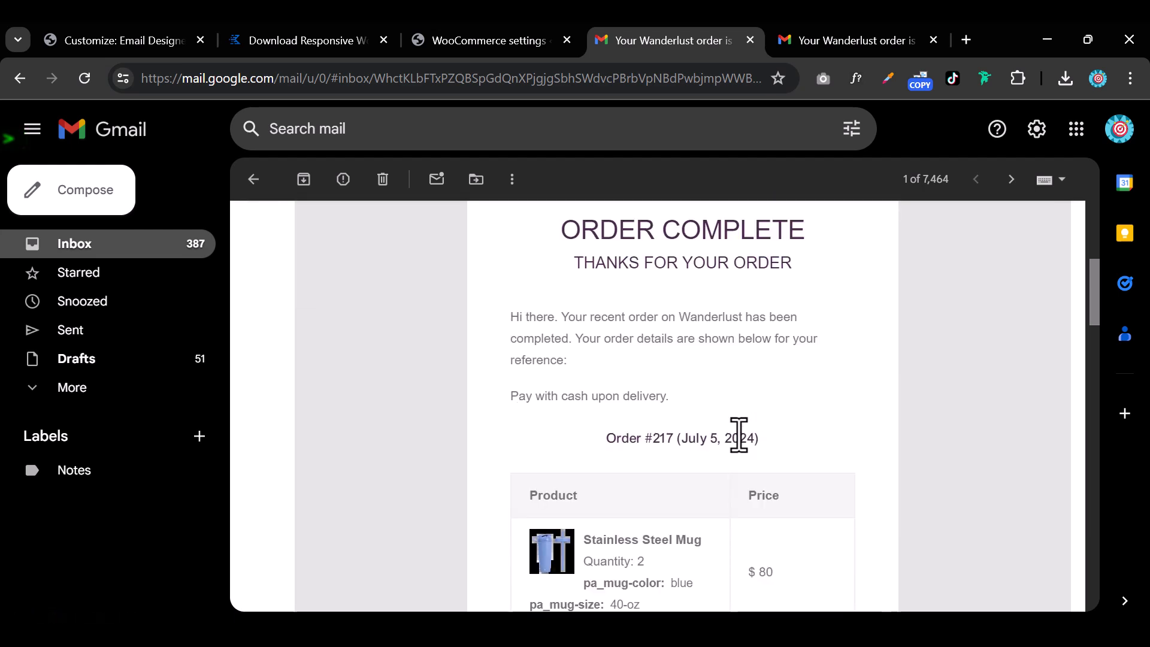
{"action": "scroll", "coordinate": [647, 384], "scroll_direction": "down", "scroll_amount": 1}
{"action": "scroll", "coordinate": [647, 391], "scroll_direction": "down", "scroll_amount": 1}
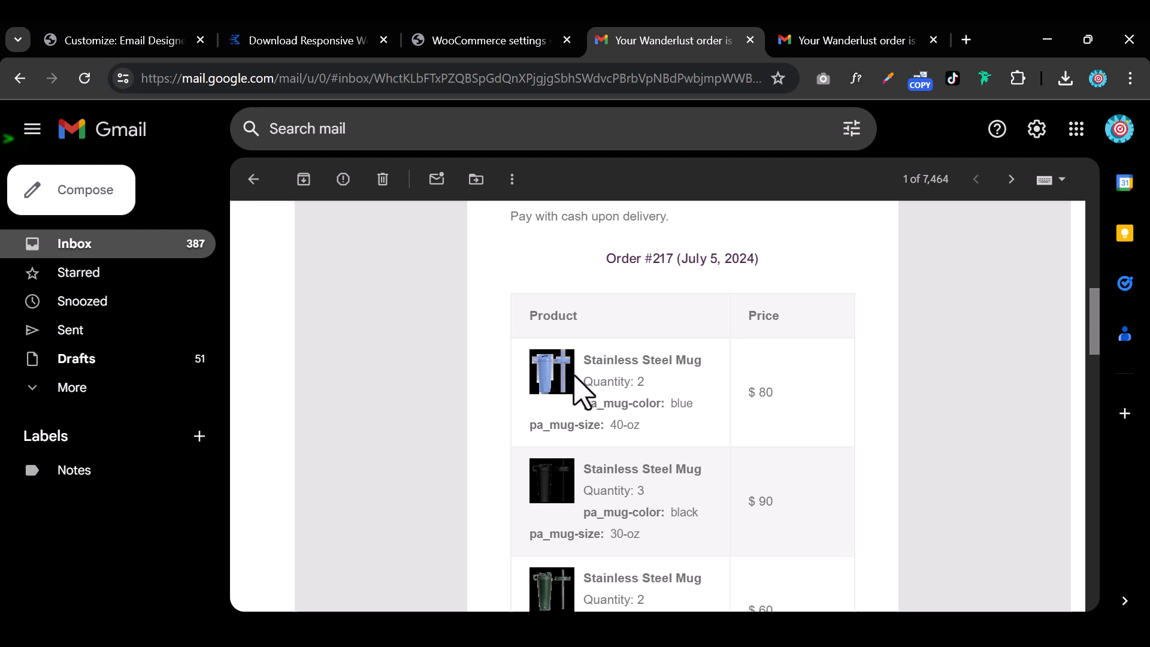
{"action": "scroll", "coordinate": [737, 398], "scroll_direction": "down", "scroll_amount": 9}
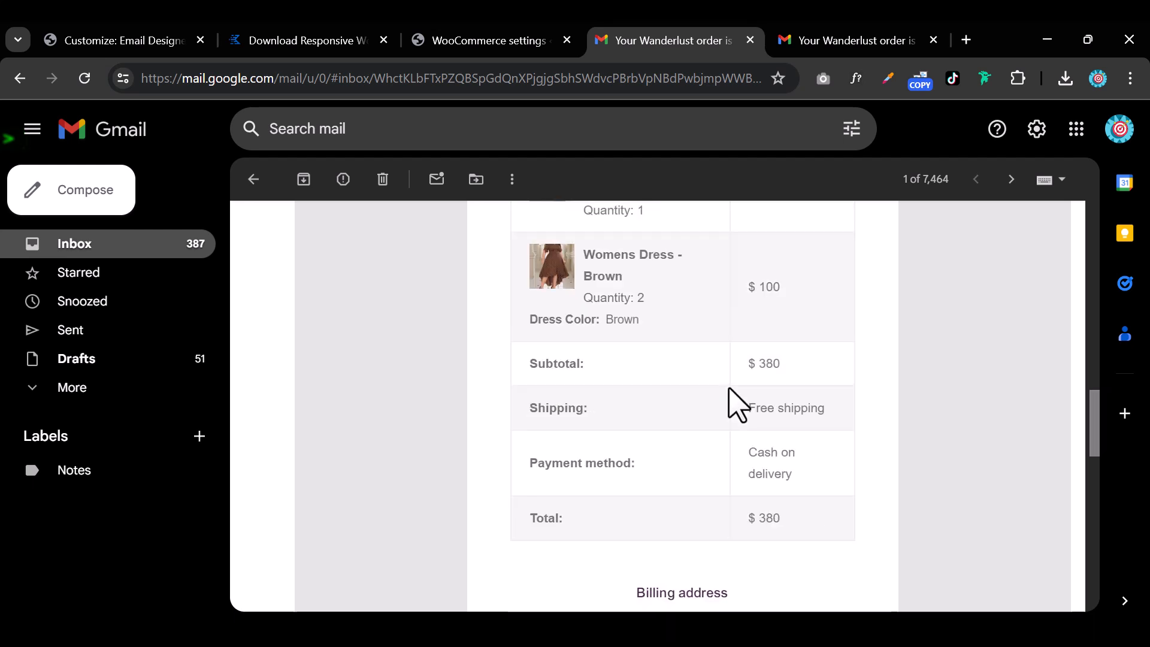
{"action": "scroll", "coordinate": [662, 406], "scroll_direction": "down", "scroll_amount": 3}
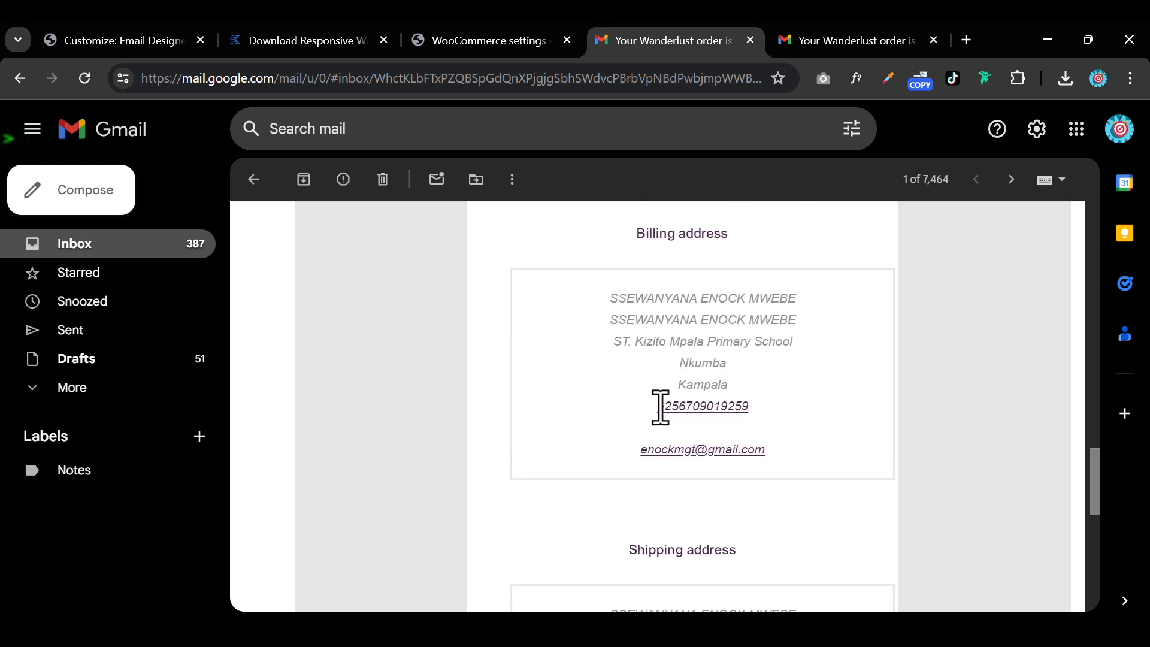
{"action": "scroll", "coordinate": [665, 413], "scroll_direction": "down", "scroll_amount": 6}
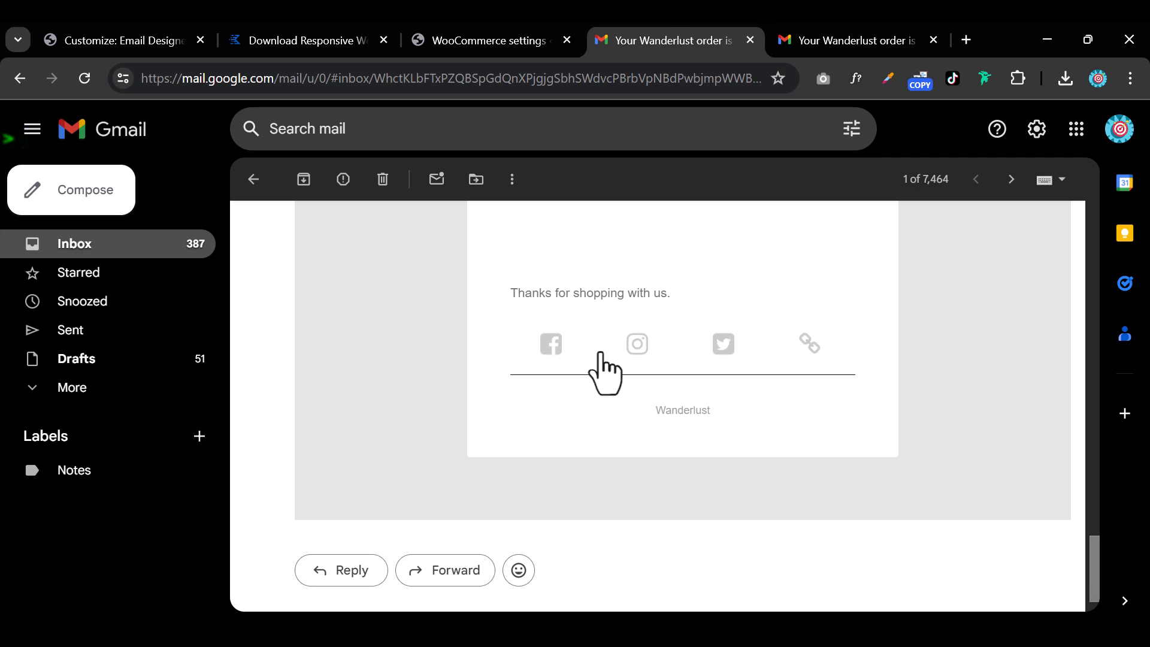
{"action": "scroll", "coordinate": [693, 352], "scroll_direction": "up", "scroll_amount": 4}
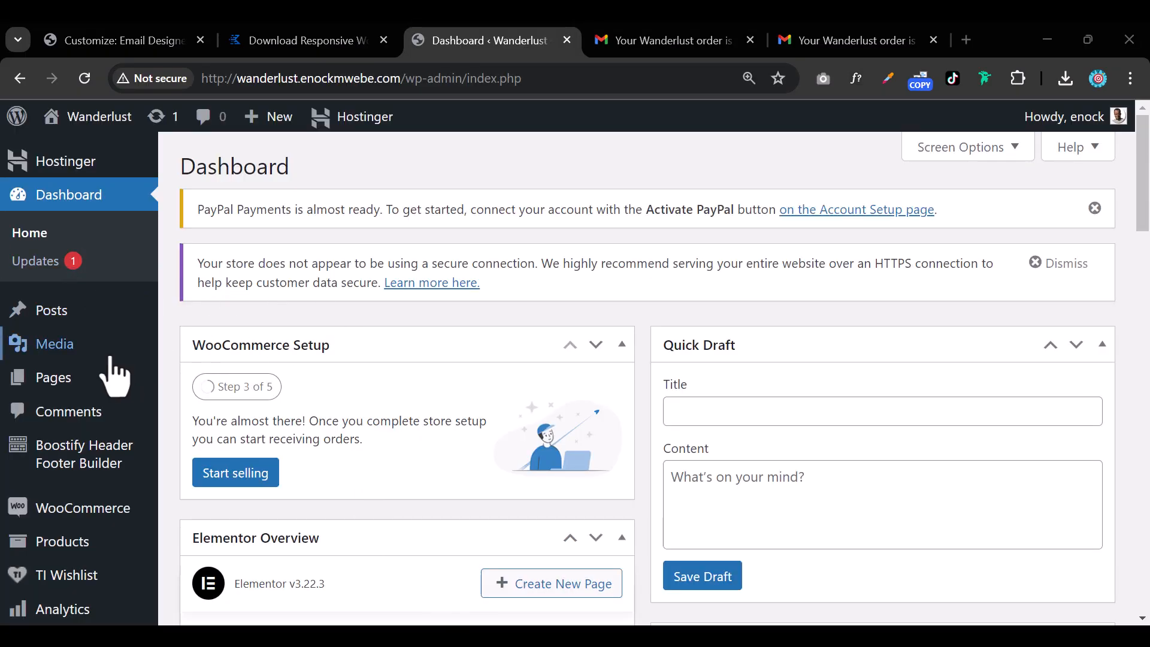
Search Plugins > Add New for the pasted name Kadence WooCommerce Email Designer.
{"action": "scroll", "coordinate": [110, 359], "scroll_direction": "down", "scroll_amount": 6}
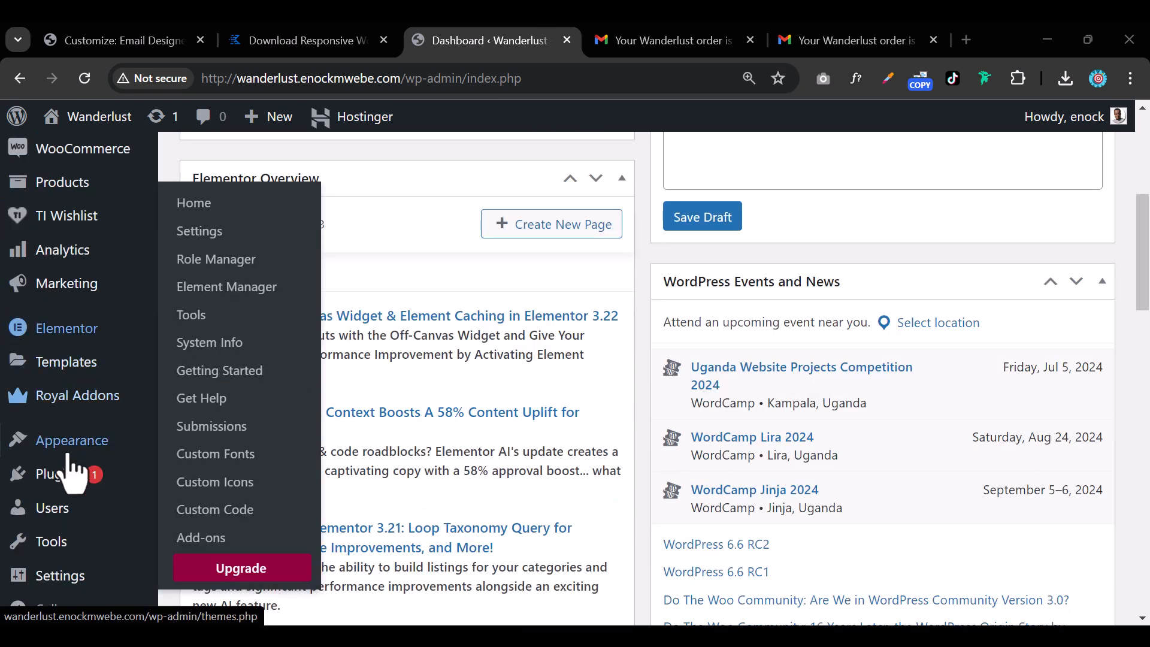
{"action": "mouse_move", "coordinate": [79, 484]}
{"action": "left_click", "coordinate": [267, 504]}
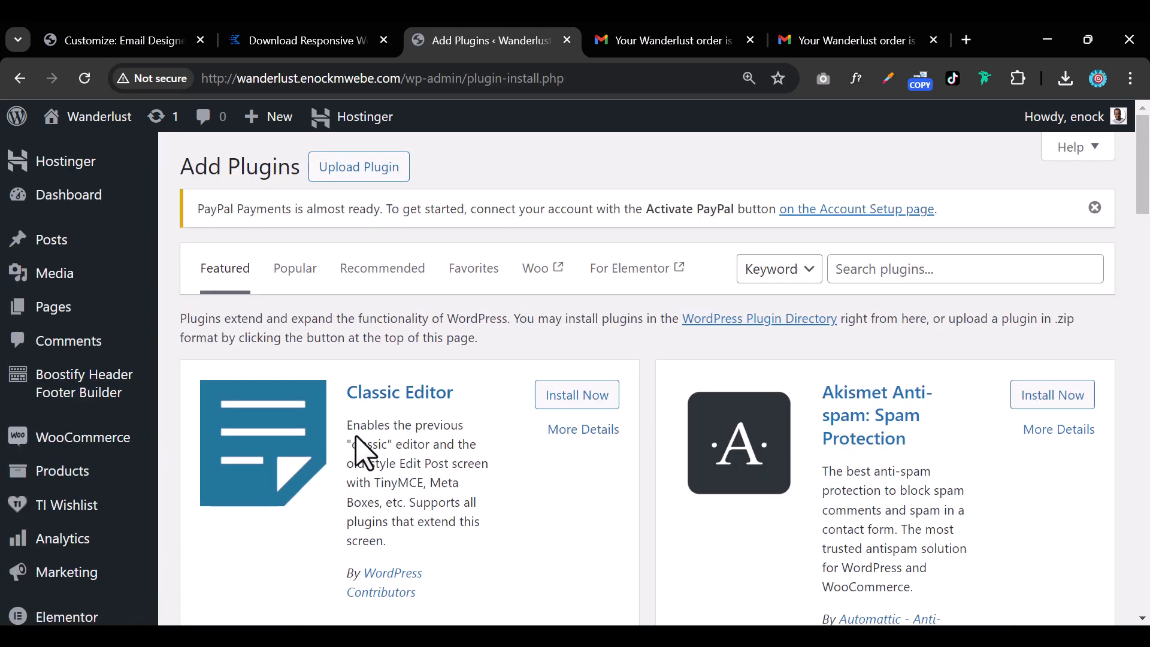
{"action": "left_click", "coordinate": [880, 269]}
{"action": "right_click", "coordinate": [880, 269]}
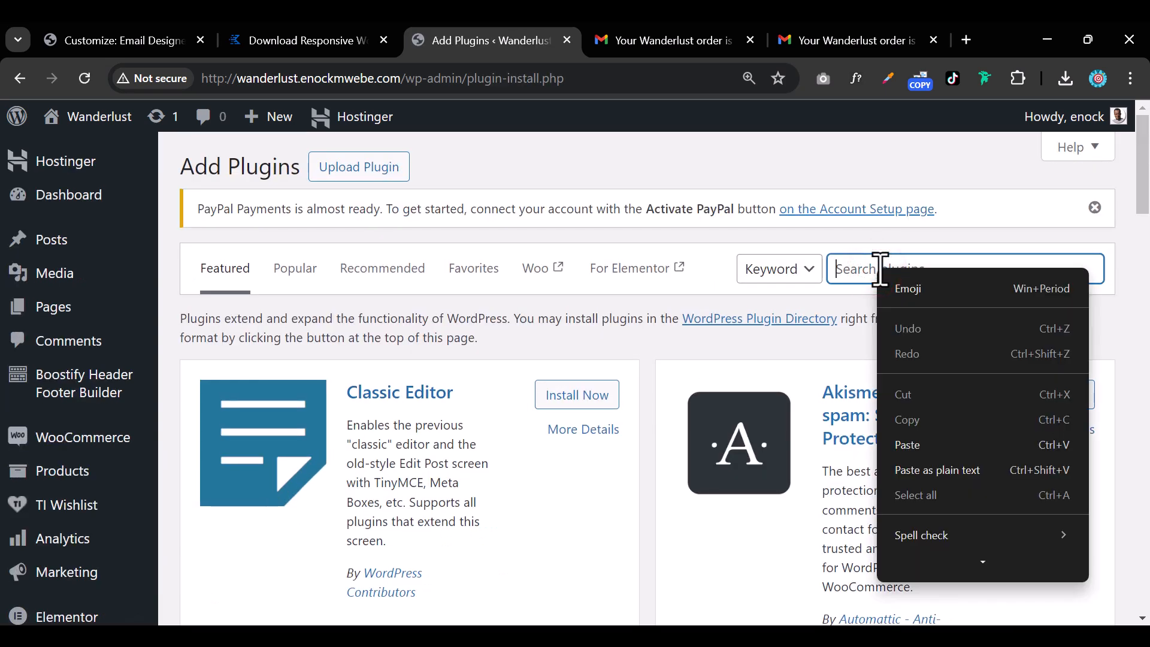
{"action": "left_click", "coordinate": [915, 451]}
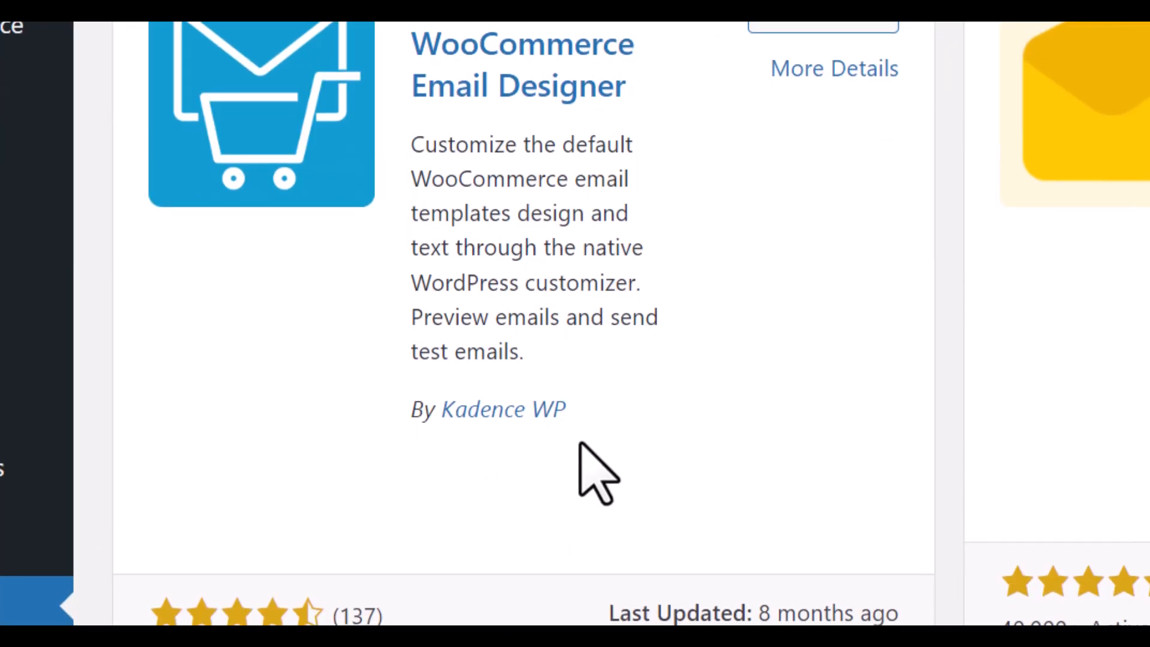
Install and activate the Kadence WooCommerce Email Designer plugin.
{"action": "left_click", "coordinate": [817, 157]}
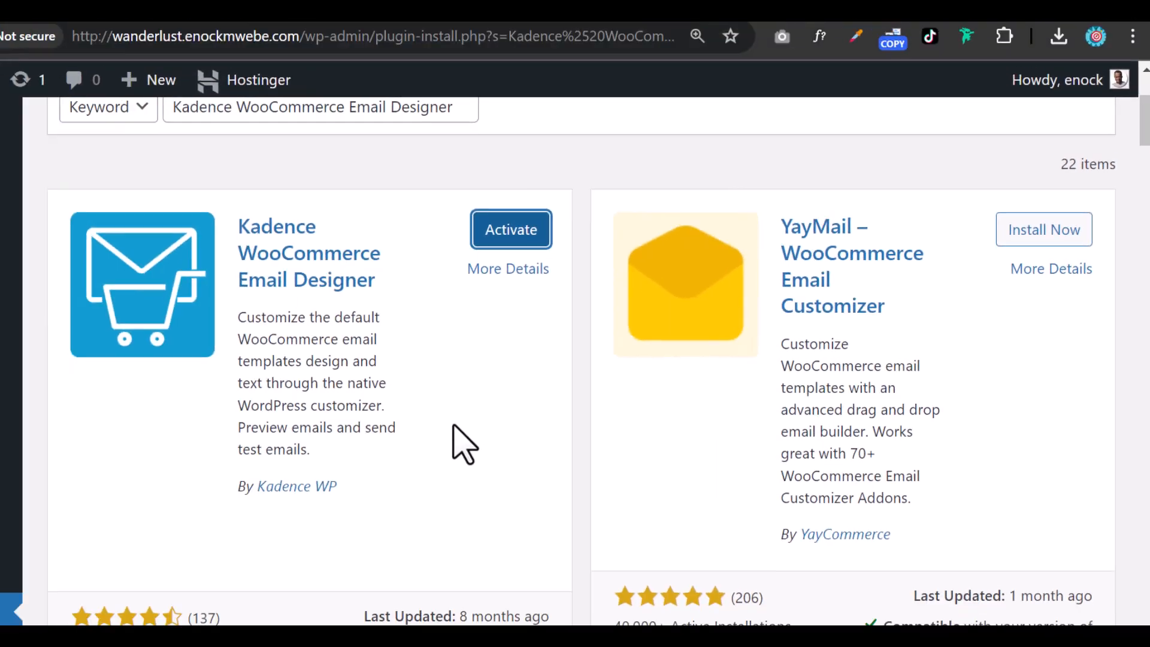
{"action": "scroll", "coordinate": [133, 479], "scroll_direction": "down", "scroll_amount": 3}
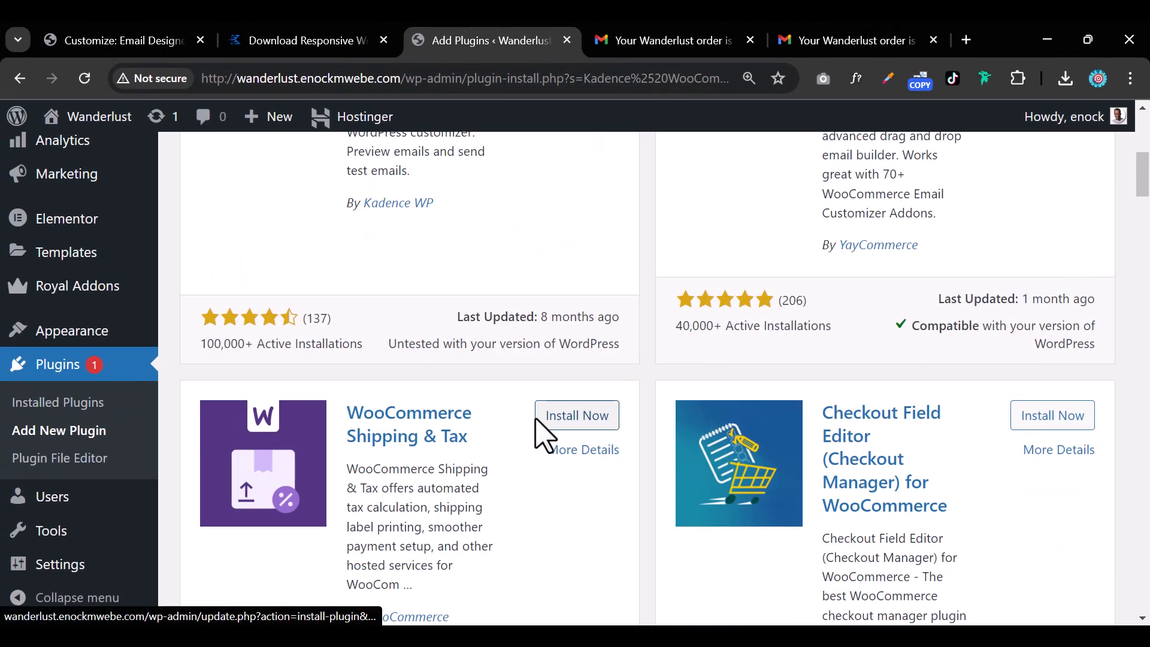
{"action": "scroll", "coordinate": [132, 479], "scroll_direction": "up", "scroll_amount": 3}
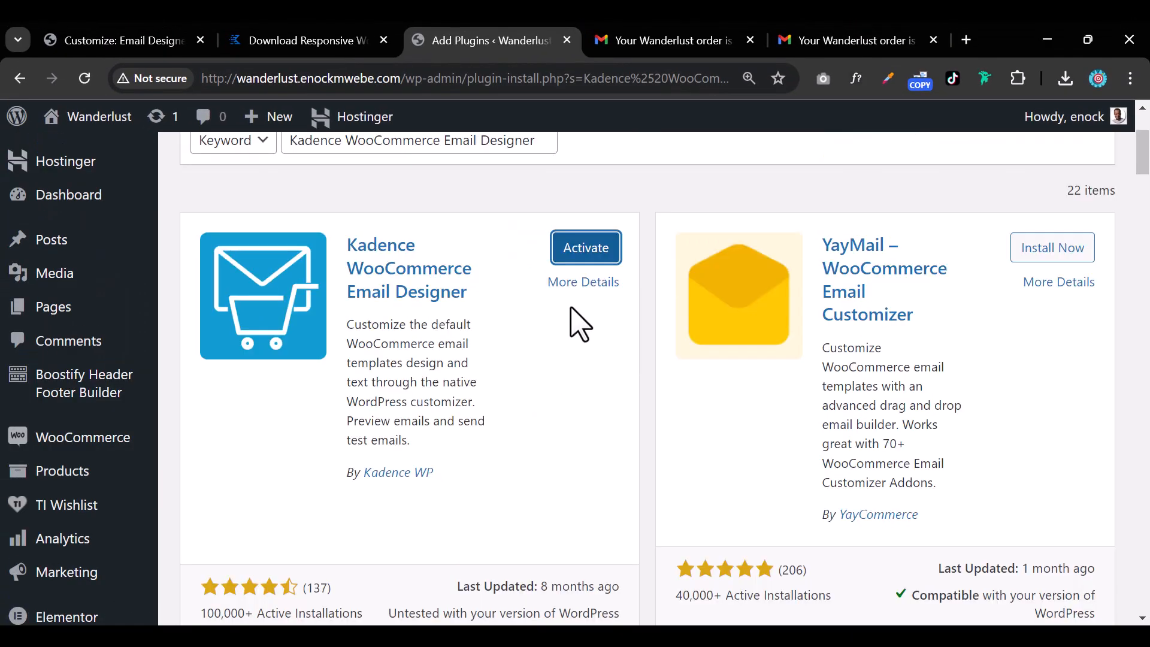
{"action": "left_click", "coordinate": [585, 252]}
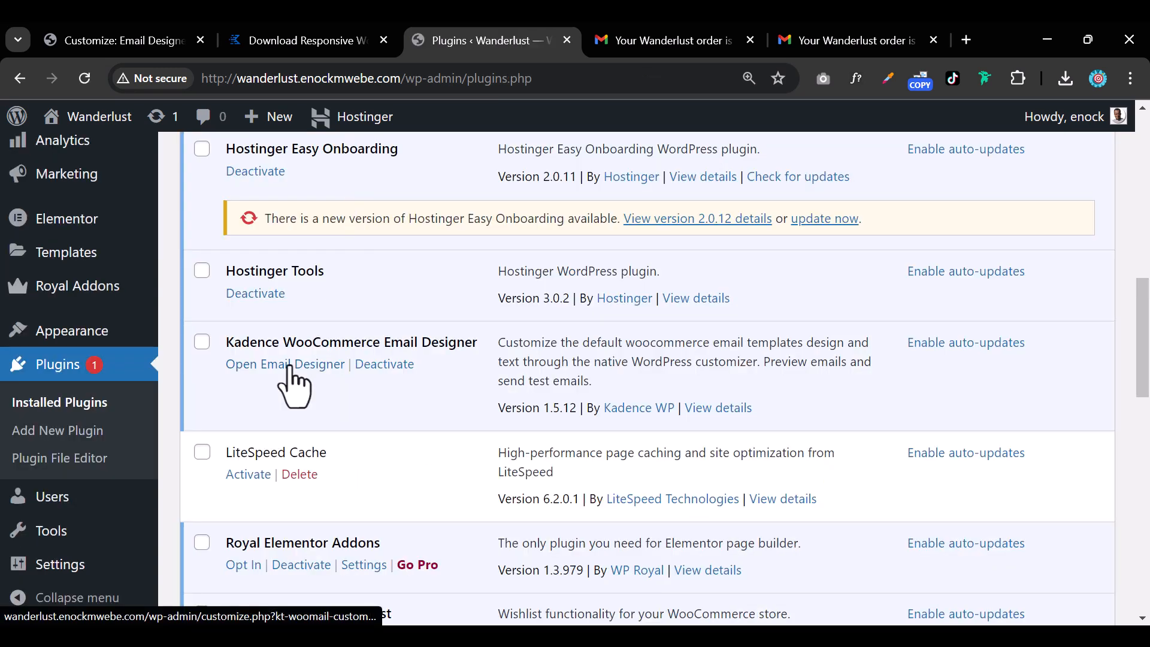
In the Email Designer's Email Type and Text, keep Customer Completed Order as the email type.
{"action": "left_click", "coordinate": [289, 363]}
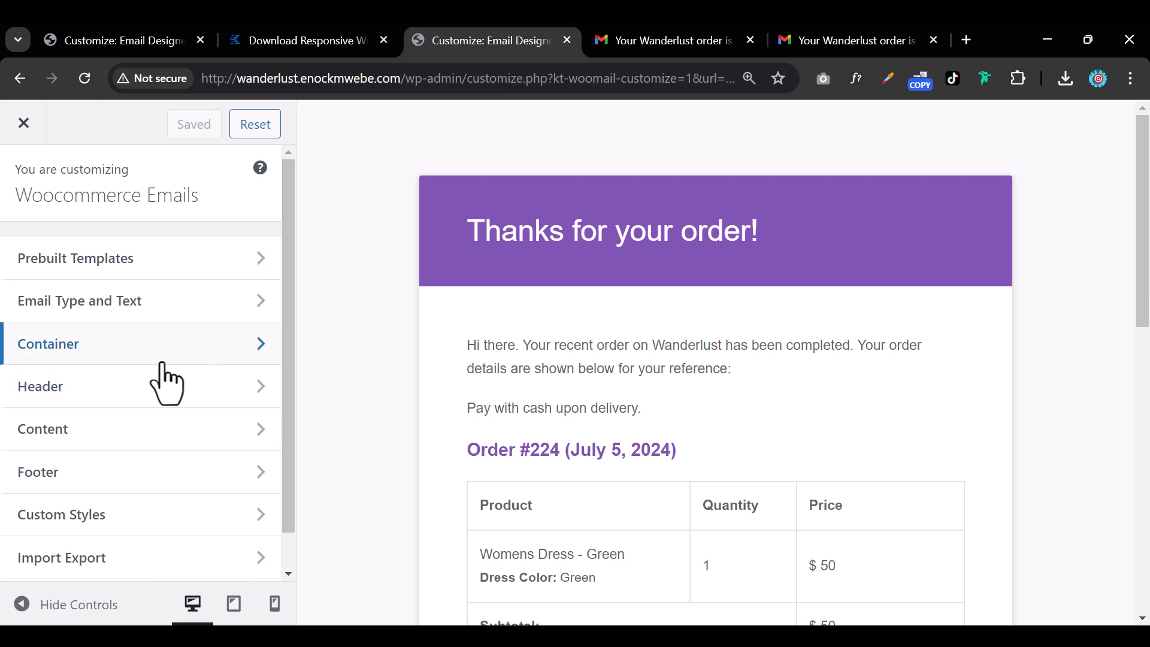
{"action": "left_click", "coordinate": [183, 303]}
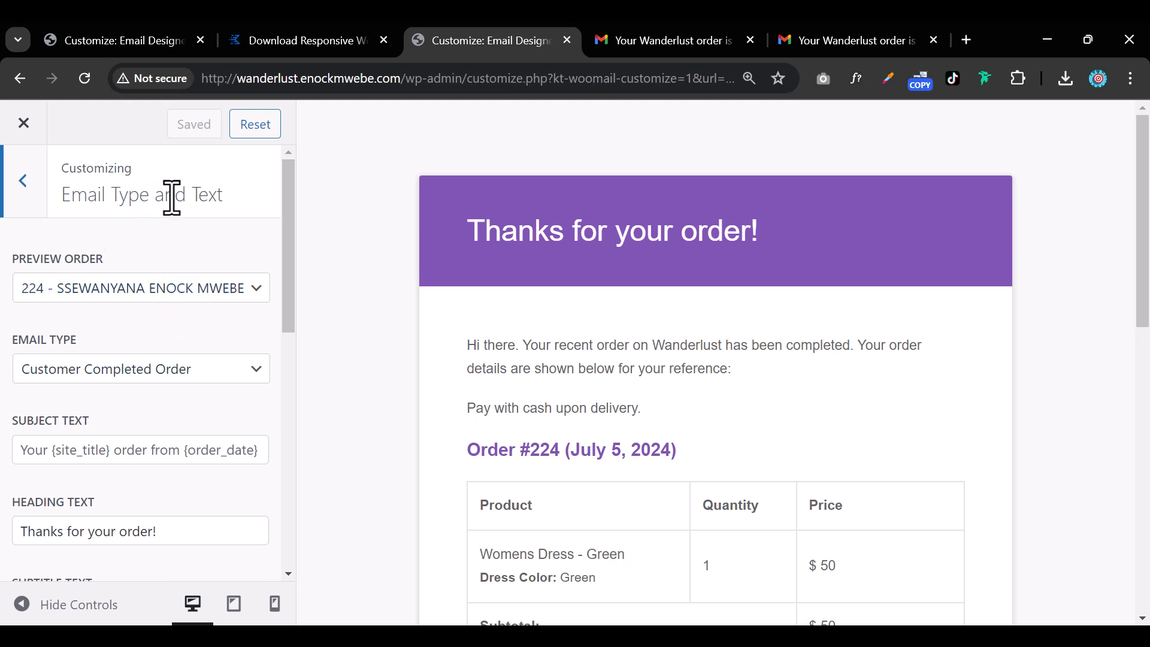
{"action": "left_click", "coordinate": [158, 379]}
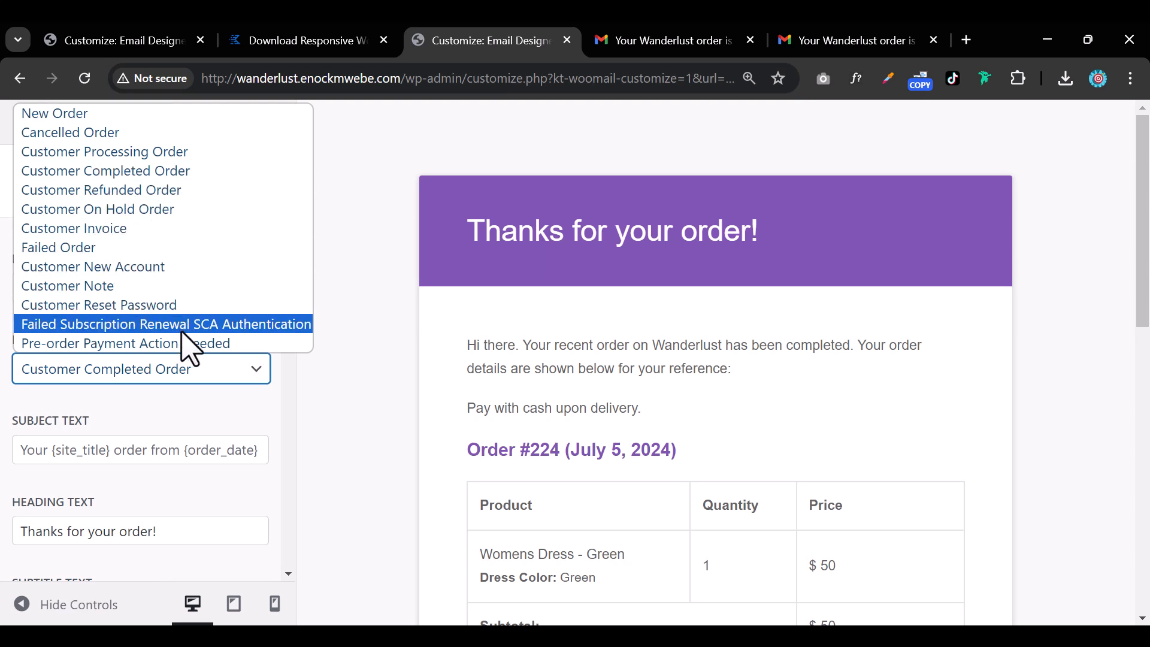
{"action": "left_click", "coordinate": [188, 170]}
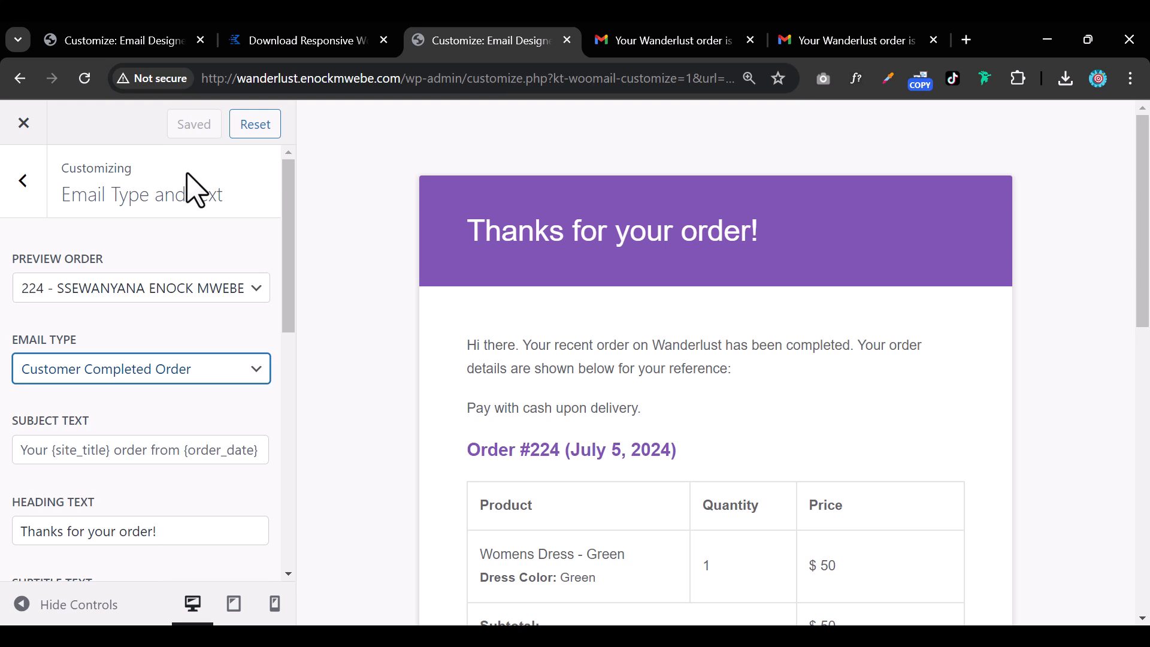
Try the mockup and order 224 as preview orders, settling on order 217.
{"action": "left_click", "coordinate": [161, 280]}
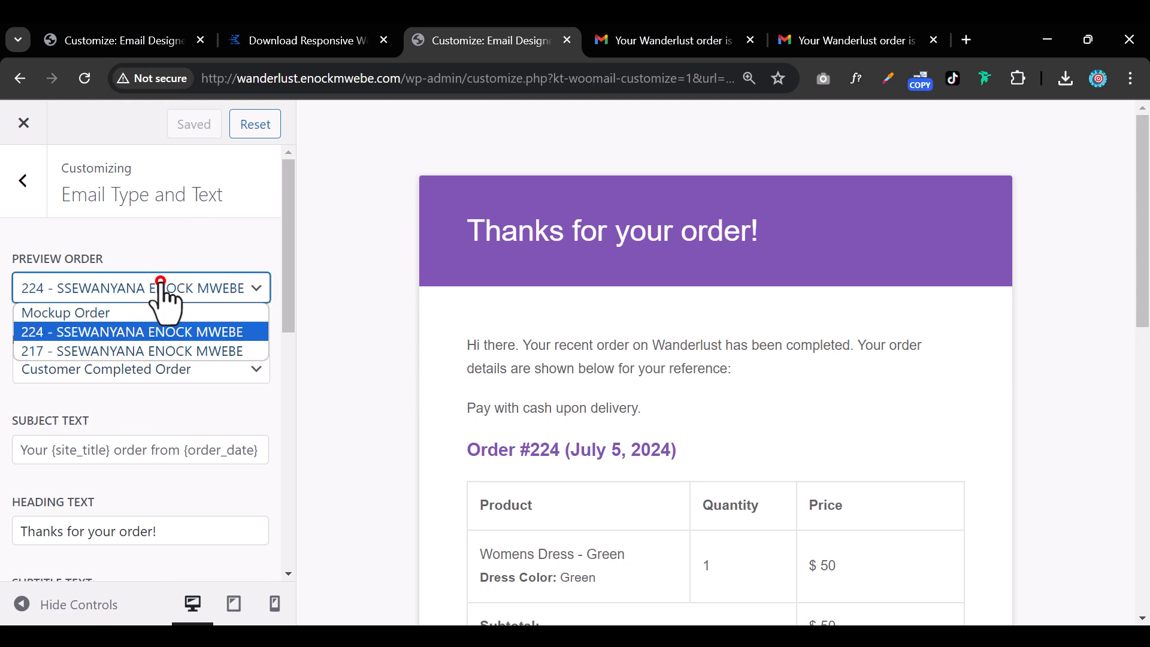
{"action": "left_click", "coordinate": [135, 315]}
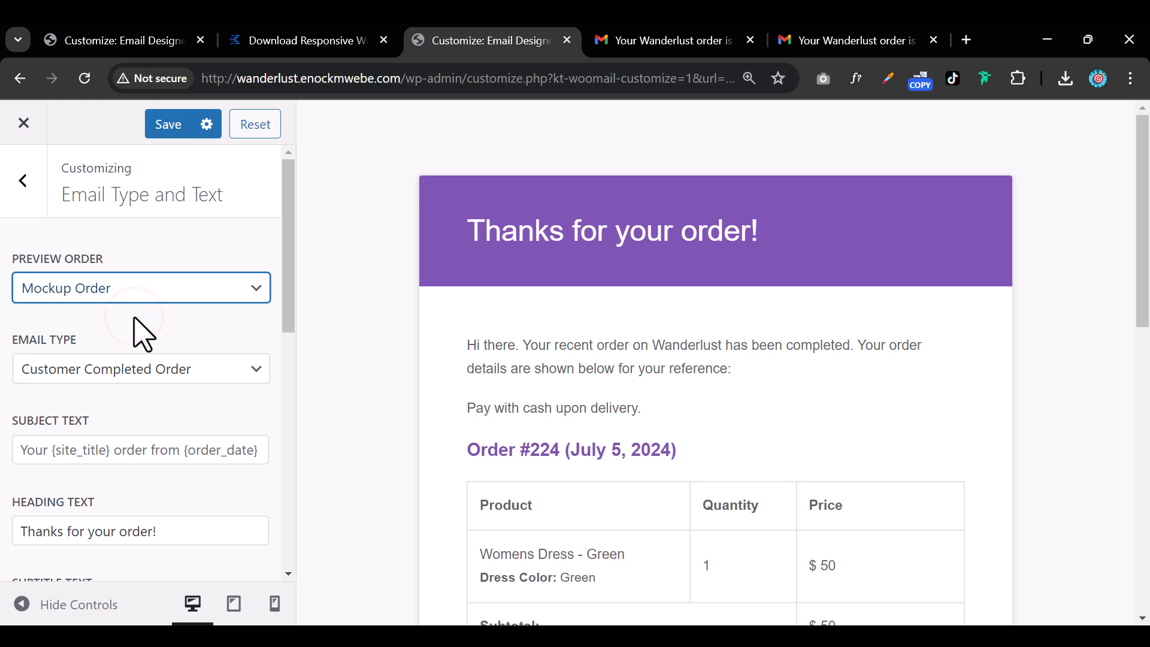
{"action": "left_click", "coordinate": [153, 283]}
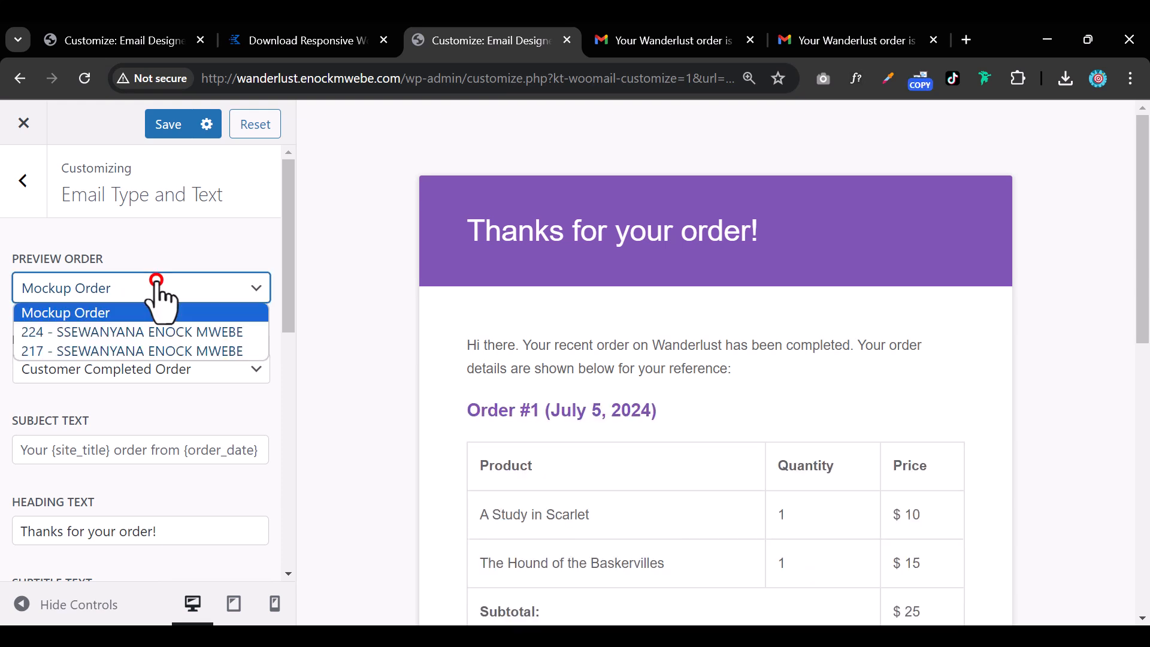
{"action": "left_click", "coordinate": [160, 329]}
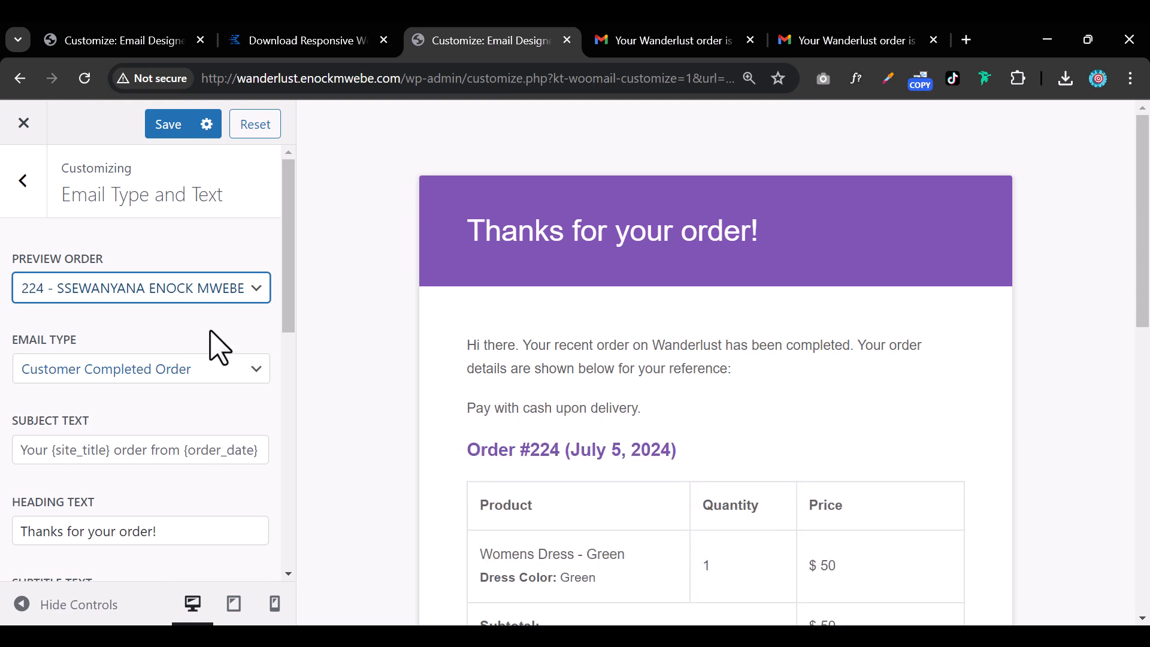
{"action": "left_click", "coordinate": [200, 290]}
{"action": "left_click", "coordinate": [179, 350]}
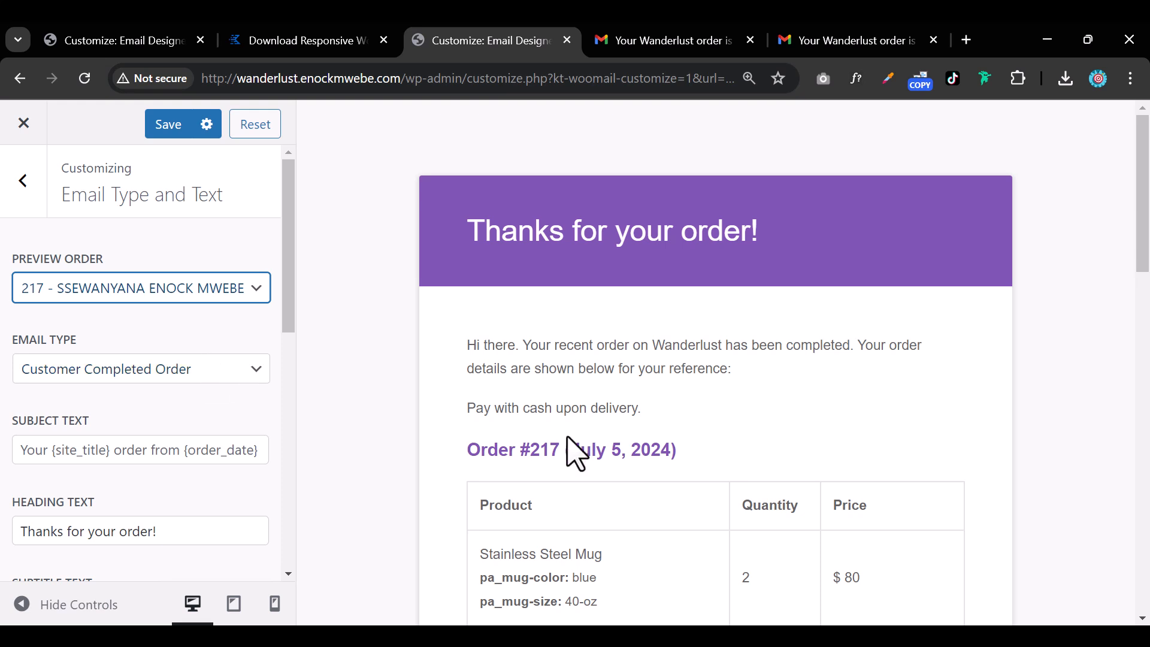
{"action": "scroll", "coordinate": [569, 455], "scroll_direction": "down", "scroll_amount": 5}
{"action": "left_click", "coordinate": [22, 180]}
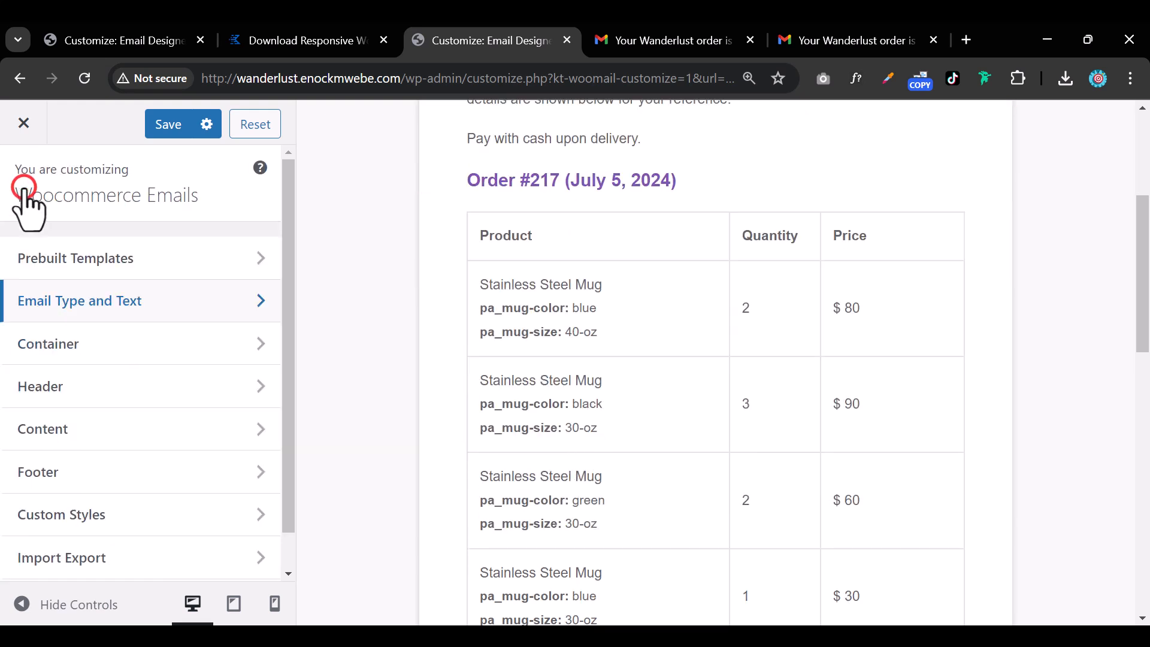
{"action": "left_click", "coordinate": [40, 385]}
{"action": "left_click", "coordinate": [24, 180]}
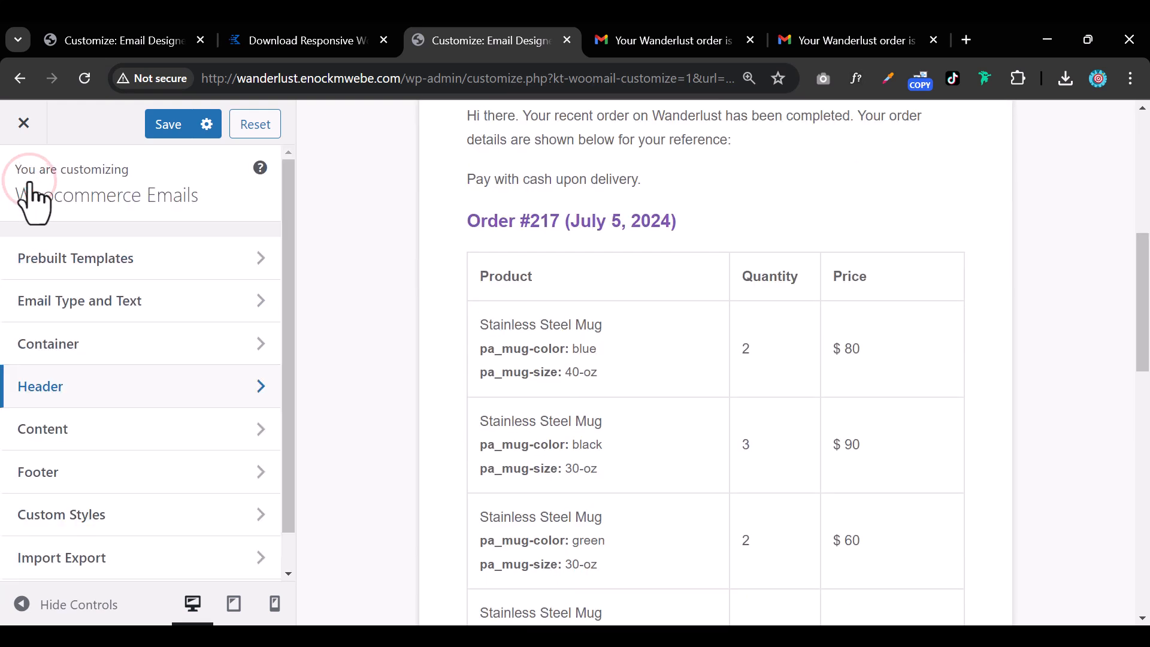
Compare several prebuilt email templates, including the yellow one.
{"action": "left_click", "coordinate": [119, 278]}
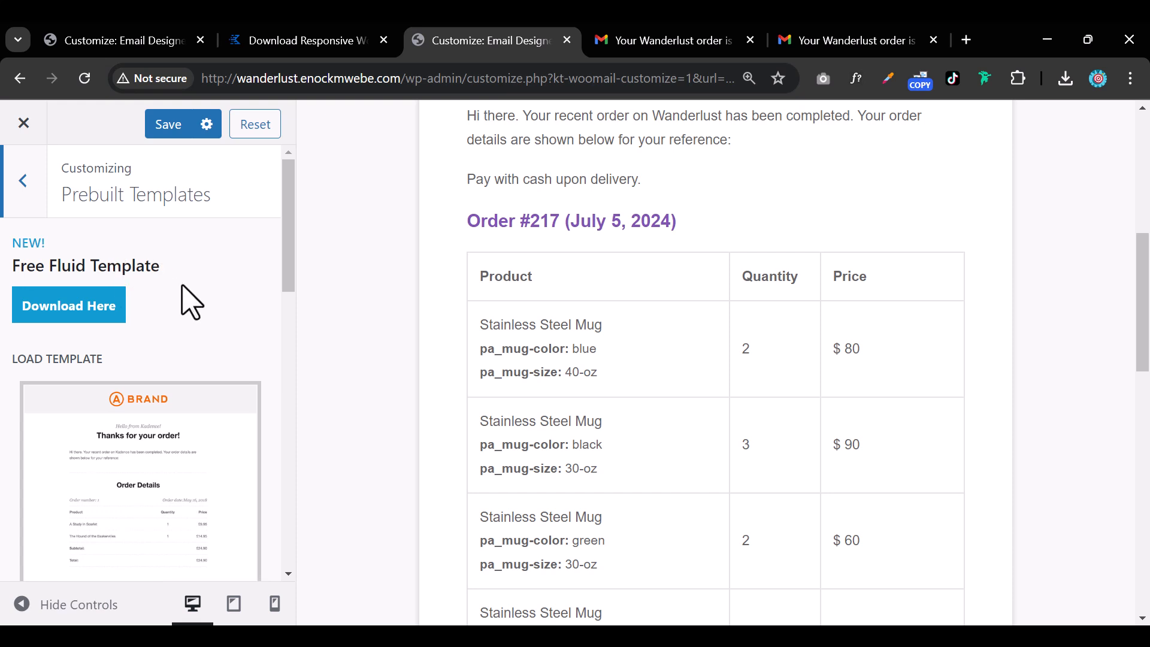
{"action": "scroll", "coordinate": [192, 302], "scroll_direction": "down", "scroll_amount": 3}
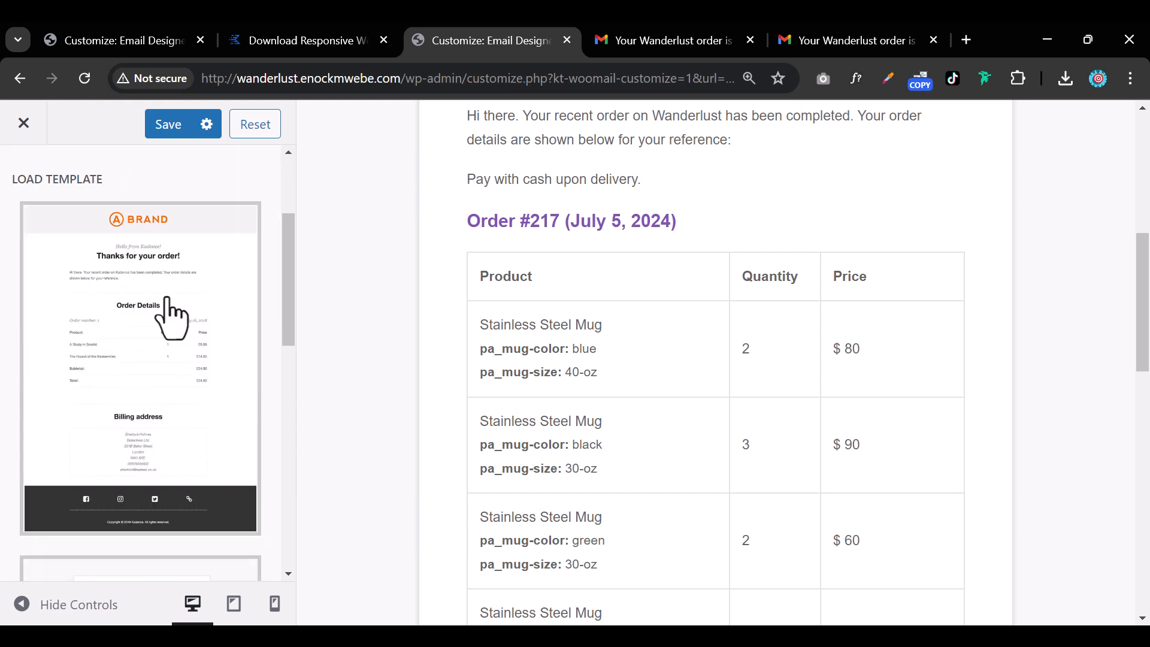
{"action": "left_click", "coordinate": [129, 337]}
{"action": "scroll", "coordinate": [138, 348], "scroll_direction": "down", "scroll_amount": 5}
{"action": "left_click", "coordinate": [138, 347]}
{"action": "scroll", "coordinate": [138, 348], "scroll_direction": "down", "scroll_amount": 4}
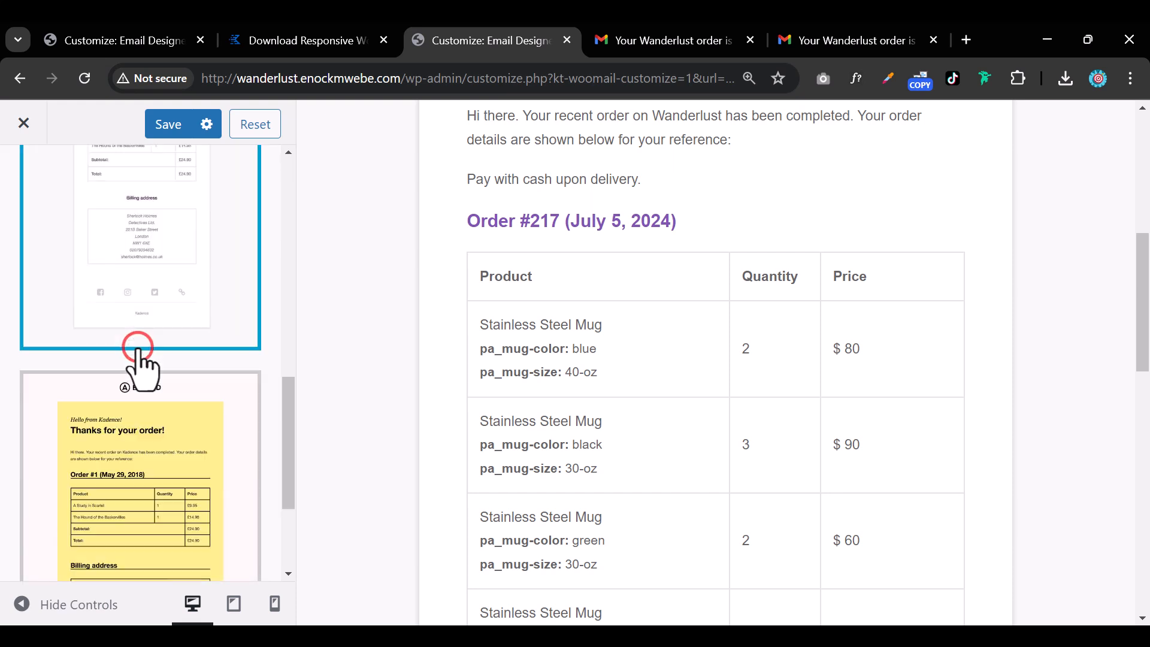
{"action": "left_click", "coordinate": [153, 353]}
{"action": "scroll", "coordinate": [154, 354], "scroll_direction": "up", "scroll_amount": 5}
{"action": "scroll", "coordinate": [157, 367], "scroll_direction": "up", "scroll_amount": 5}
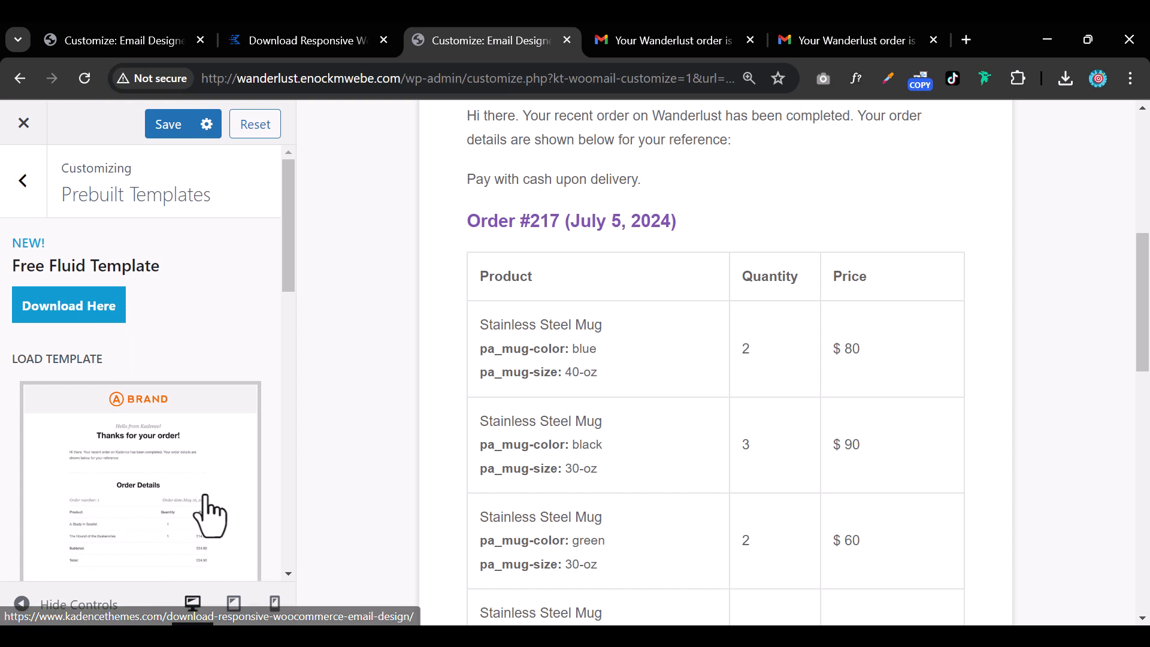
{"action": "scroll", "coordinate": [207, 513], "scroll_direction": "down", "scroll_amount": 3}
Load the Brand template, confirming it overwrites the current settings.
{"action": "left_click", "coordinate": [160, 390]}
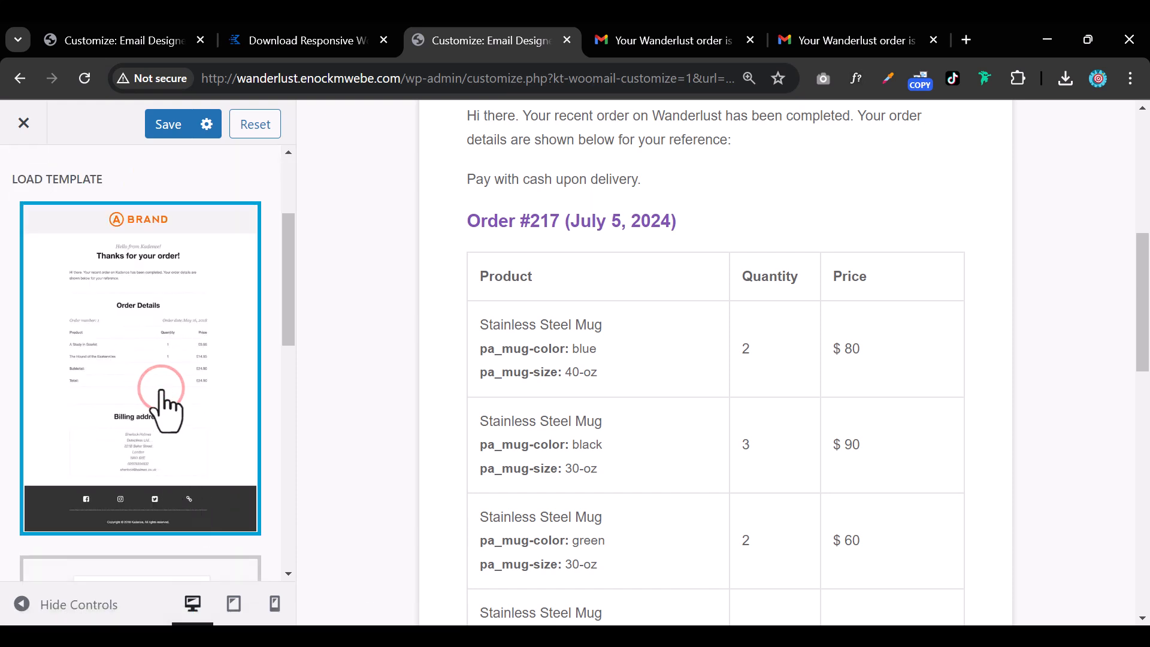
{"action": "scroll", "coordinate": [162, 411], "scroll_direction": "down", "scroll_amount": 6}
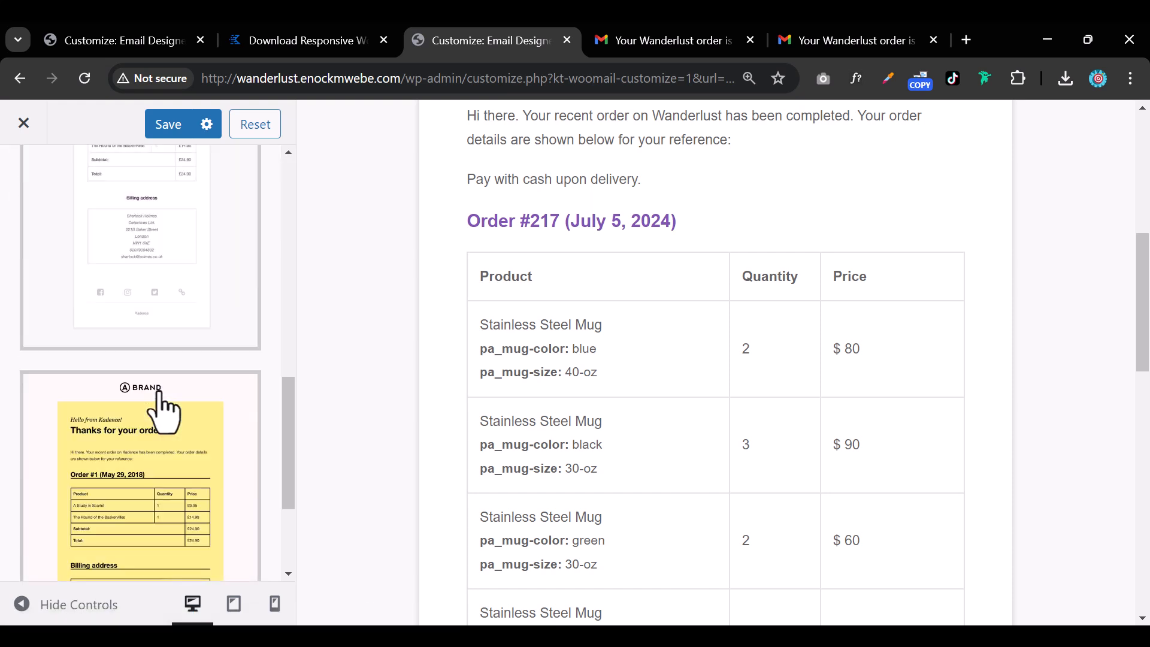
{"action": "left_click", "coordinate": [134, 545]}
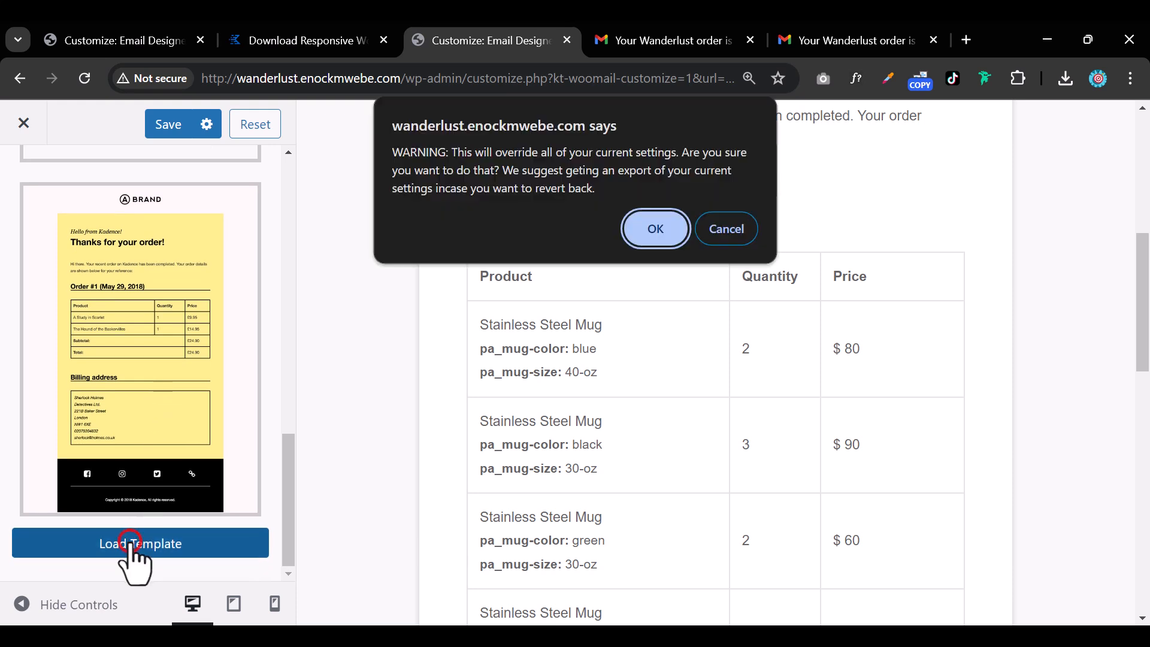
{"action": "left_click", "coordinate": [653, 230]}
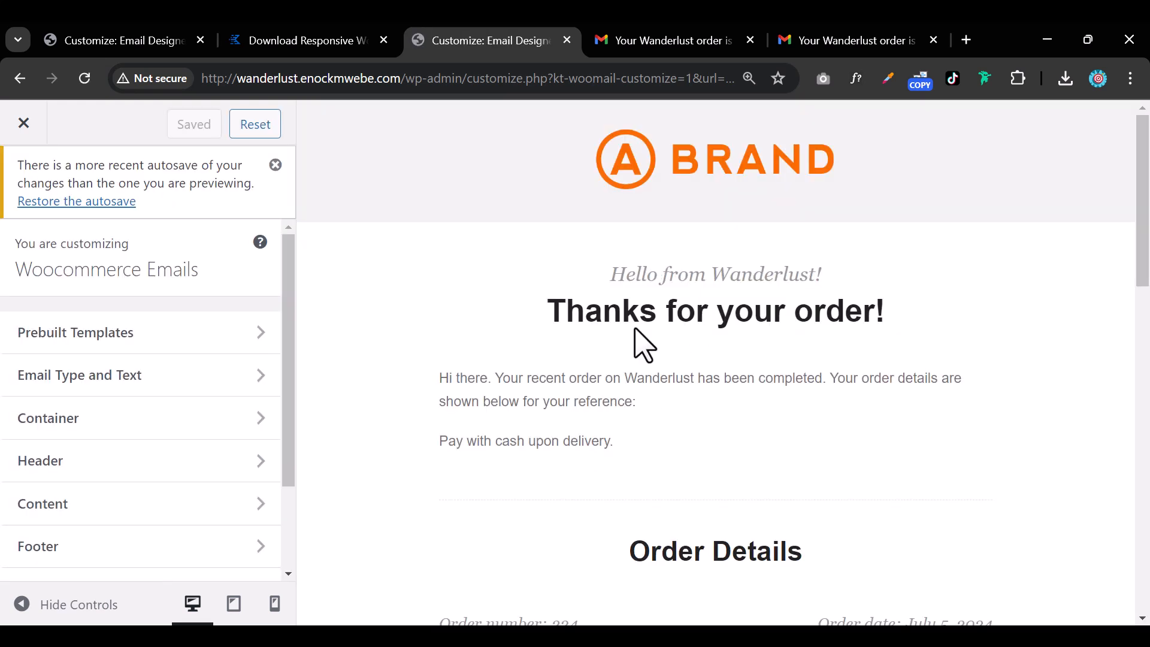
{"action": "scroll", "coordinate": [640, 375], "scroll_direction": "down", "scroll_amount": 15}
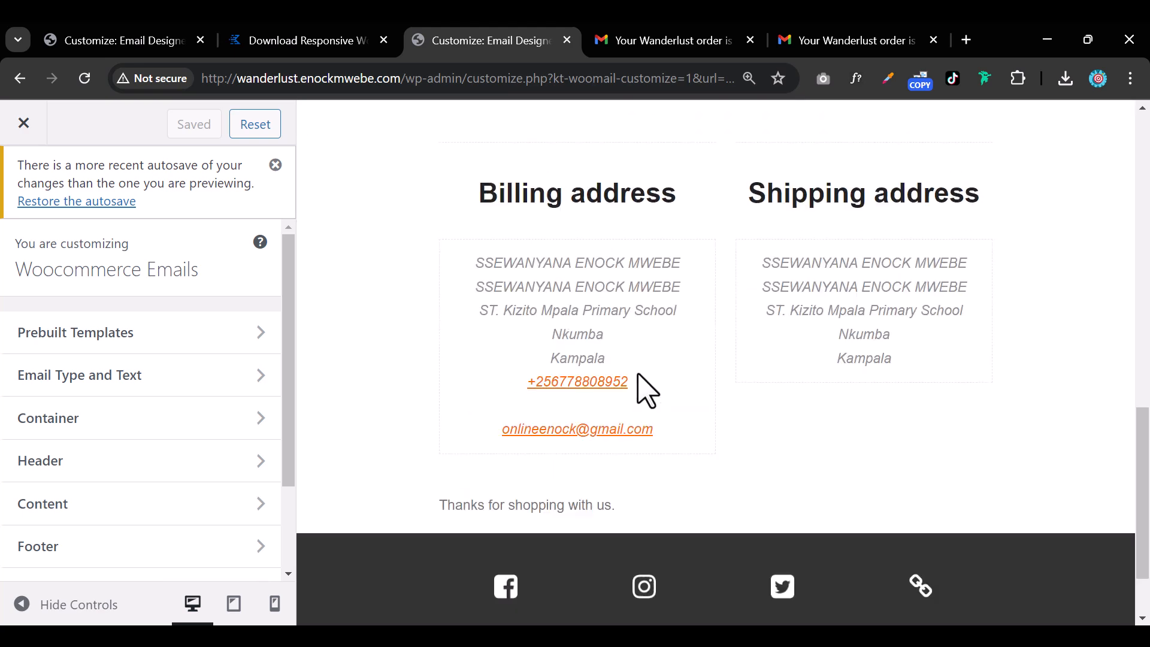
{"action": "scroll", "coordinate": [639, 375], "scroll_direction": "up", "scroll_amount": 15}
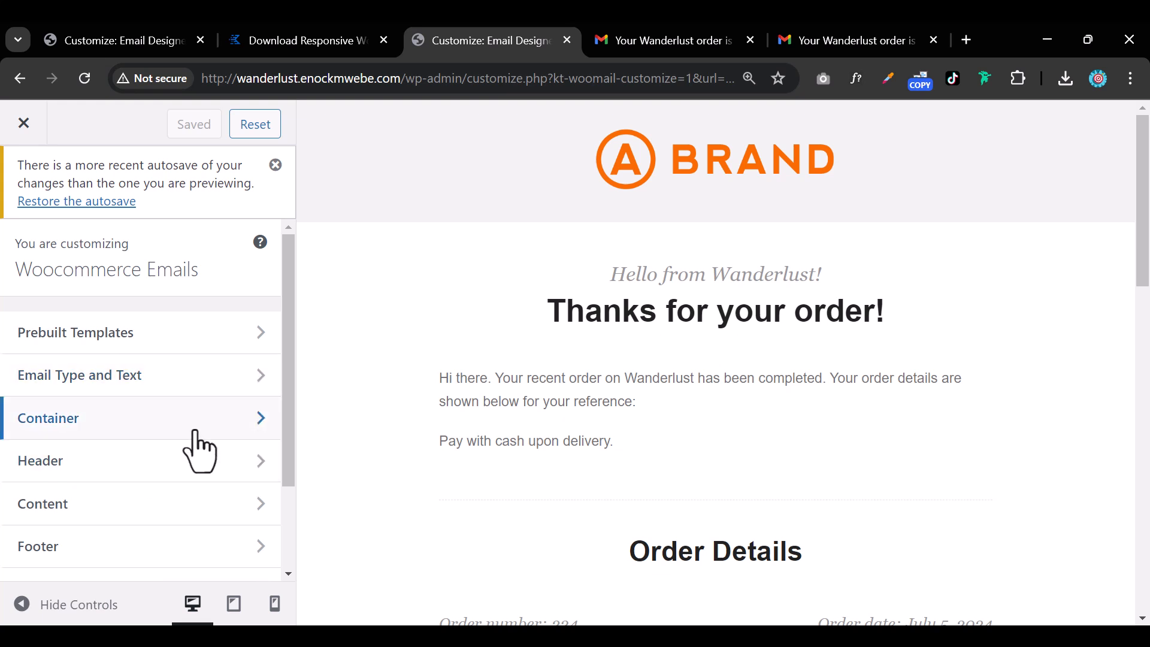
Set the Black Friday banner from the Media Library as the header image.
{"action": "left_click", "coordinate": [169, 467]}
{"action": "left_click", "coordinate": [156, 316]}
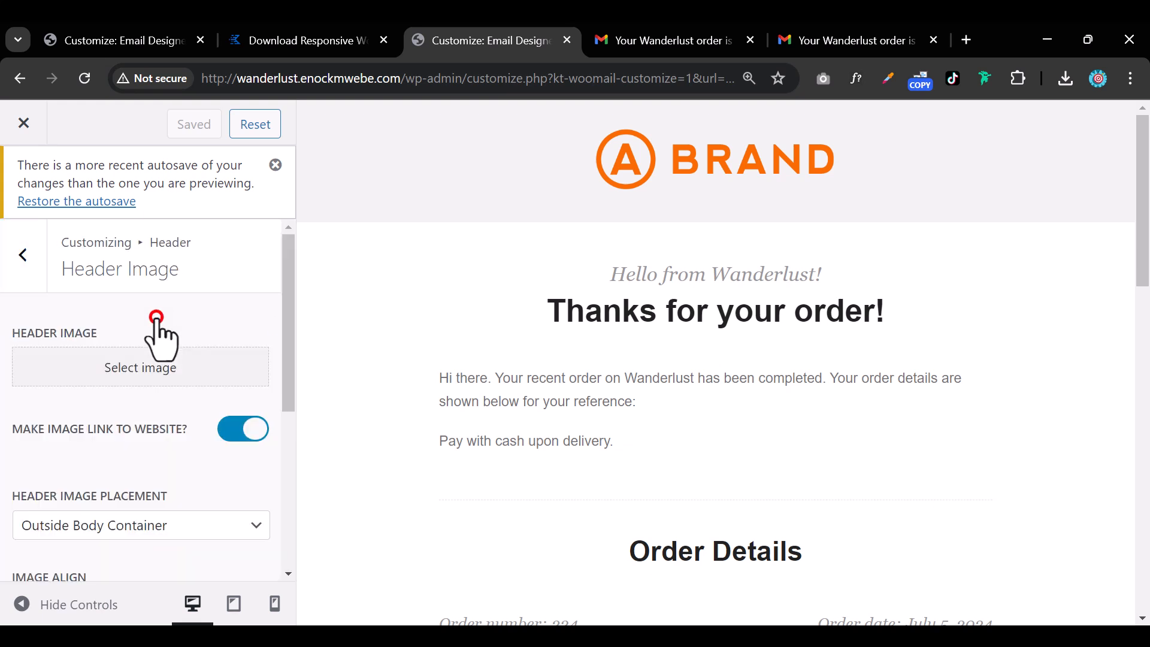
{"action": "left_click", "coordinate": [171, 375]}
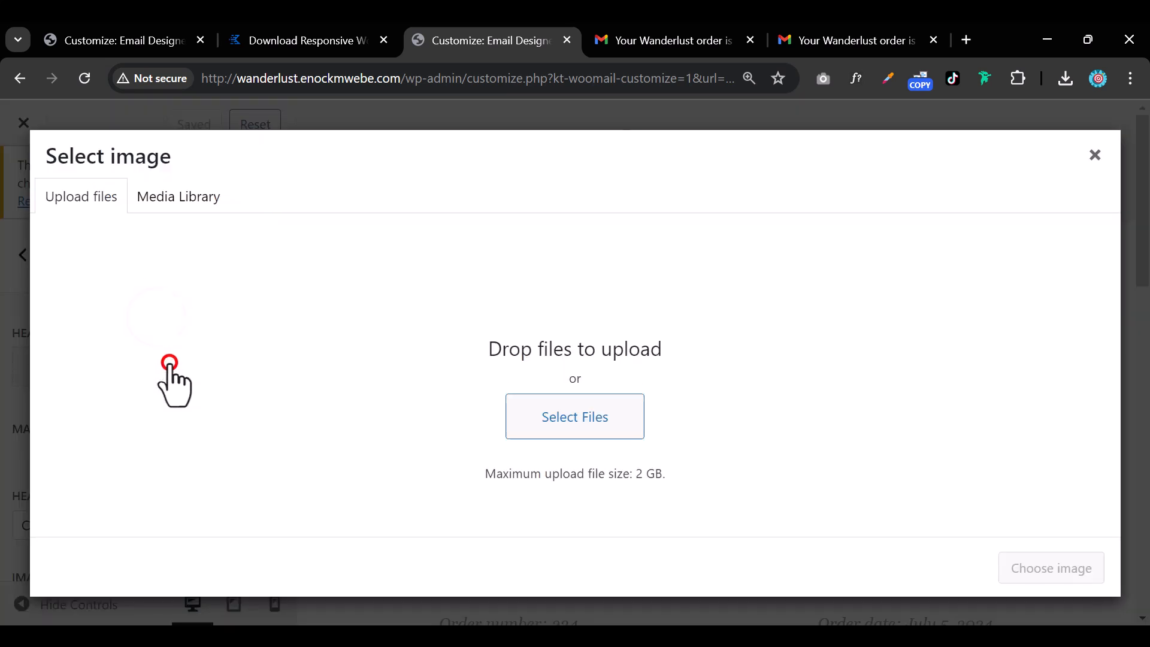
{"action": "left_click", "coordinate": [171, 201]}
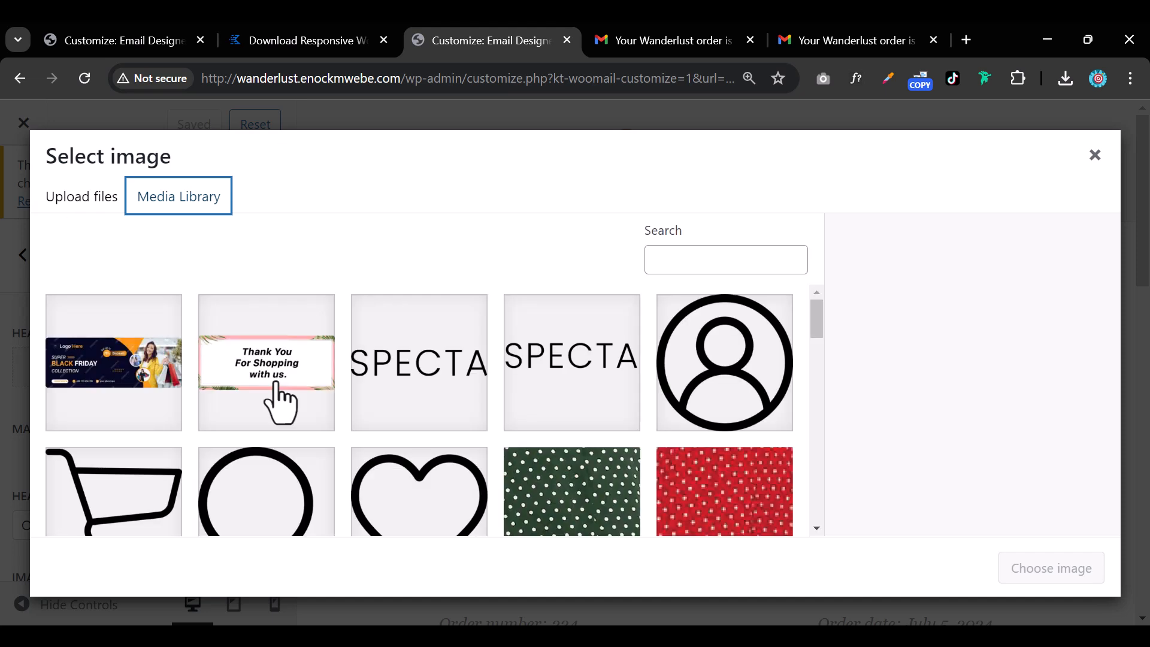
{"action": "left_click", "coordinate": [103, 362]}
{"action": "left_click", "coordinate": [1049, 569]}
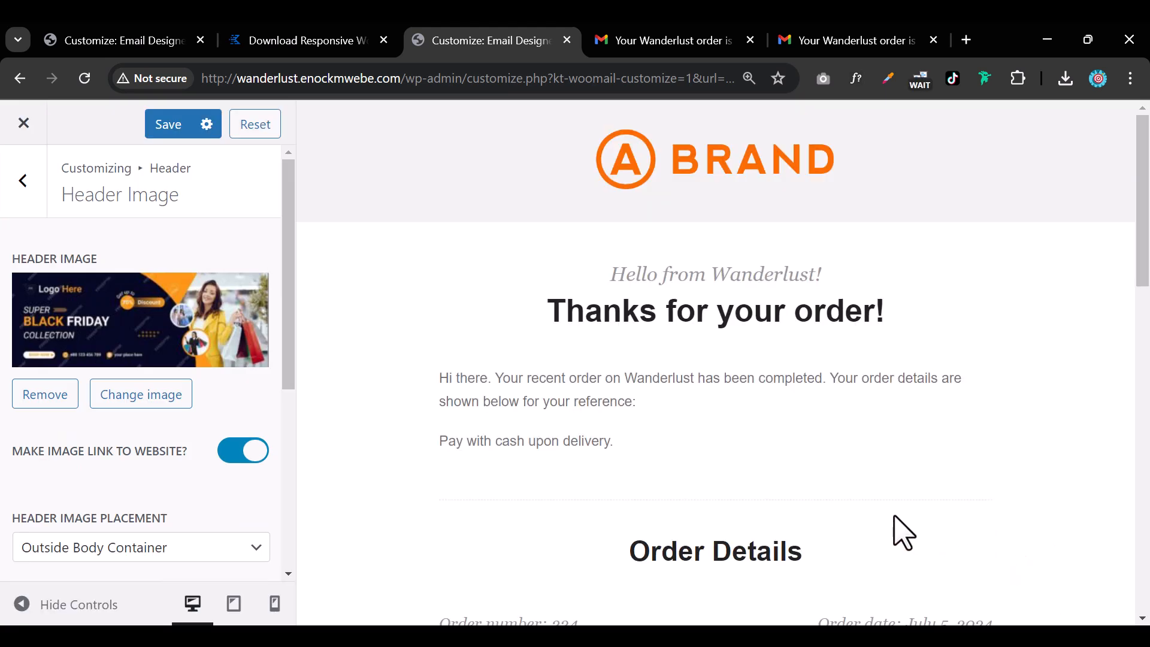
Keep the header outside the body container and limit the image max width to 594.
{"action": "scroll", "coordinate": [142, 514], "scroll_direction": "down", "scroll_amount": 1}
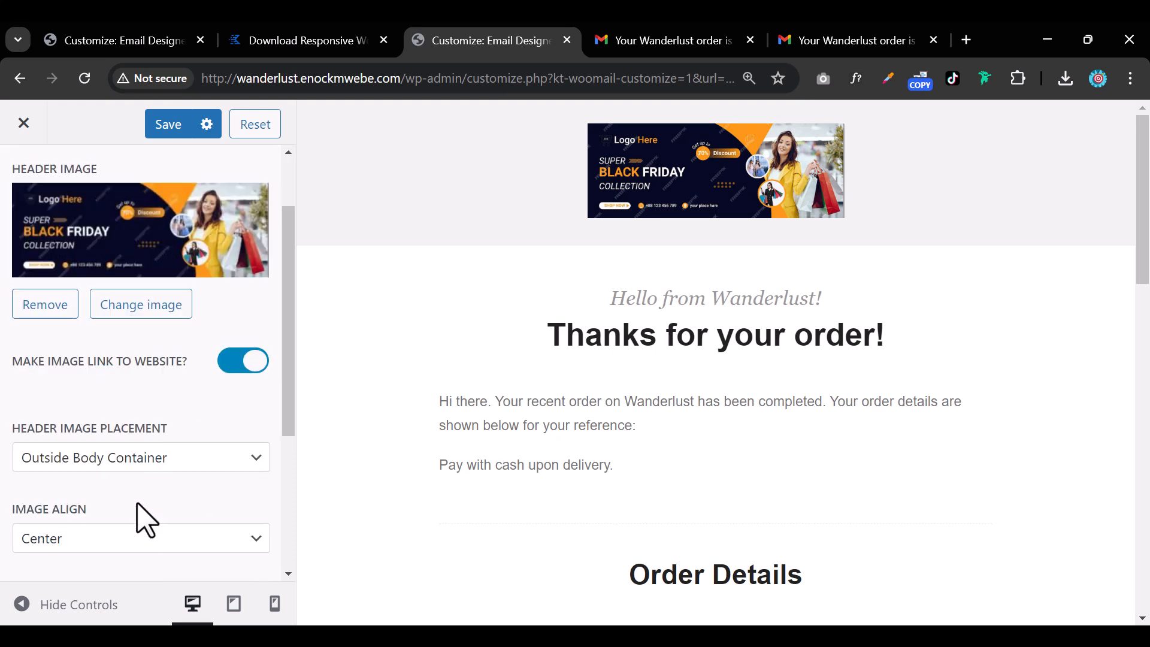
{"action": "left_click", "coordinate": [135, 460]}
{"action": "left_click", "coordinate": [124, 514]}
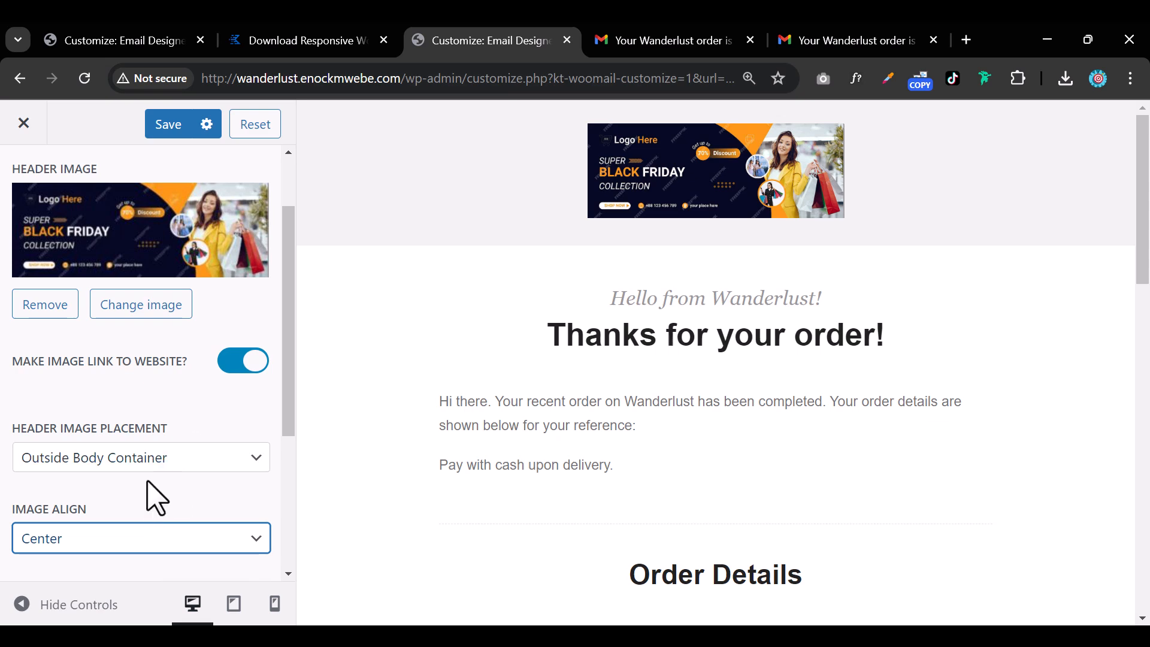
{"action": "scroll", "coordinate": [138, 480], "scroll_direction": "down", "scroll_amount": 3}
{"action": "left_click_drag", "start_coordinate": [51, 371], "coordinate": [103, 374]}
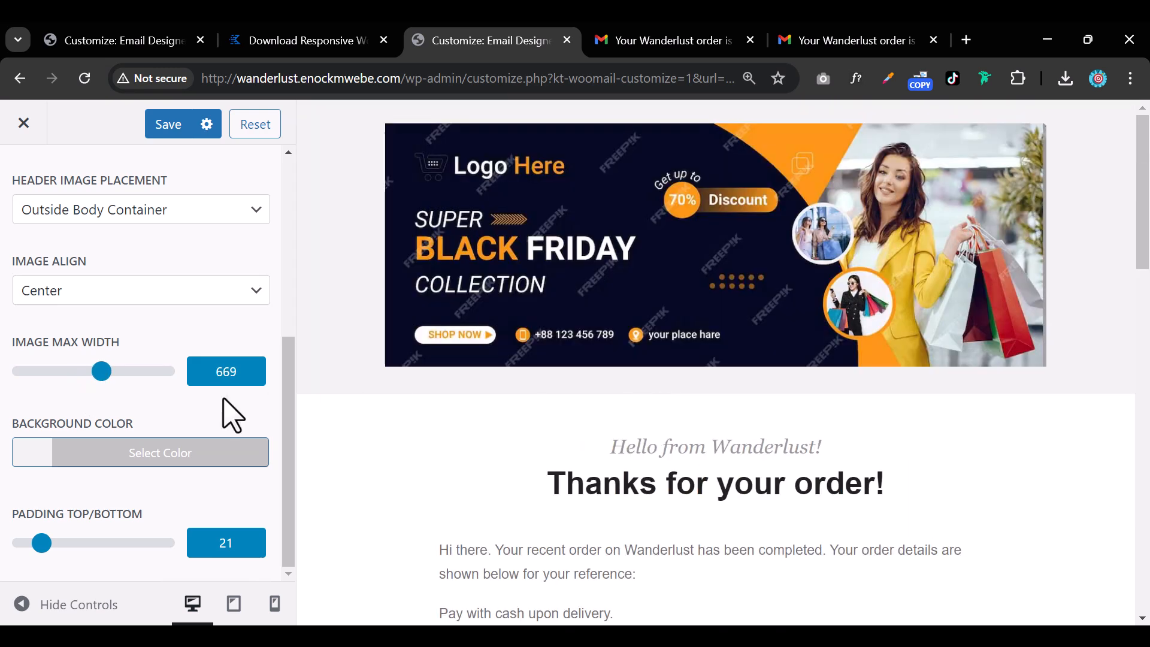
{"action": "left_click_drag", "start_coordinate": [108, 371], "coordinate": [351, 424]}
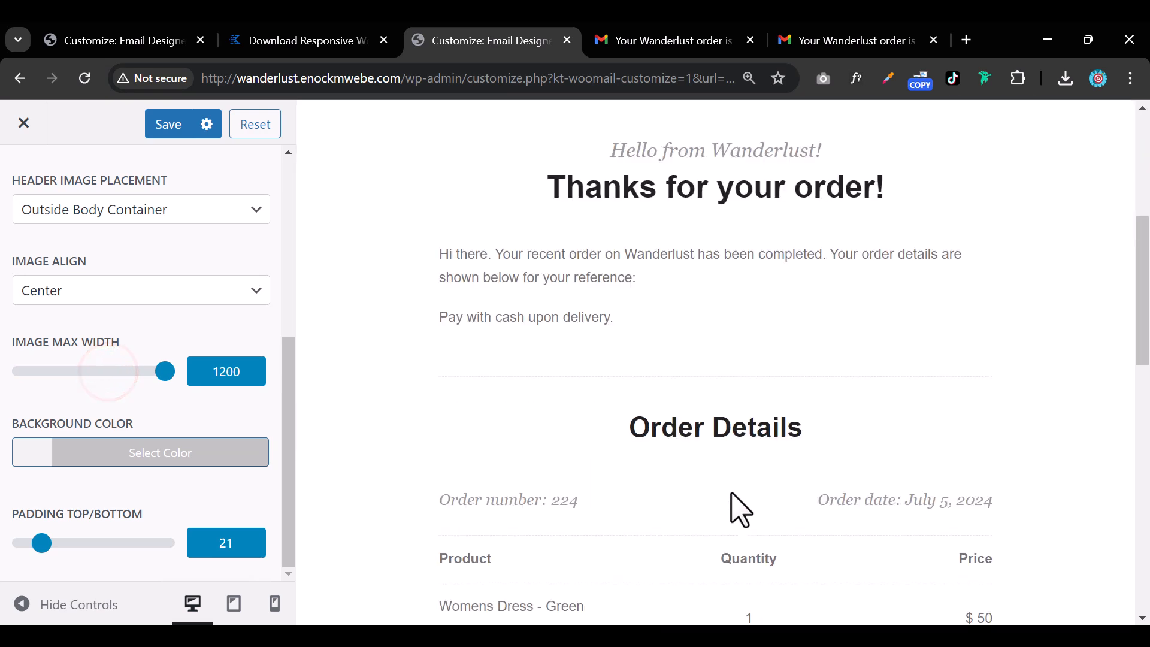
{"action": "scroll", "coordinate": [731, 492], "scroll_direction": "down", "scroll_amount": 3}
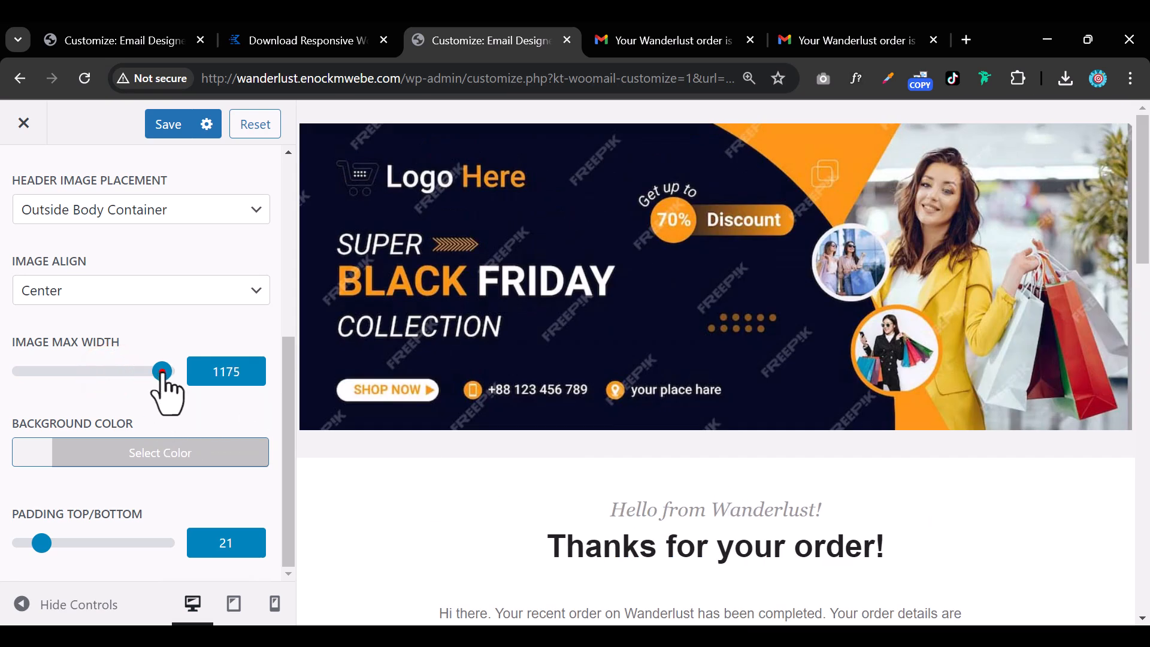
{"action": "left_click_drag", "start_coordinate": [163, 375], "coordinate": [93, 376]}
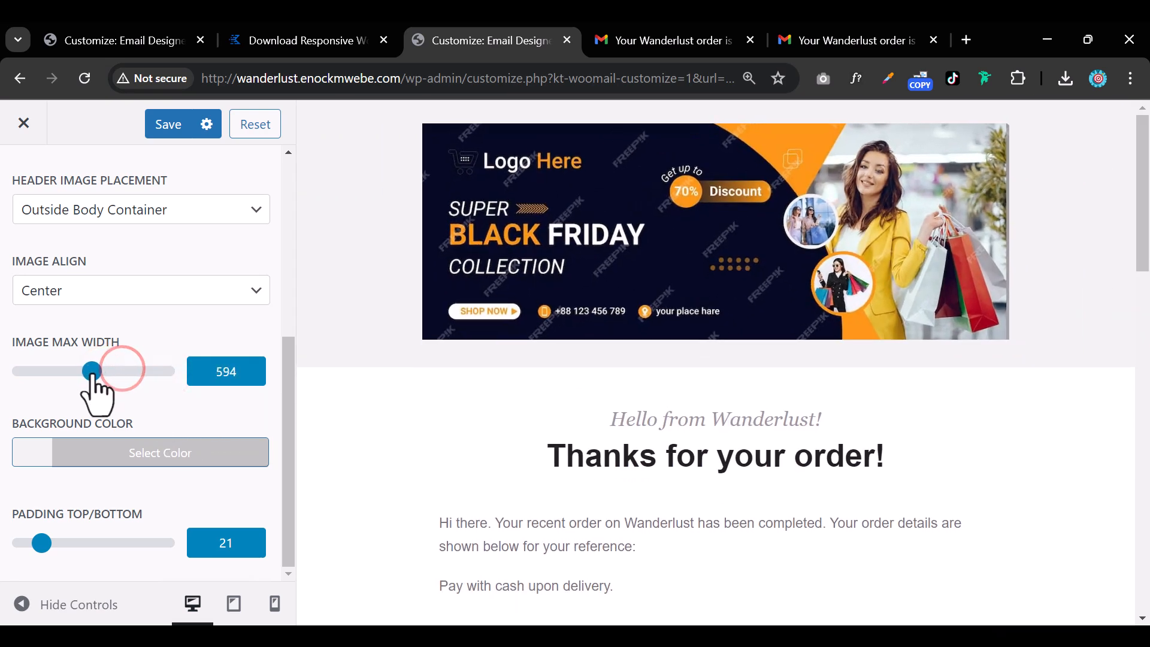
{"action": "scroll", "coordinate": [629, 414], "scroll_direction": "down", "scroll_amount": 5}
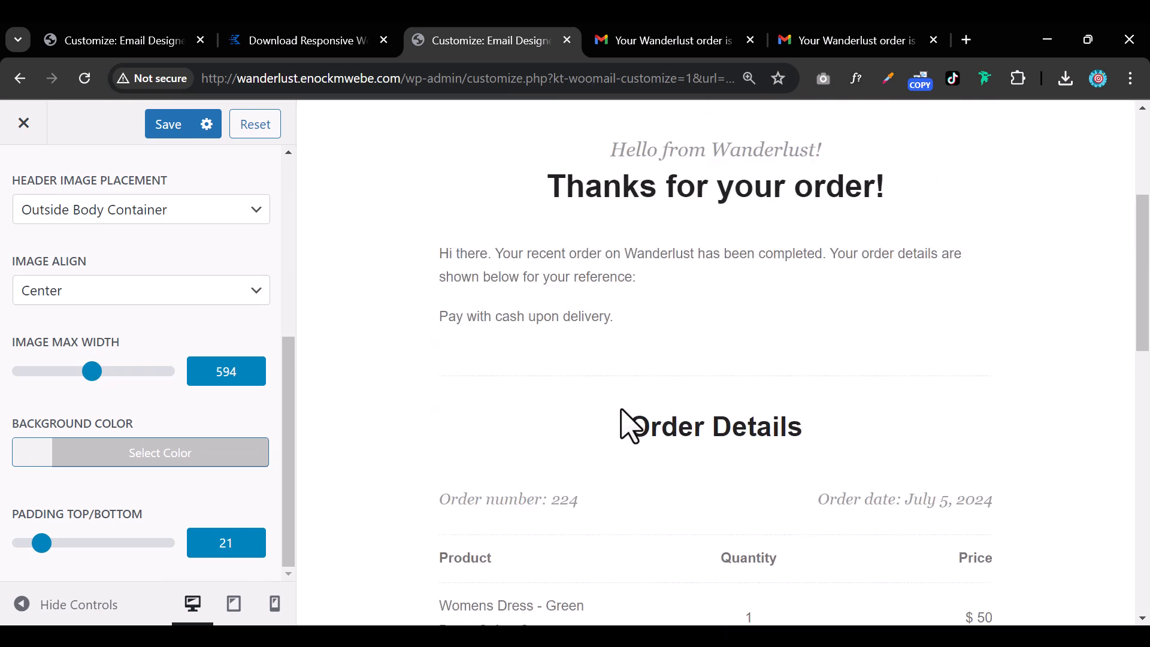
{"action": "scroll", "coordinate": [626, 424], "scroll_direction": "up", "scroll_amount": 3}
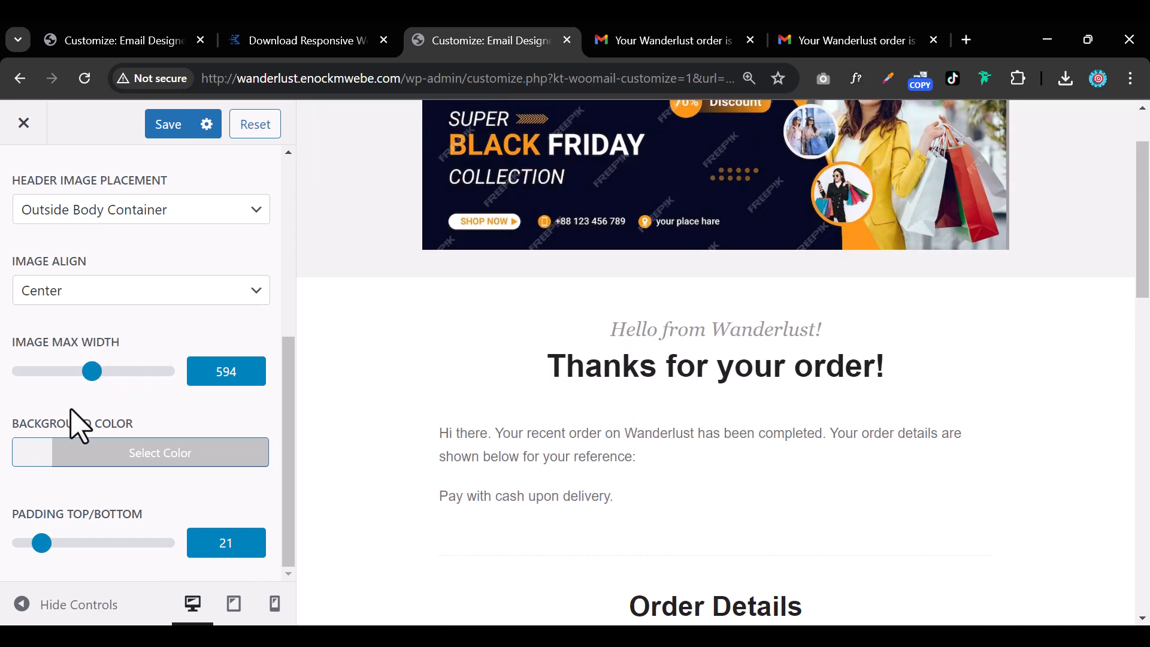
{"action": "scroll", "coordinate": [66, 383], "scroll_direction": "up", "scroll_amount": 5}
{"action": "left_click", "coordinate": [37, 212]}
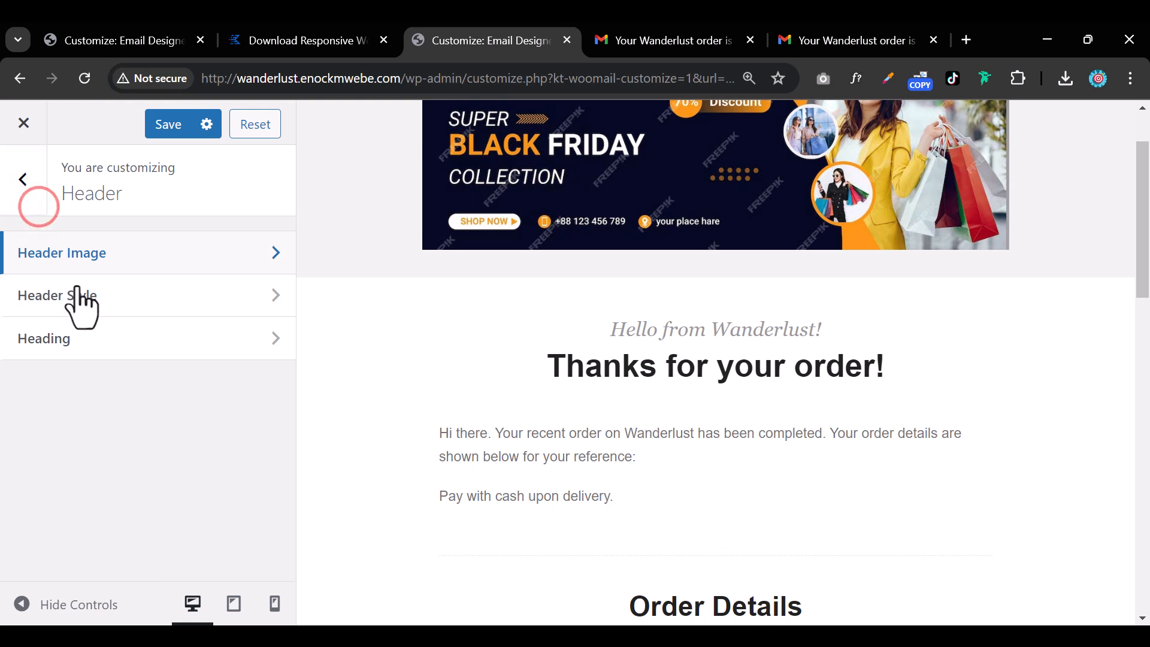
Change the header background colour from grey to near-white in Header Style.
{"action": "left_click", "coordinate": [112, 297]}
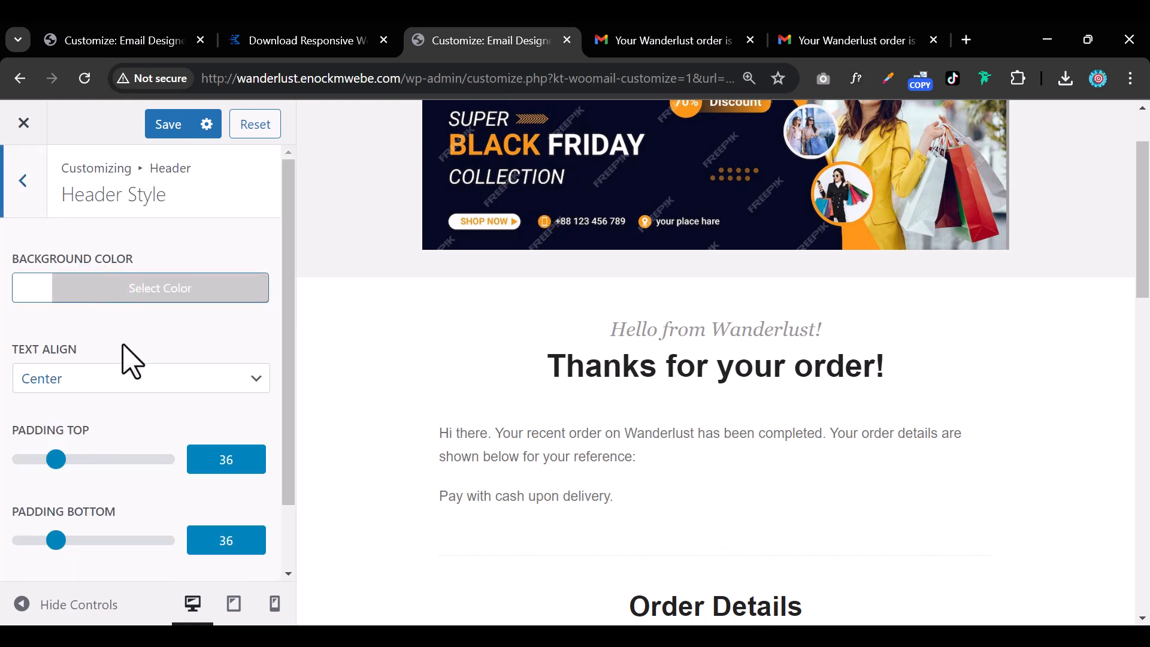
{"action": "left_click", "coordinate": [27, 290]}
{"action": "left_click_drag", "start_coordinate": [82, 413], "coordinate": [26, 367]}
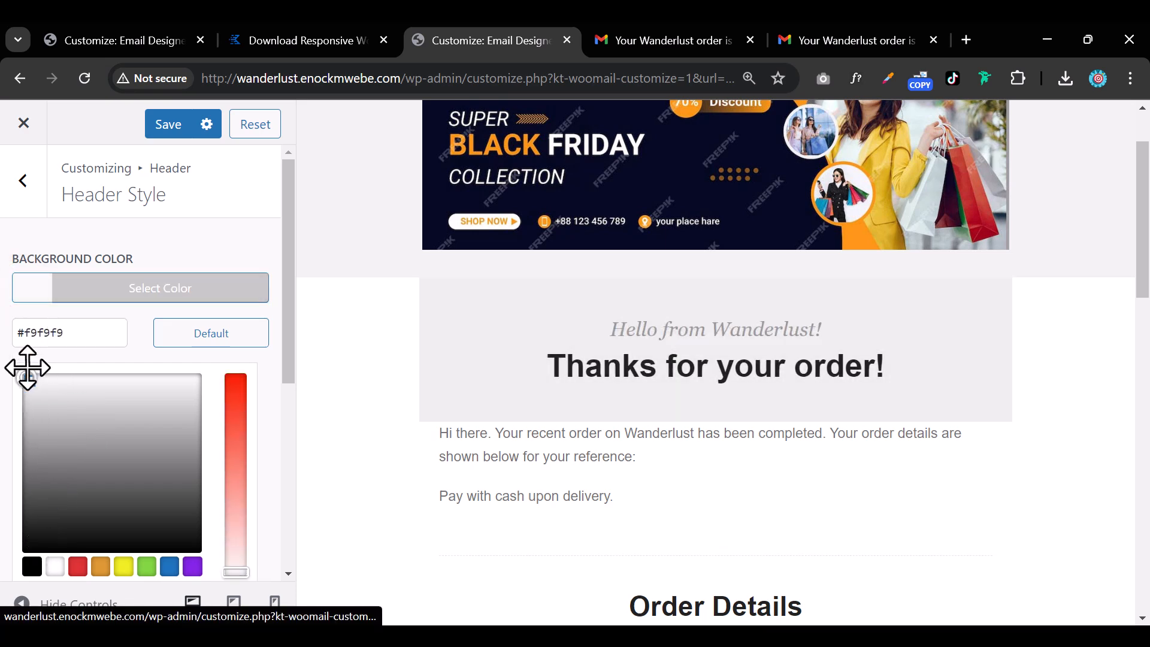
{"action": "left_click", "coordinate": [23, 187]}
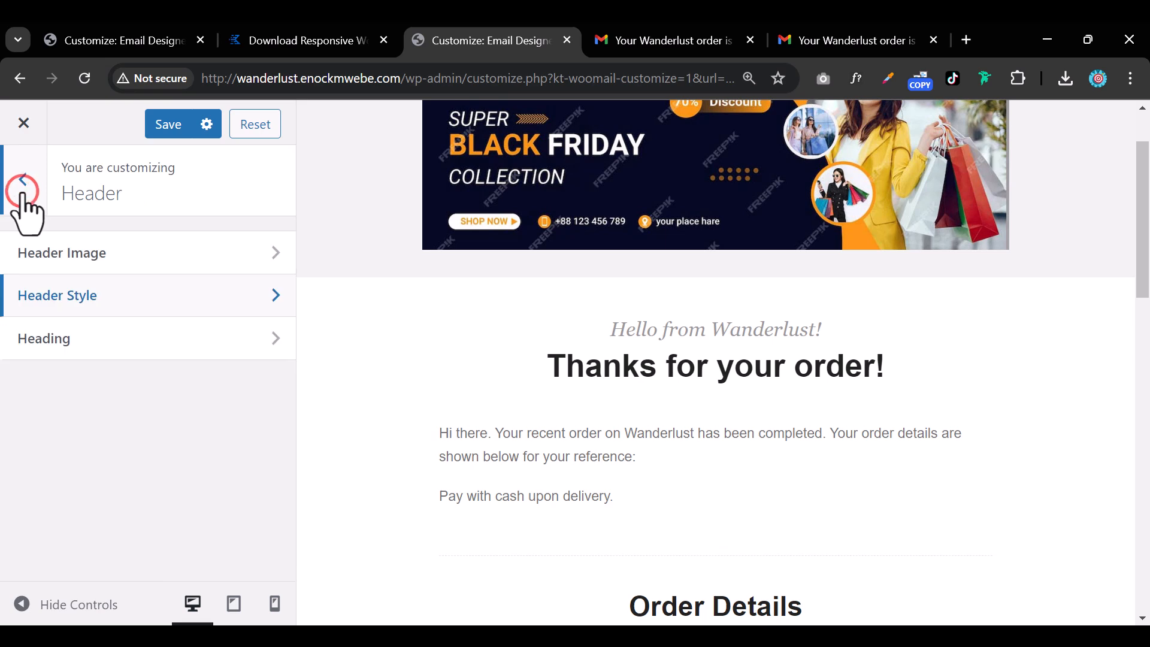
Look over the Heading text settings, then return to the main email sections list.
{"action": "left_click", "coordinate": [66, 346]}
{"action": "scroll", "coordinate": [96, 377], "scroll_direction": "down", "scroll_amount": 8}
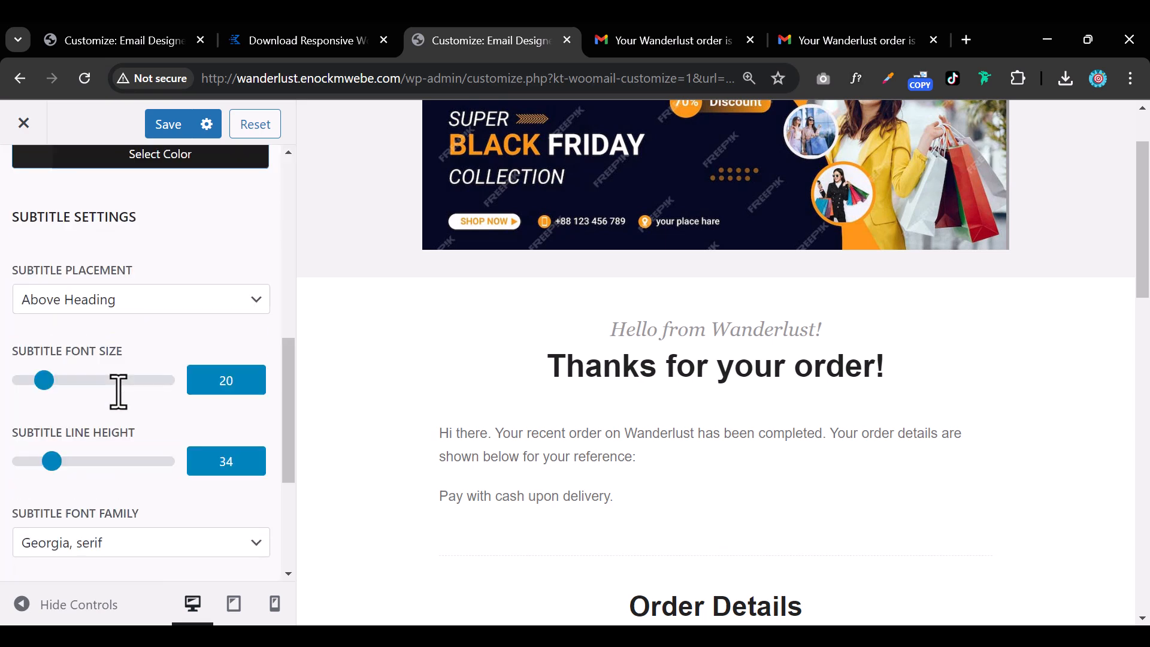
{"action": "scroll", "coordinate": [118, 396], "scroll_direction": "up", "scroll_amount": 8}
{"action": "scroll", "coordinate": [120, 402], "scroll_direction": "down", "scroll_amount": 2}
{"action": "scroll", "coordinate": [122, 405], "scroll_direction": "up", "scroll_amount": 2}
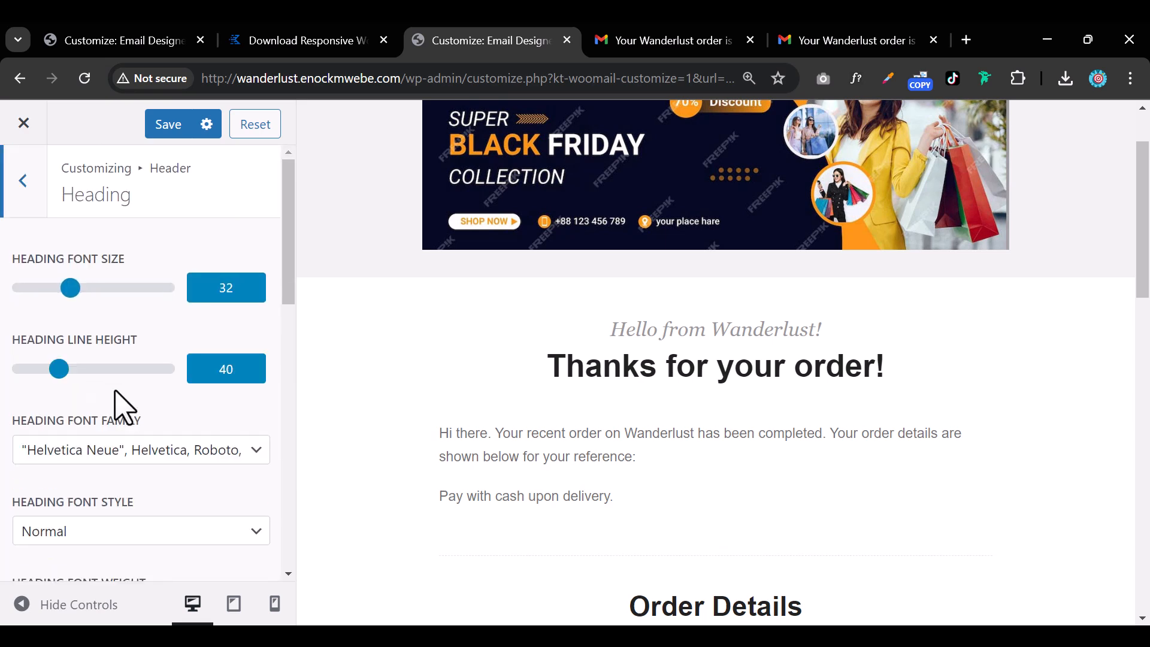
{"action": "scroll", "coordinate": [547, 453], "scroll_direction": "down", "scroll_amount": 7}
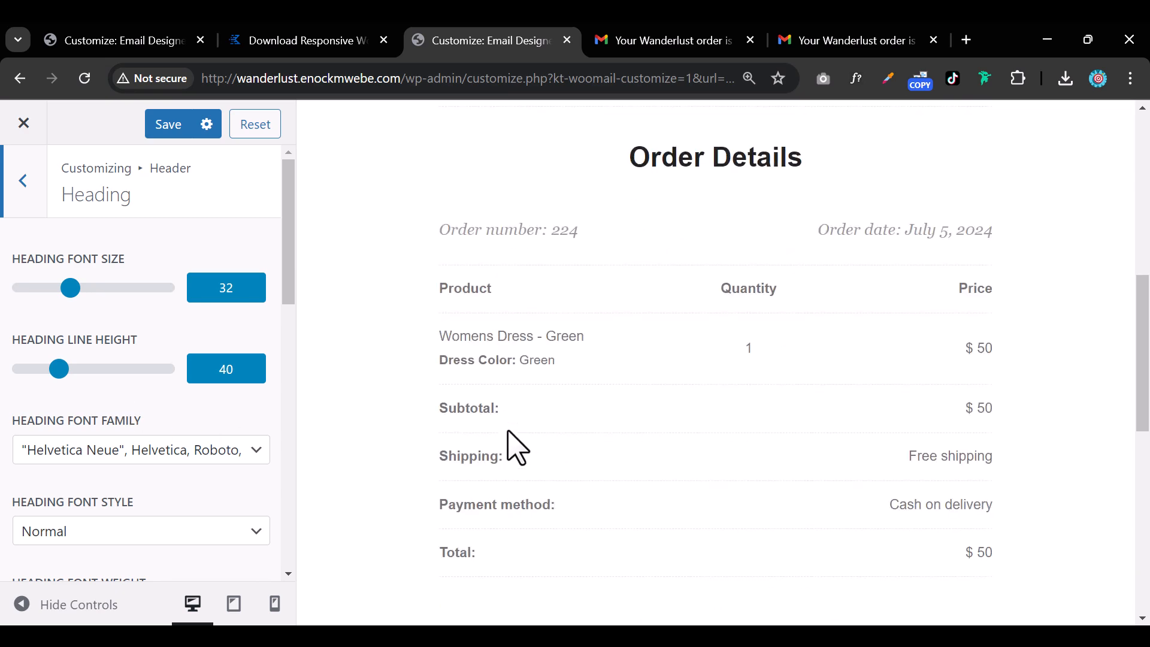
{"action": "left_click", "coordinate": [27, 200]}
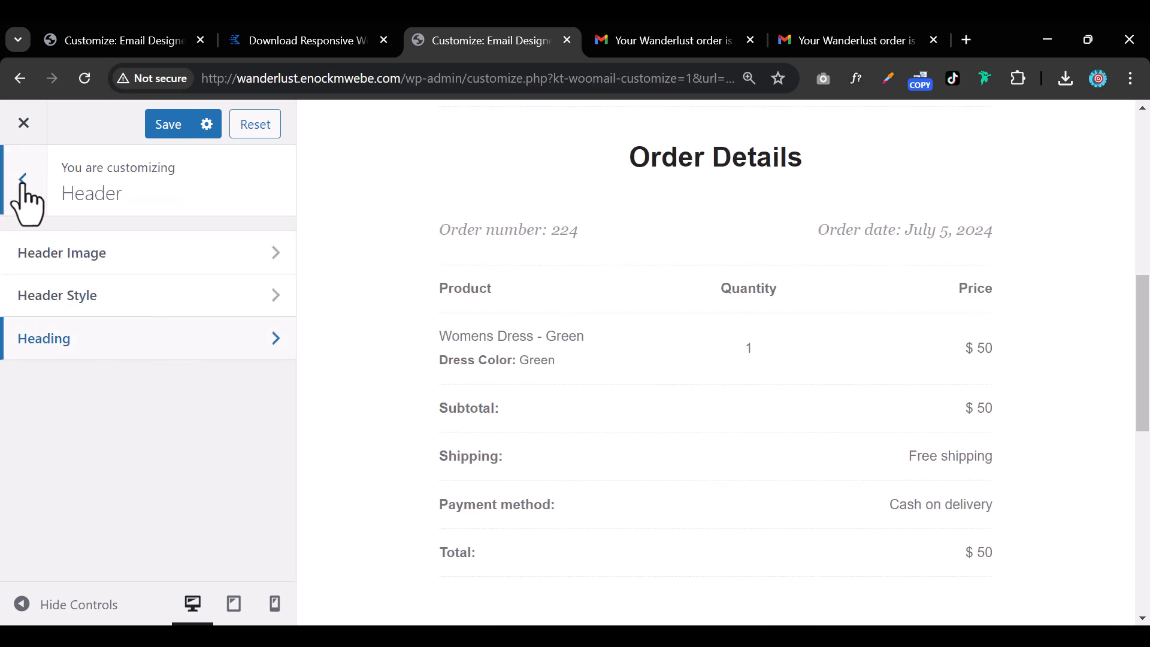
{"action": "left_click", "coordinate": [24, 187]}
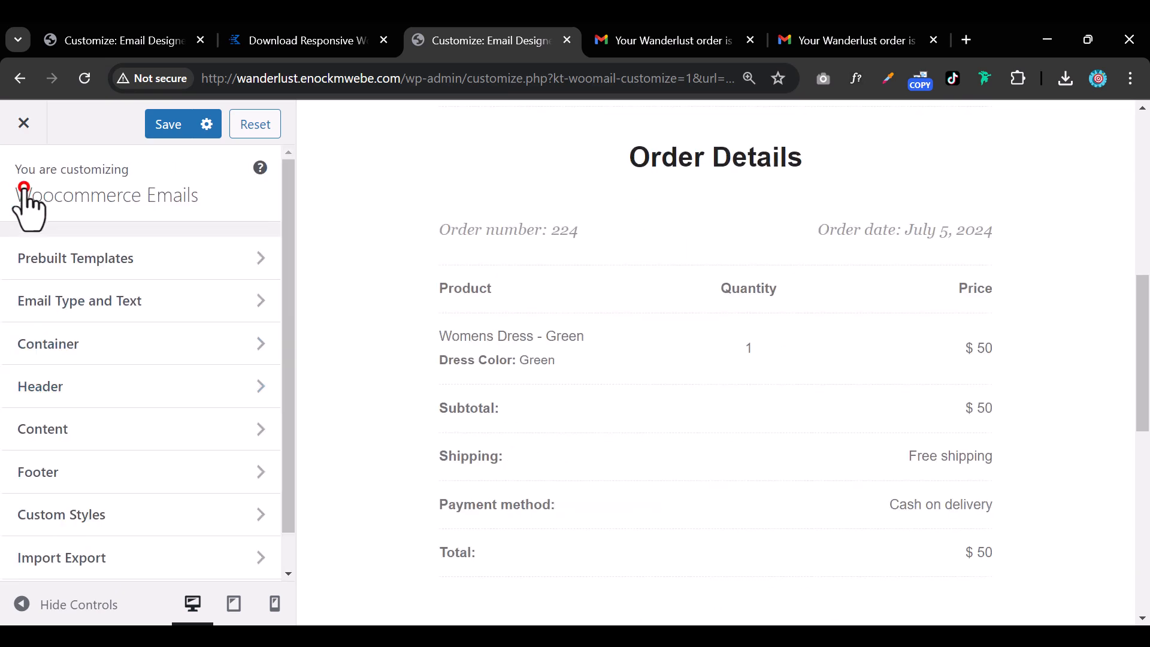
Set the body text font size to 16 and line height to 31 in Content Text Style.
{"action": "left_click", "coordinate": [126, 427]}
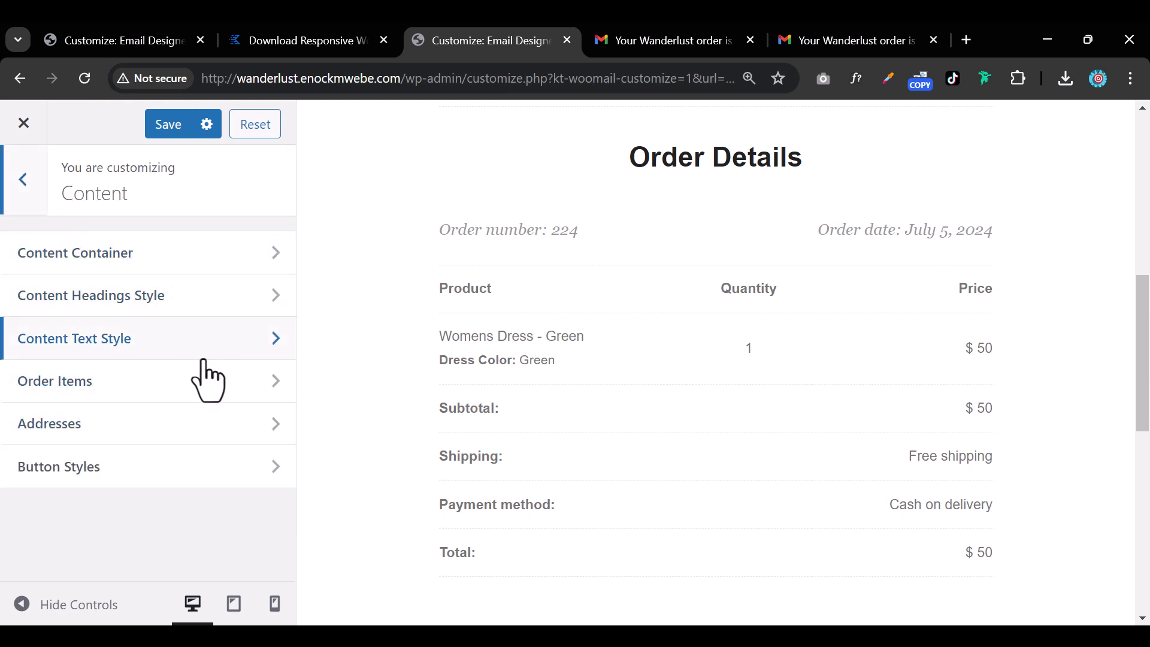
{"action": "left_click", "coordinate": [139, 353]}
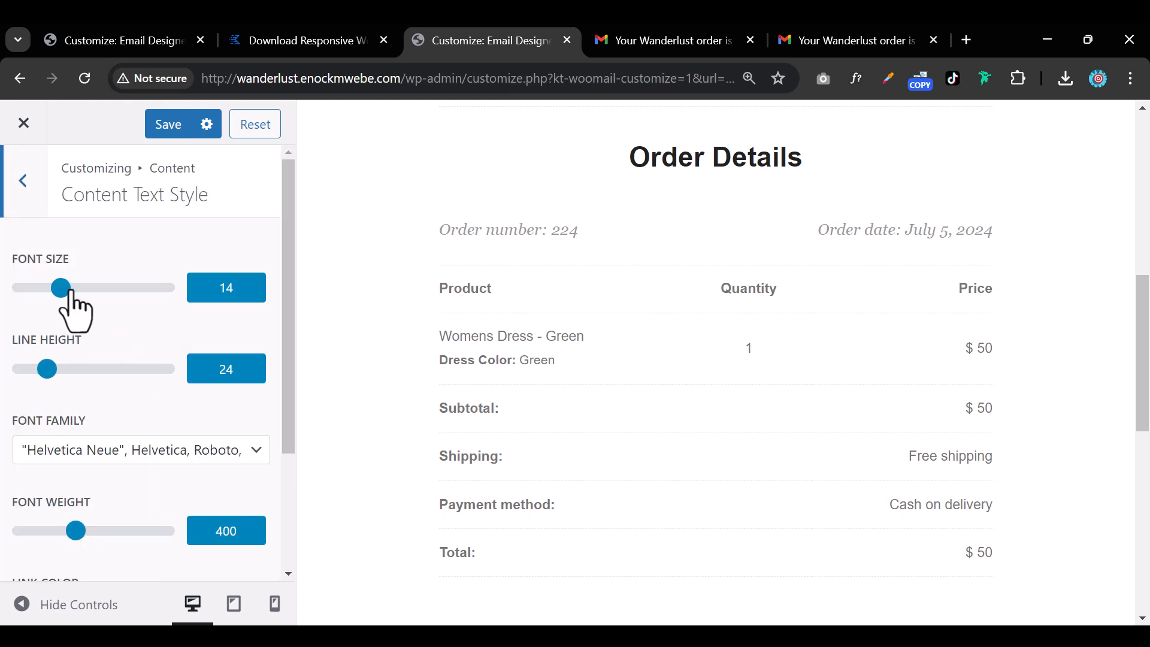
{"action": "left_click_drag", "start_coordinate": [64, 288], "coordinate": [80, 288]}
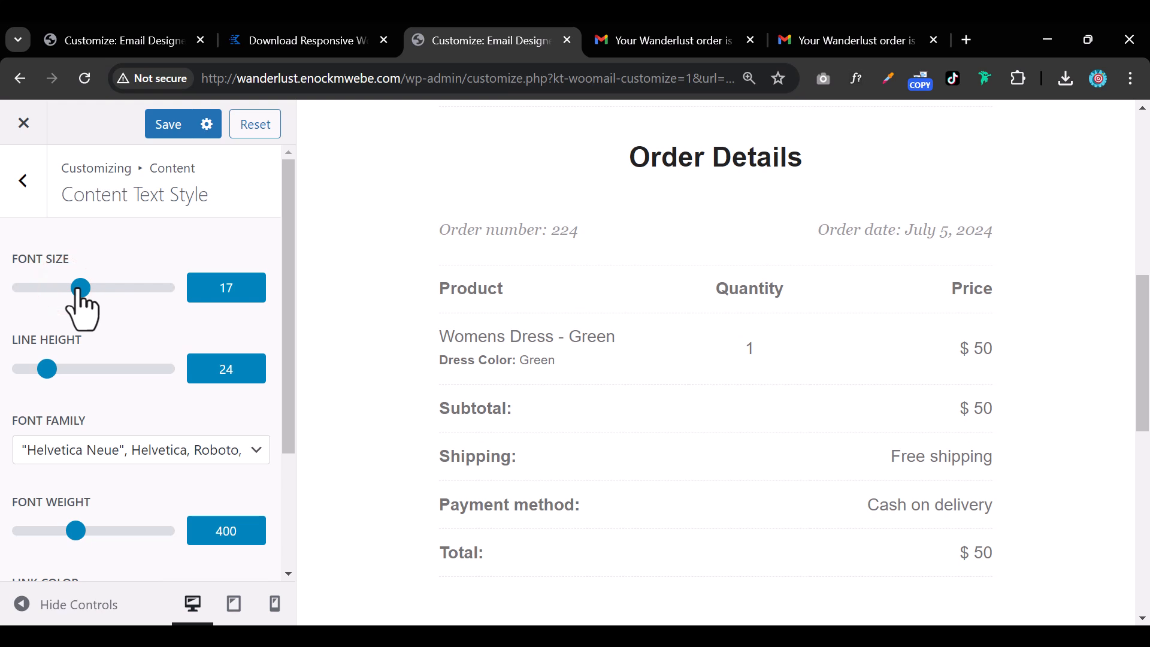
{"action": "mouse_move", "coordinate": [82, 308]}
{"action": "left_mouse_down"}
{"action": "mouse_move", "coordinate": [69, 293]}
{"action": "mouse_move", "coordinate": [78, 295]}
{"action": "left_mouse_up"}
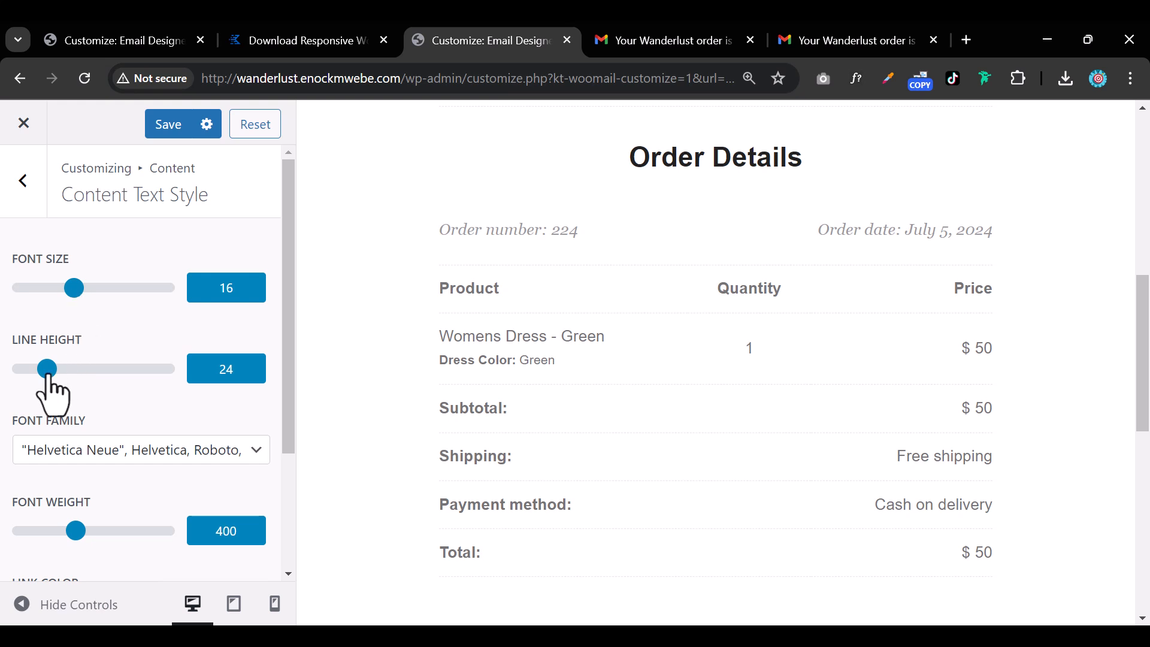
{"action": "left_click_drag", "start_coordinate": [50, 376], "coordinate": [63, 377]}
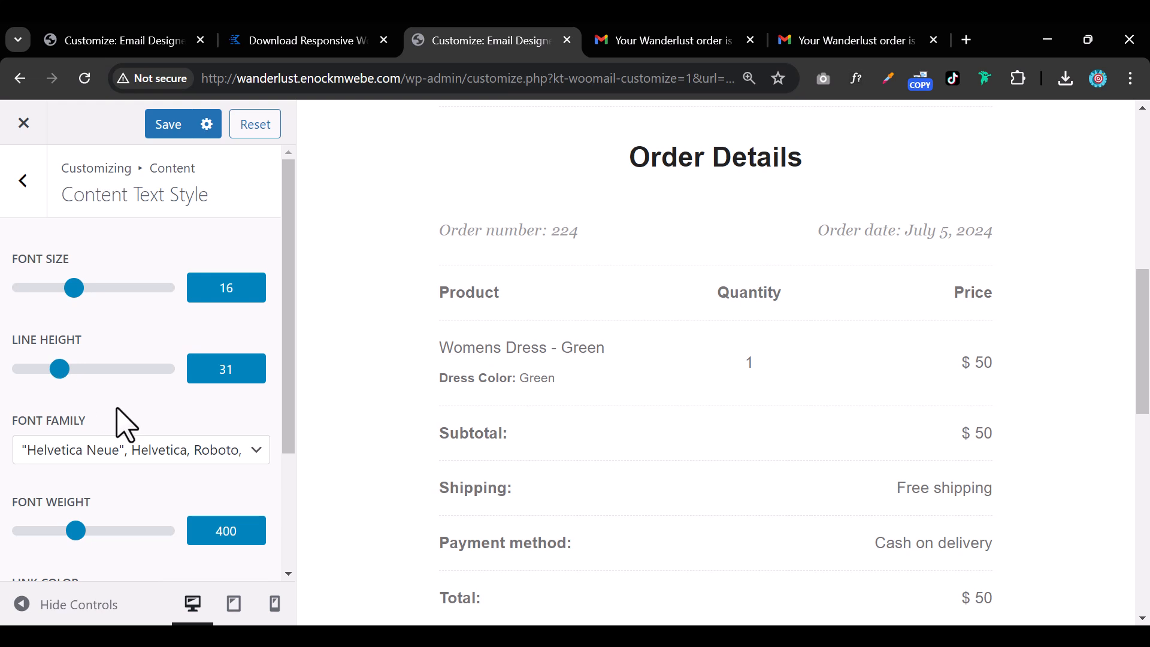
Try Palatino Linotype, then choose the Helvetica Neue, Helvetica, Roboto font family.
{"action": "left_click", "coordinate": [155, 450]}
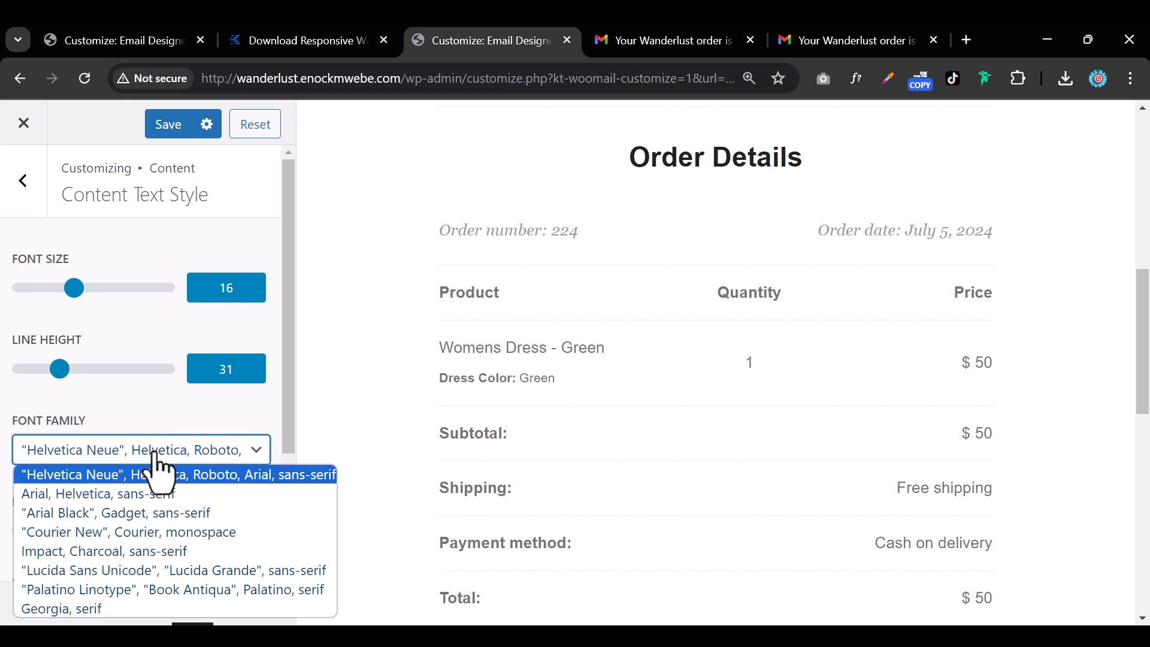
{"action": "left_click", "coordinate": [129, 590]}
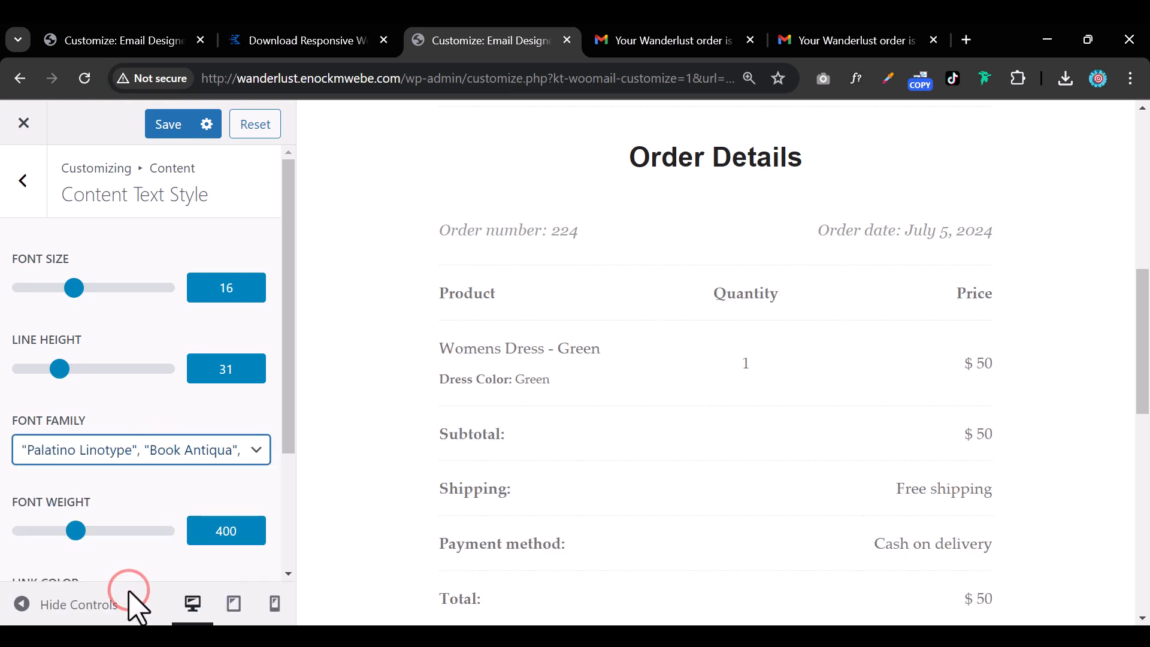
{"action": "left_click", "coordinate": [128, 460]}
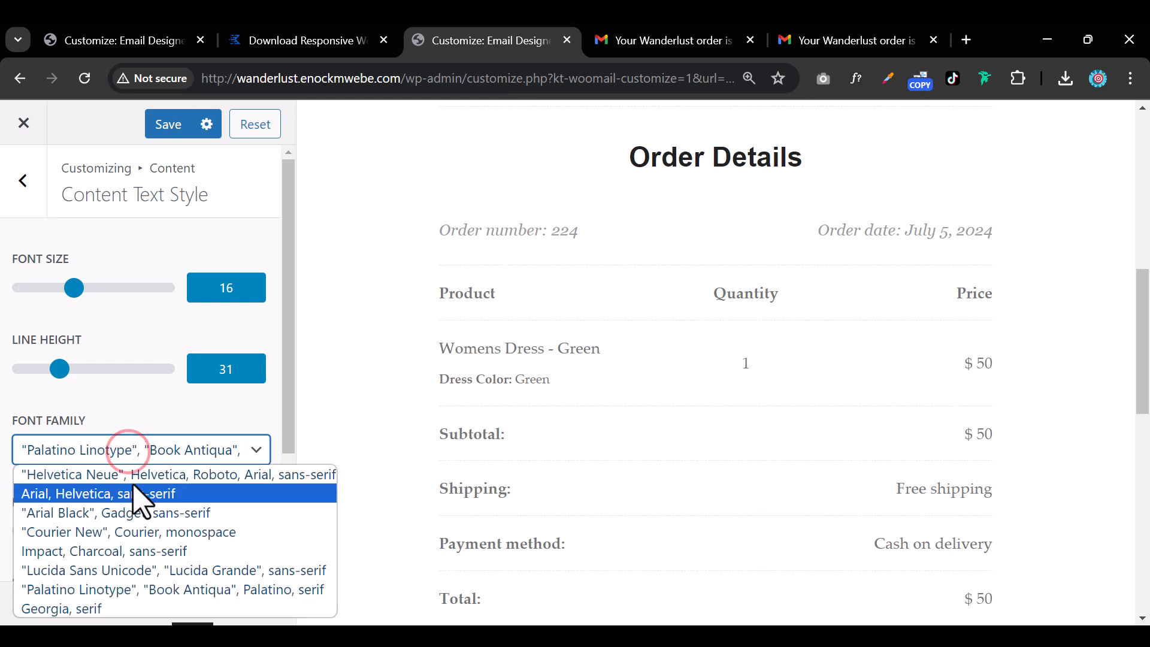
{"action": "left_click", "coordinate": [135, 475]}
{"action": "scroll", "coordinate": [144, 495], "scroll_direction": "down", "scroll_amount": 3}
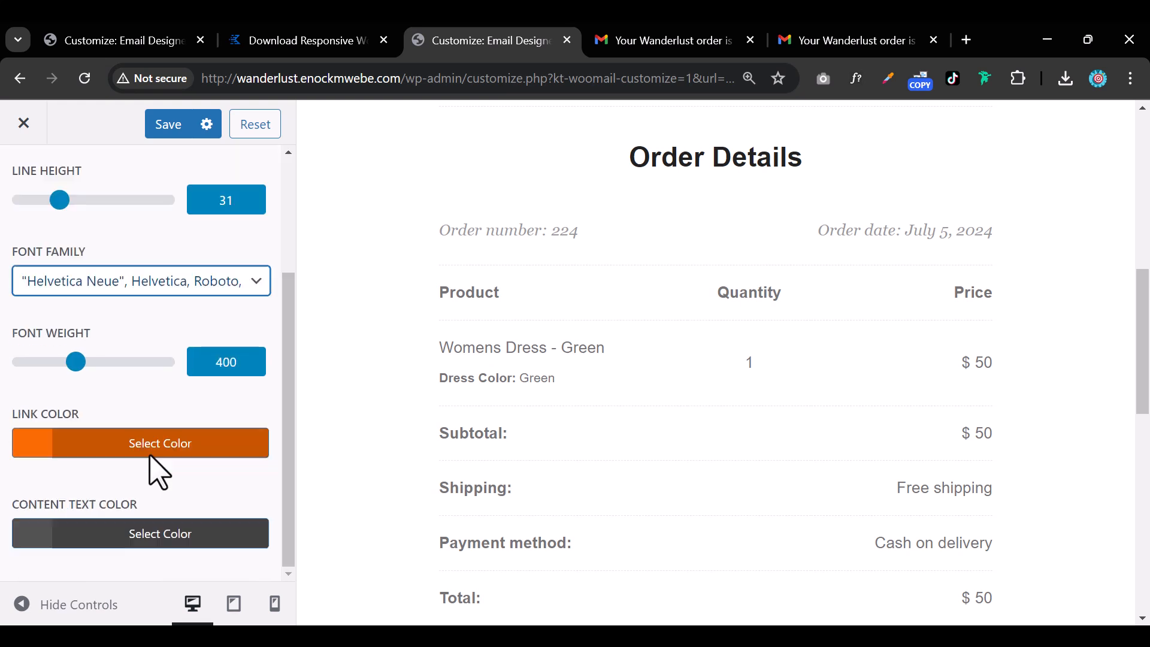
{"action": "scroll", "coordinate": [64, 461], "scroll_direction": "up", "scroll_amount": 3}
{"action": "scroll", "coordinate": [94, 420], "scroll_direction": "down", "scroll_amount": 3}
{"action": "scroll", "coordinate": [98, 365], "scroll_direction": "up", "scroll_amount": 2}
{"action": "scroll", "coordinate": [99, 366], "scroll_direction": "up", "scroll_amount": 2}
{"action": "left_click", "coordinate": [38, 191]}
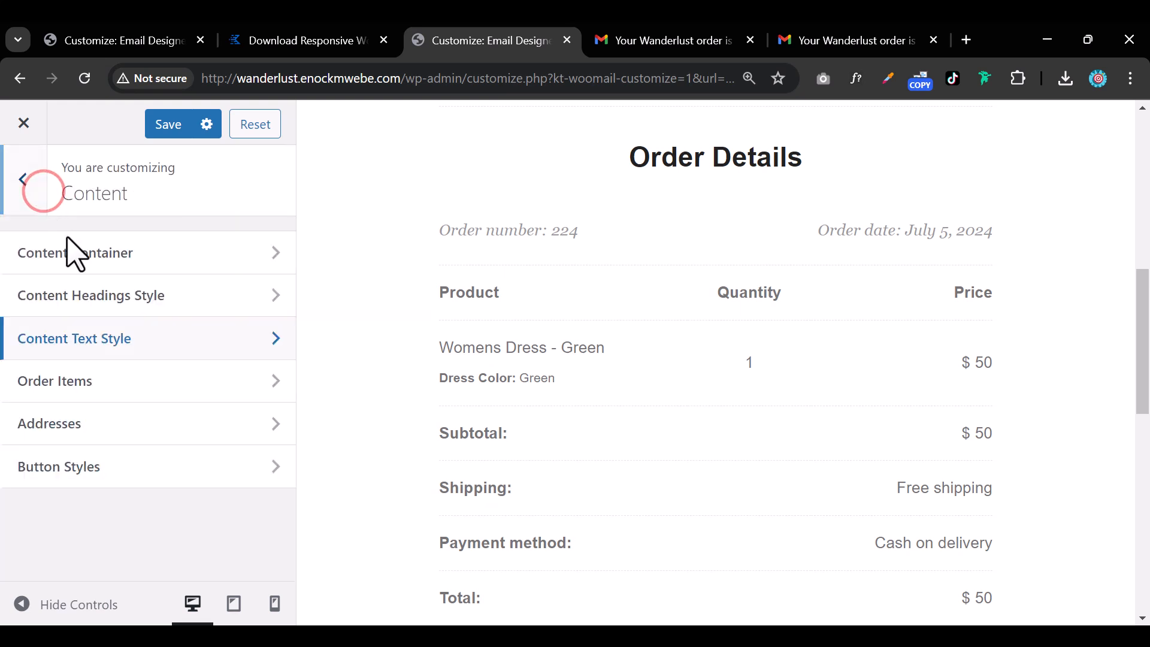
Set the Order Items table style to Normal.
{"action": "left_click", "coordinate": [143, 391]}
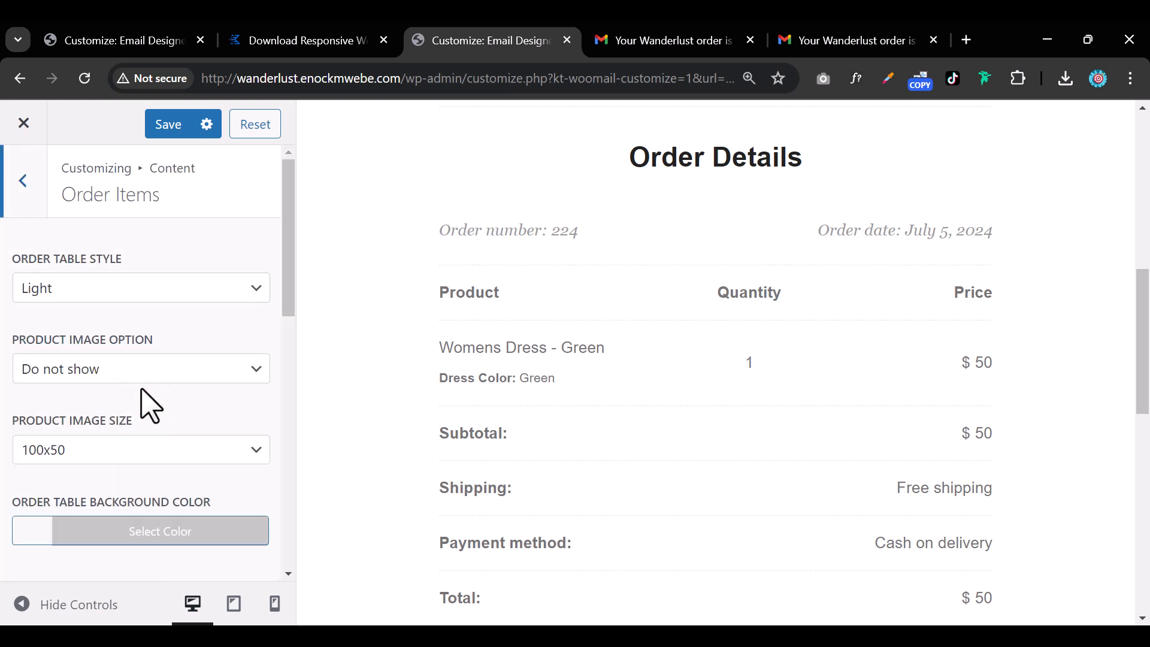
{"action": "scroll", "coordinate": [706, 442], "scroll_direction": "down", "scroll_amount": 6}
{"action": "scroll", "coordinate": [707, 441], "scroll_direction": "up", "scroll_amount": 9}
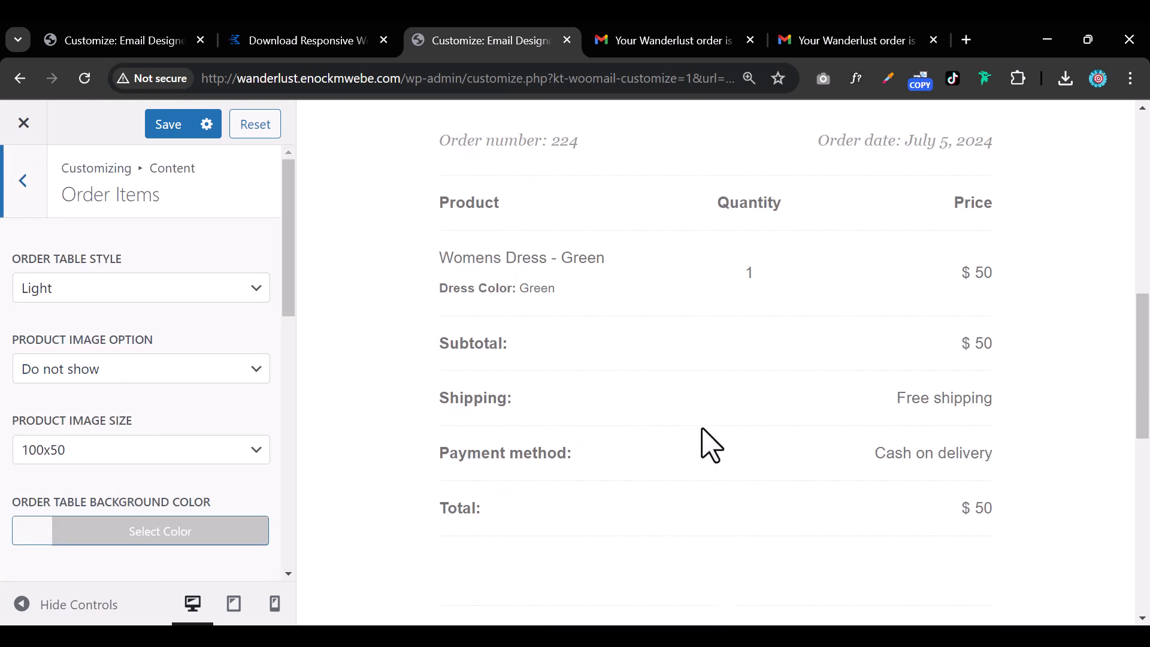
{"action": "left_click", "coordinate": [235, 286]}
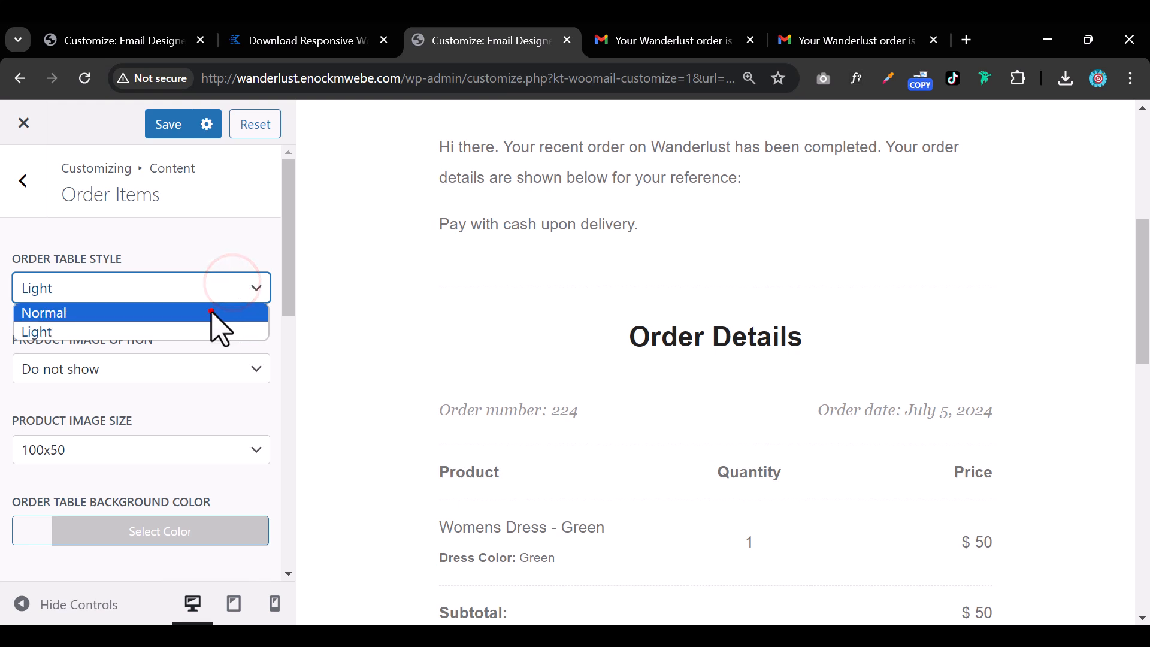
{"action": "left_click", "coordinate": [211, 311]}
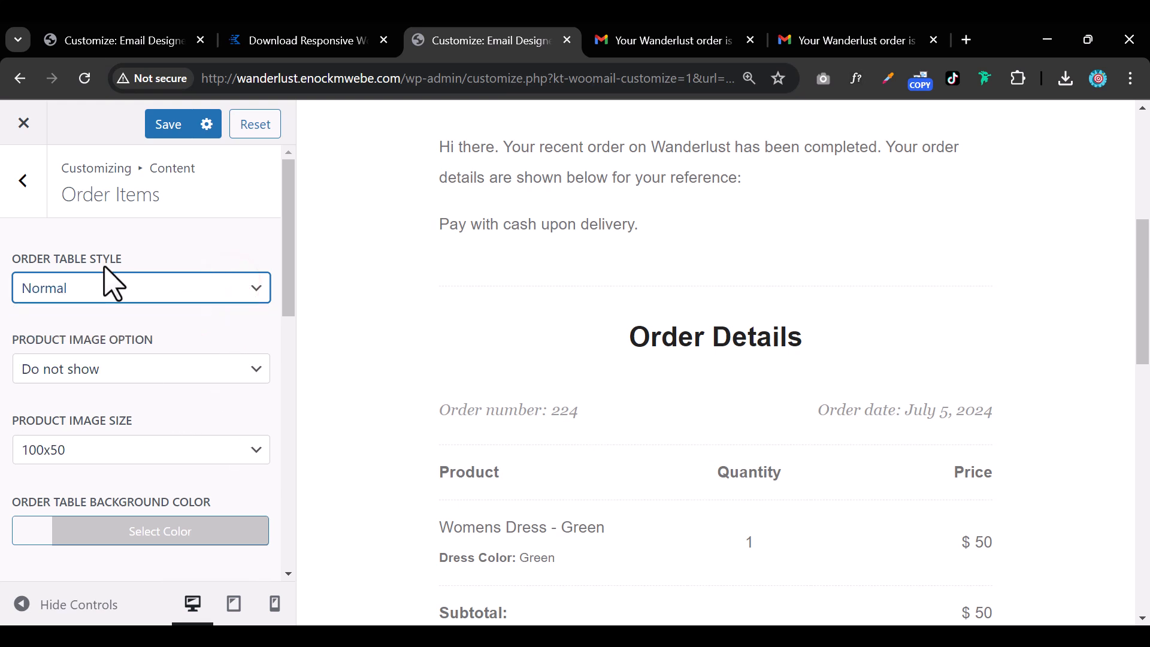
{"action": "scroll", "coordinate": [467, 403], "scroll_direction": "down", "scroll_amount": 5}
{"action": "scroll", "coordinate": [467, 407], "scroll_direction": "up", "scroll_amount": 4}
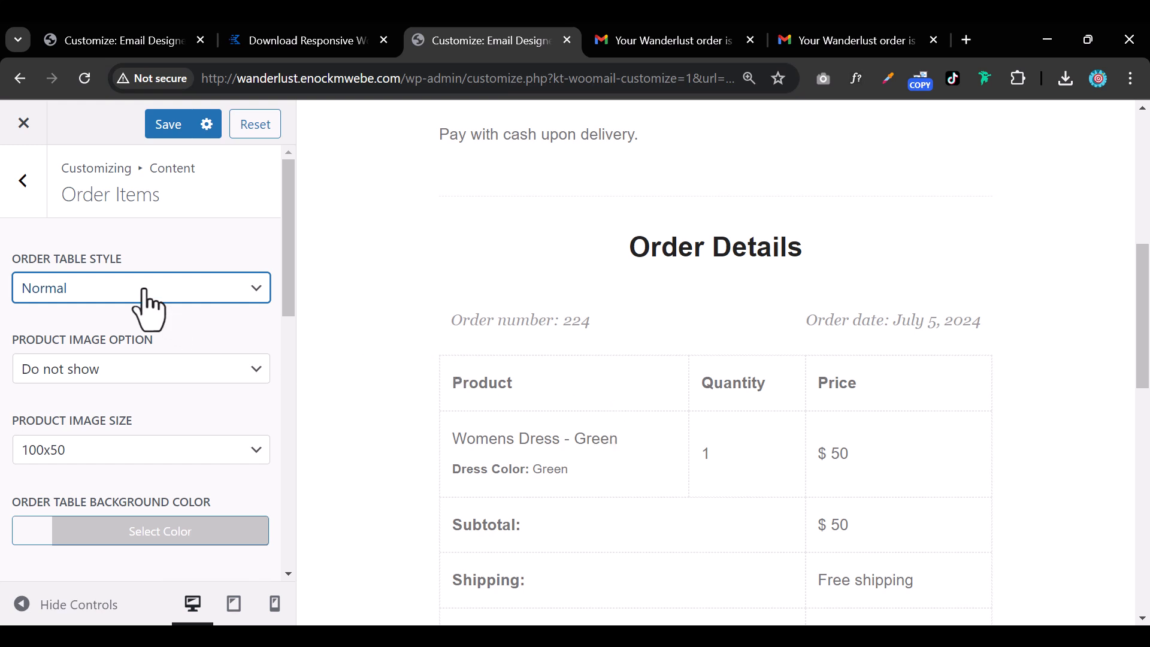
{"action": "scroll", "coordinate": [183, 366], "scroll_direction": "down", "scroll_amount": 3}
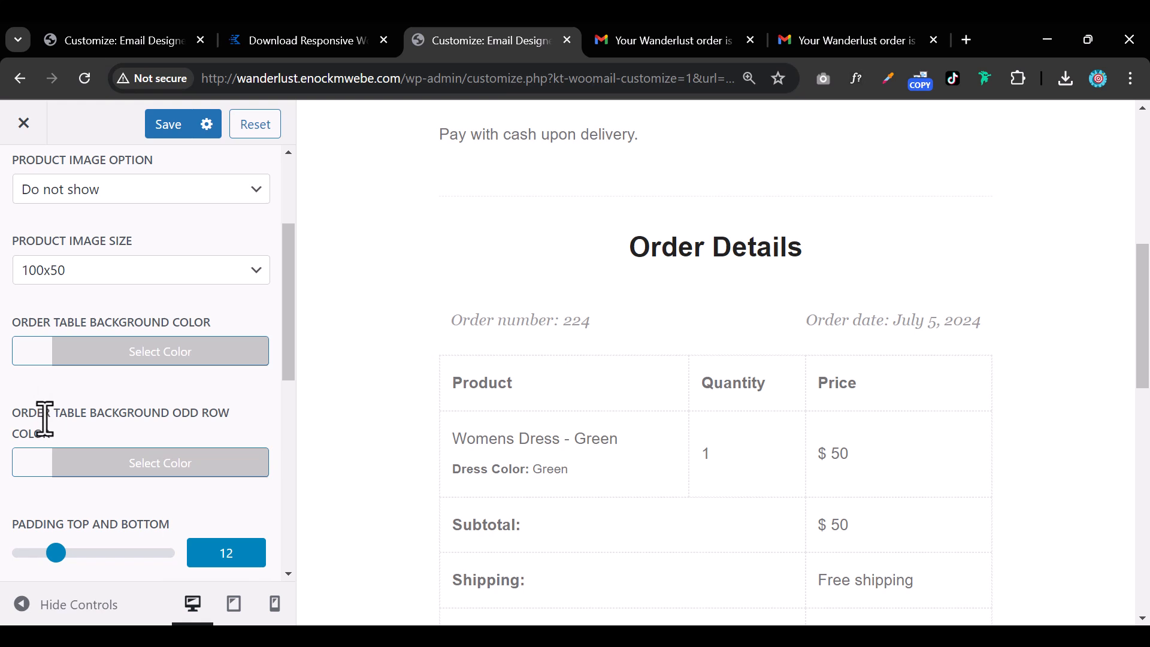
Make the order table background white (#ffffff).
{"action": "left_click", "coordinate": [31, 353]}
{"action": "left_click", "coordinate": [74, 470]}
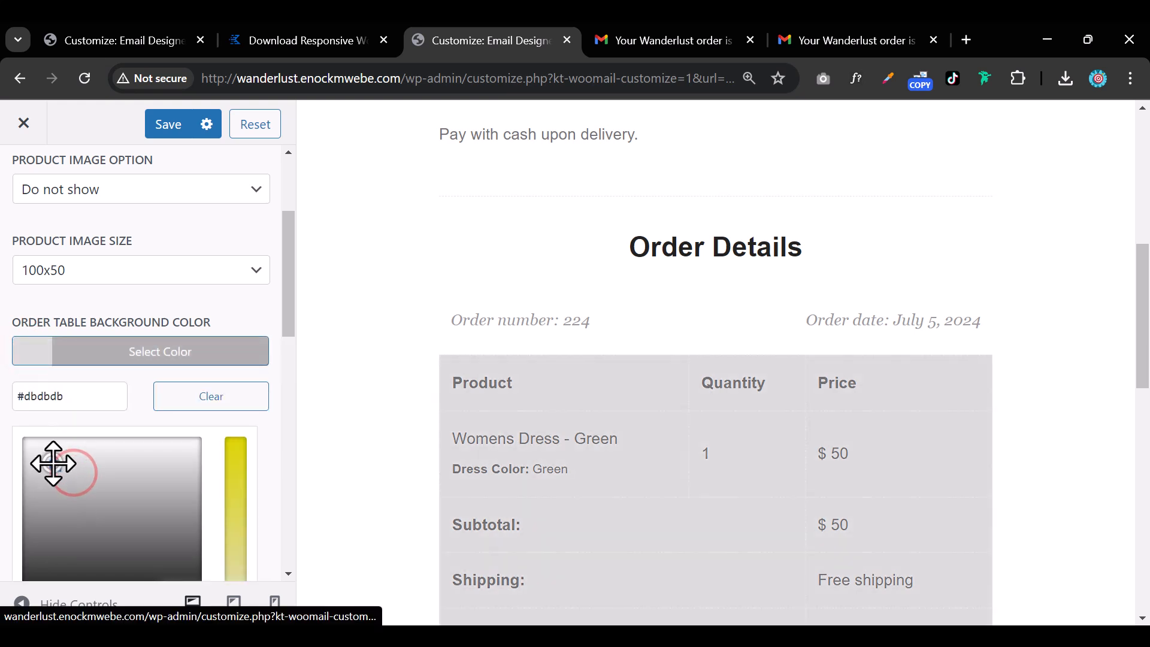
{"action": "mouse_move", "coordinate": [53, 464]}
{"action": "left_mouse_down"}
{"action": "mouse_move", "coordinate": [28, 449]}
{"action": "mouse_move", "coordinate": [15, 409]}
{"action": "left_mouse_up"}
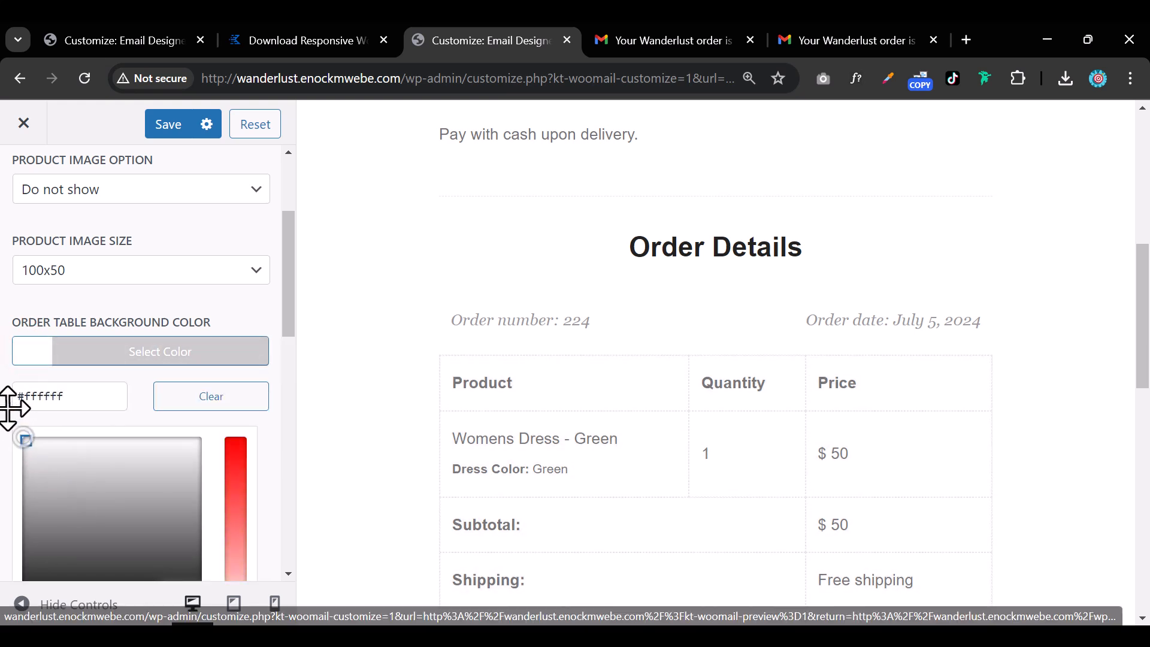
{"action": "left_click", "coordinate": [90, 295]}
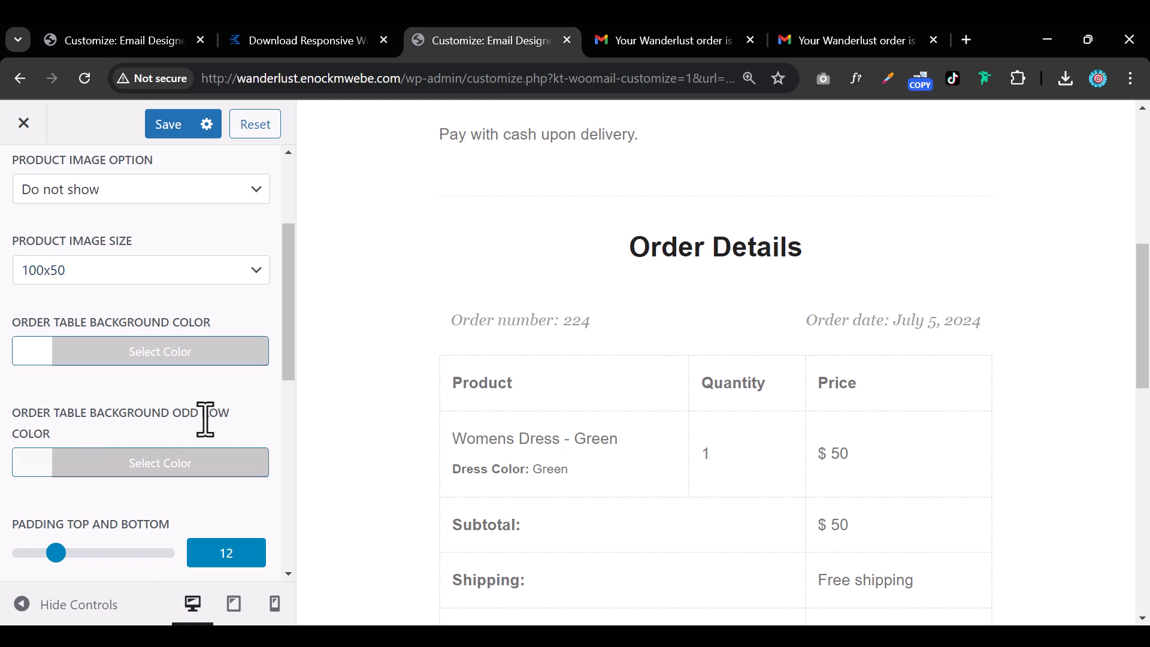
{"action": "scroll", "coordinate": [206, 420], "scroll_direction": "down", "scroll_amount": 2}
Shade the odd table rows light grey #ededed and return to the Content list.
{"action": "left_click", "coordinate": [36, 372]}
{"action": "mouse_move", "coordinate": [50, 479]}
{"action": "left_mouse_down"}
{"action": "mouse_move", "coordinate": [38, 462]}
{"action": "mouse_move", "coordinate": [44, 471]}
{"action": "left_mouse_up"}
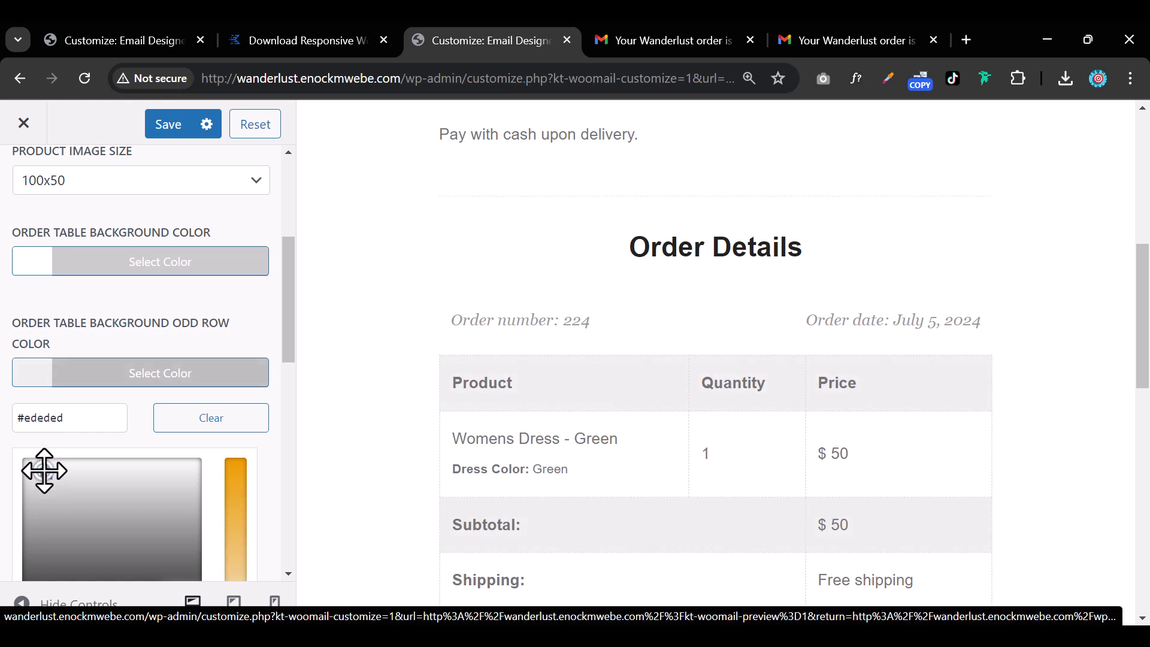
{"action": "scroll", "coordinate": [90, 463], "scroll_direction": "down", "scroll_amount": 5}
{"action": "scroll", "coordinate": [112, 406], "scroll_direction": "up", "scroll_amount": 10}
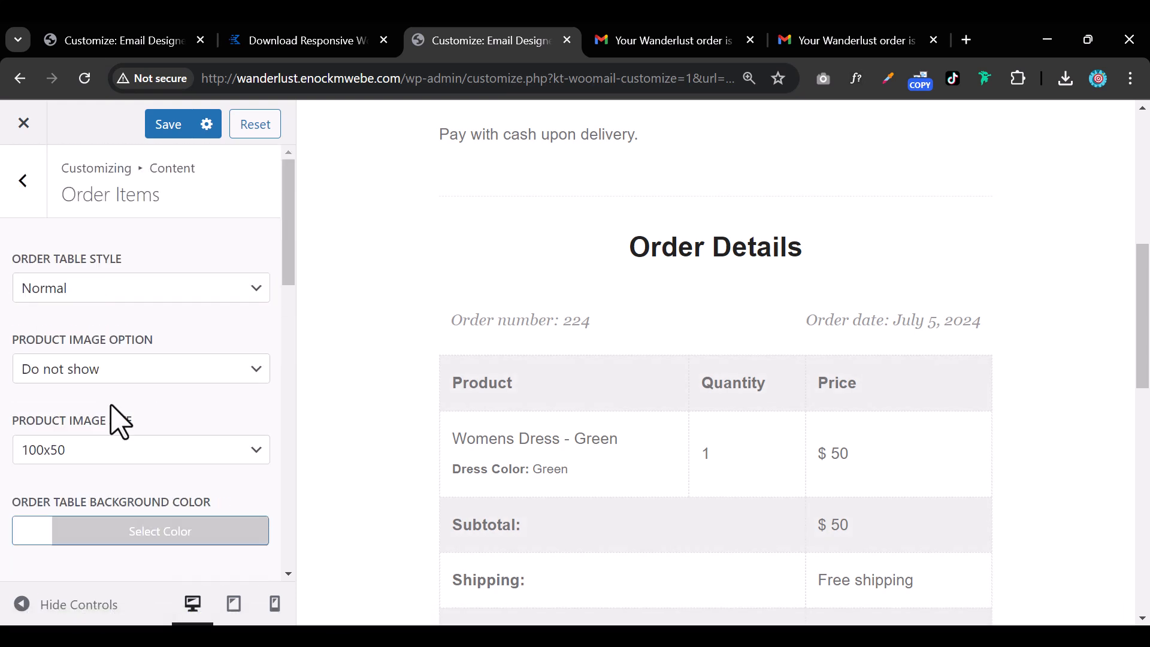
{"action": "scroll", "coordinate": [576, 467], "scroll_direction": "down", "scroll_amount": 5}
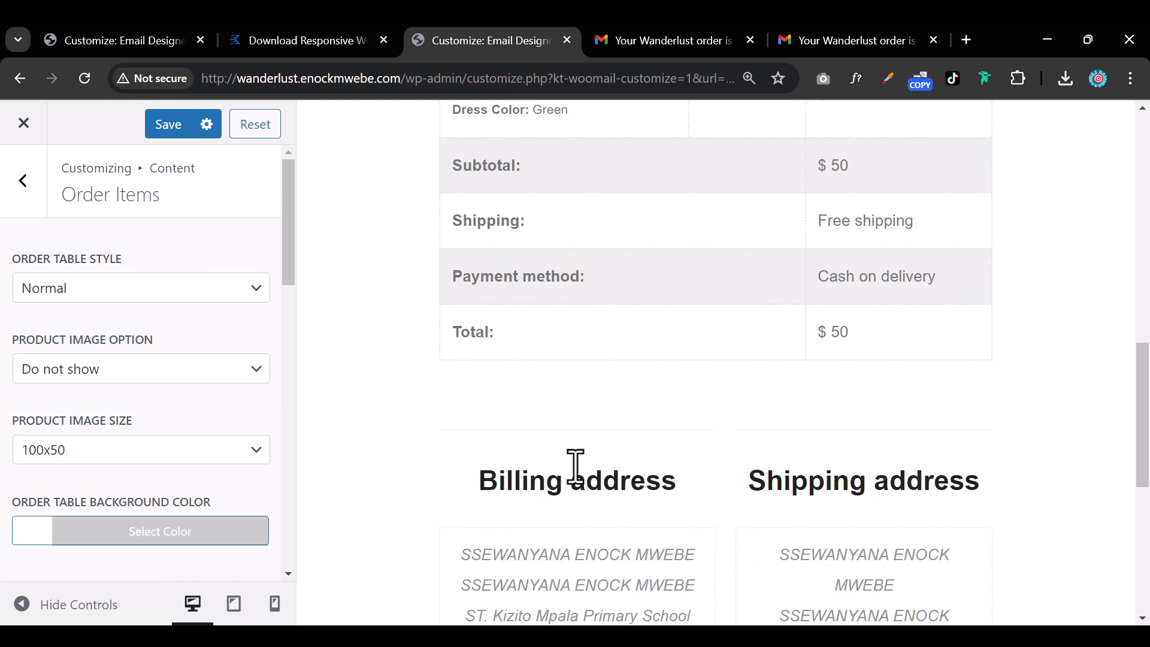
{"action": "scroll", "coordinate": [510, 269], "scroll_direction": "up", "scroll_amount": 3}
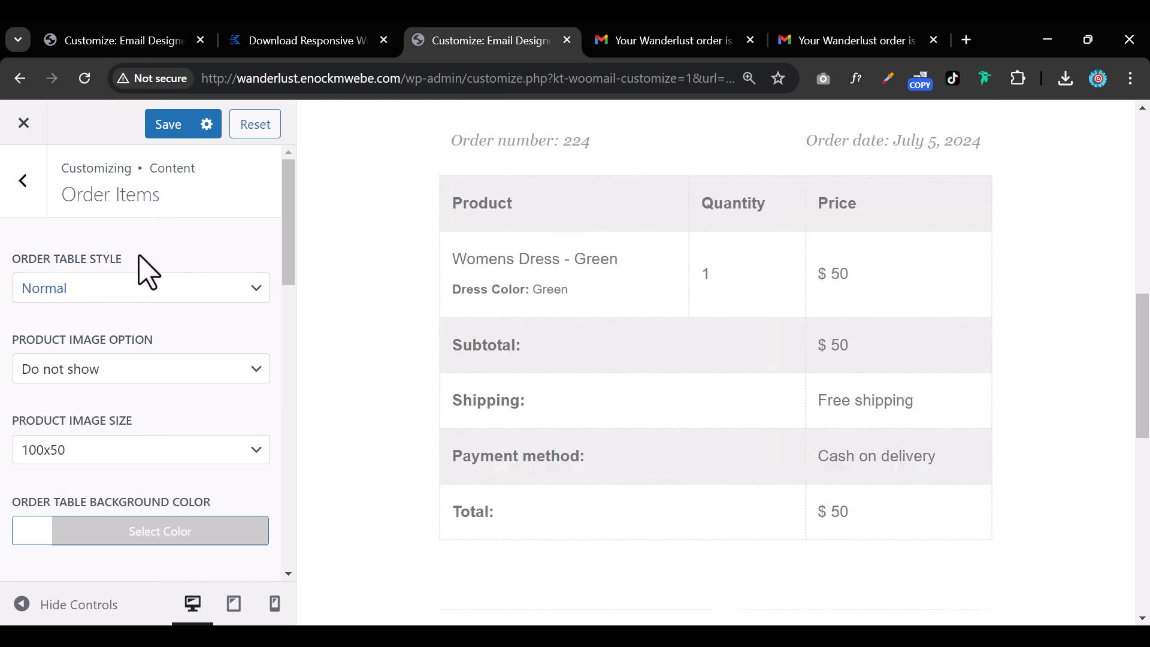
{"action": "left_click", "coordinate": [21, 182]}
Switch the email preview to order 217, listing Stainless Steel Mugs totalling $380.
{"action": "left_click", "coordinate": [22, 177]}
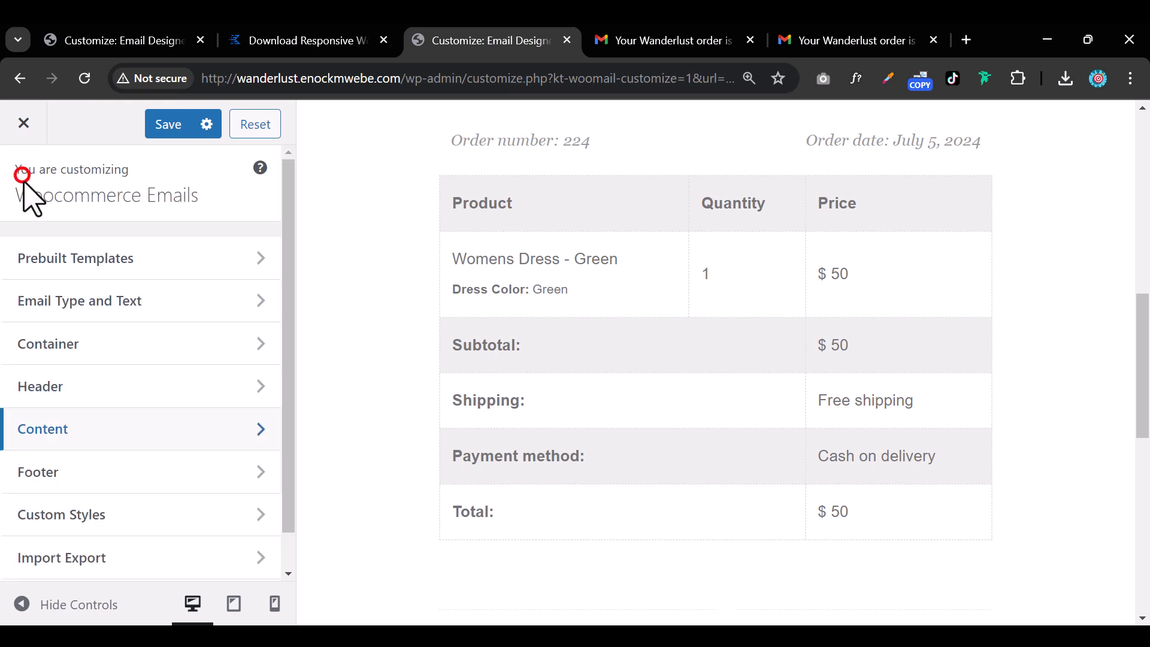
{"action": "left_click", "coordinate": [119, 307]}
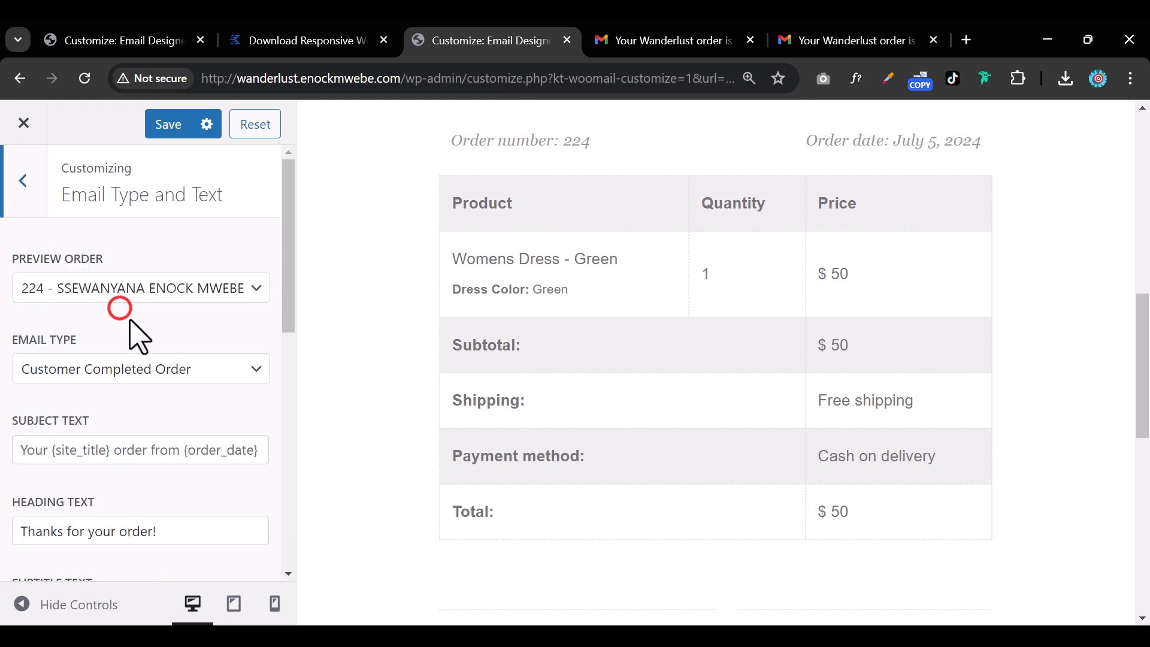
{"action": "left_click", "coordinate": [159, 290]}
{"action": "left_click", "coordinate": [141, 350]}
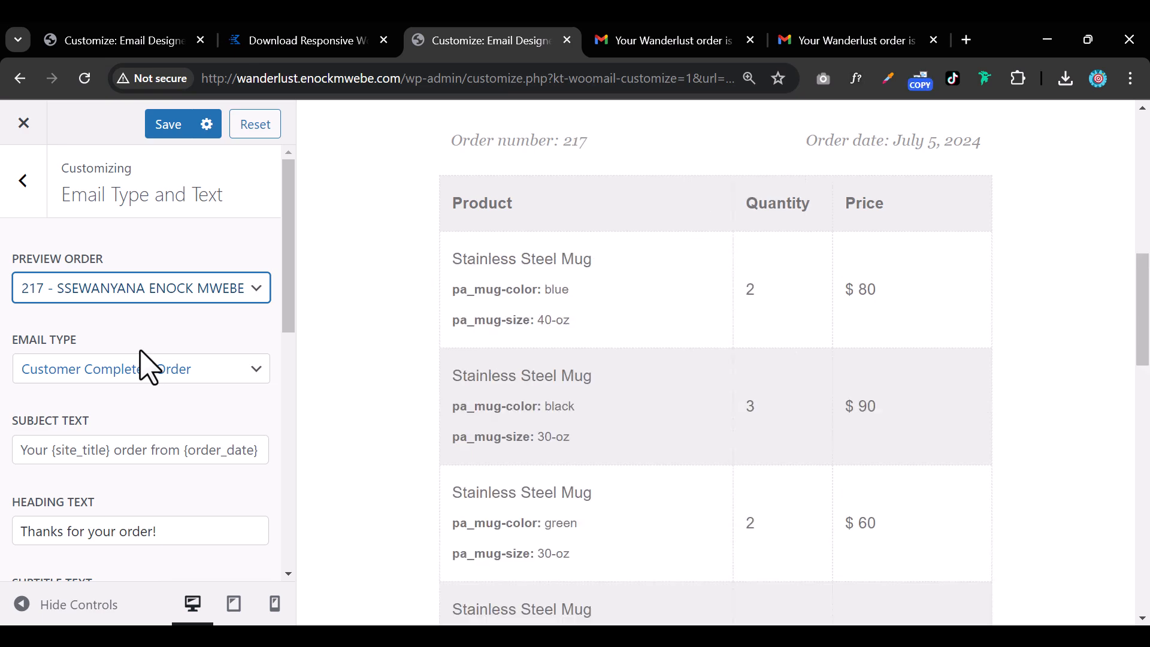
{"action": "scroll", "coordinate": [704, 389], "scroll_direction": "down", "scroll_amount": 4}
{"action": "scroll", "coordinate": [713, 416], "scroll_direction": "down", "scroll_amount": 3}
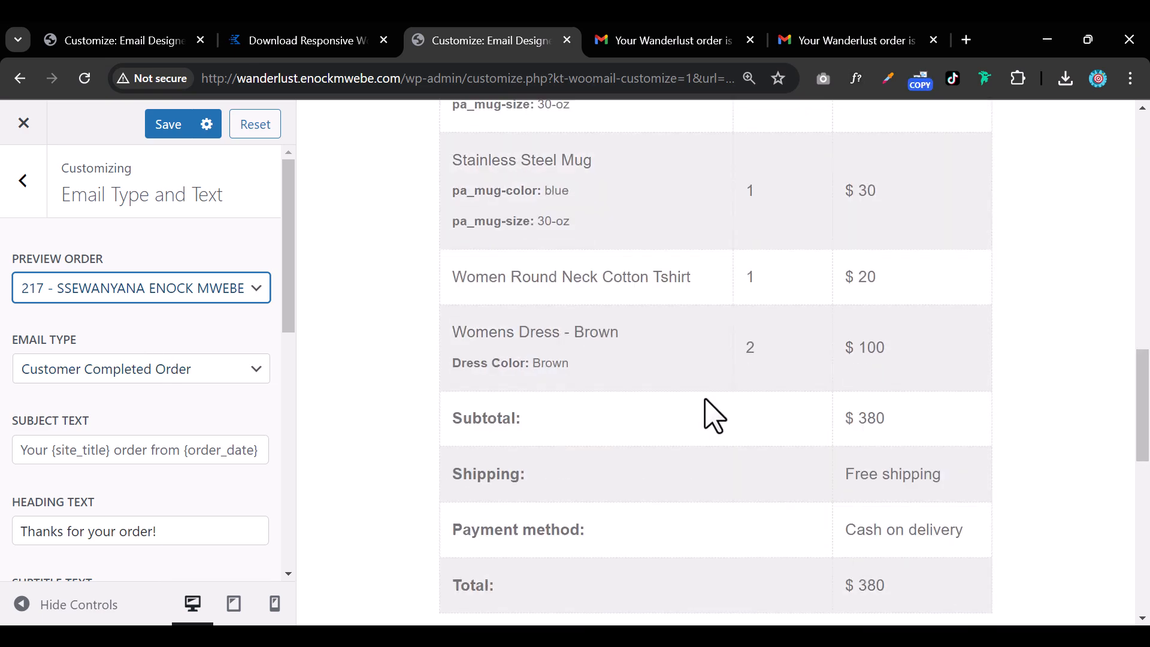
{"action": "scroll", "coordinate": [713, 416], "scroll_direction": "up", "scroll_amount": 13}
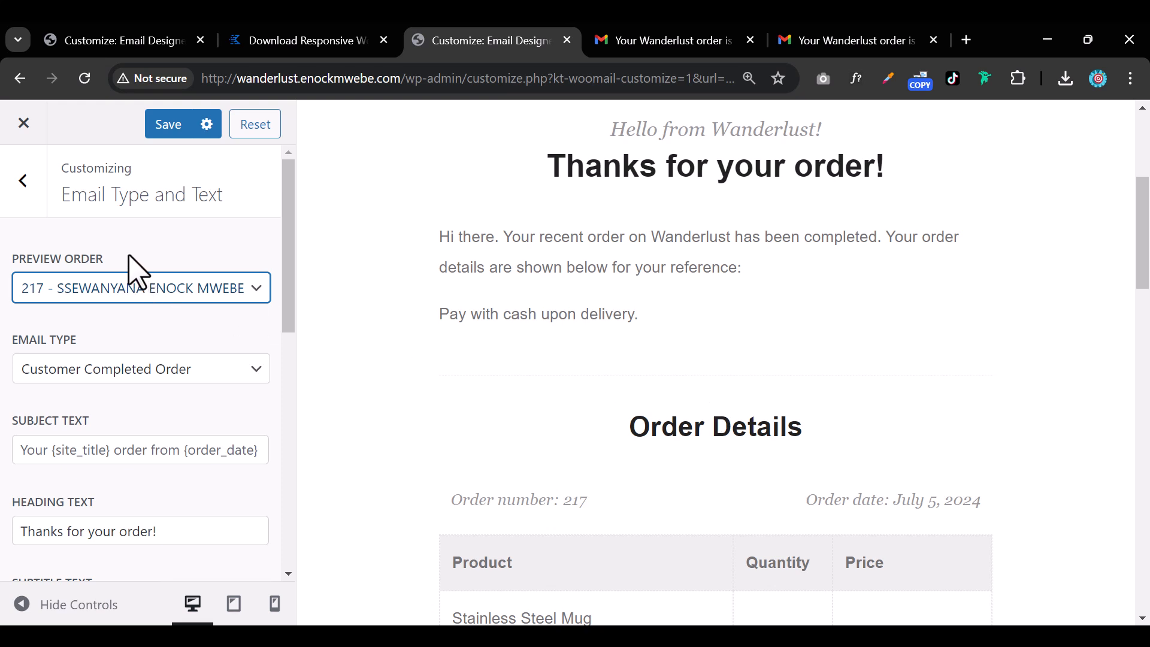
{"action": "left_click", "coordinate": [30, 212]}
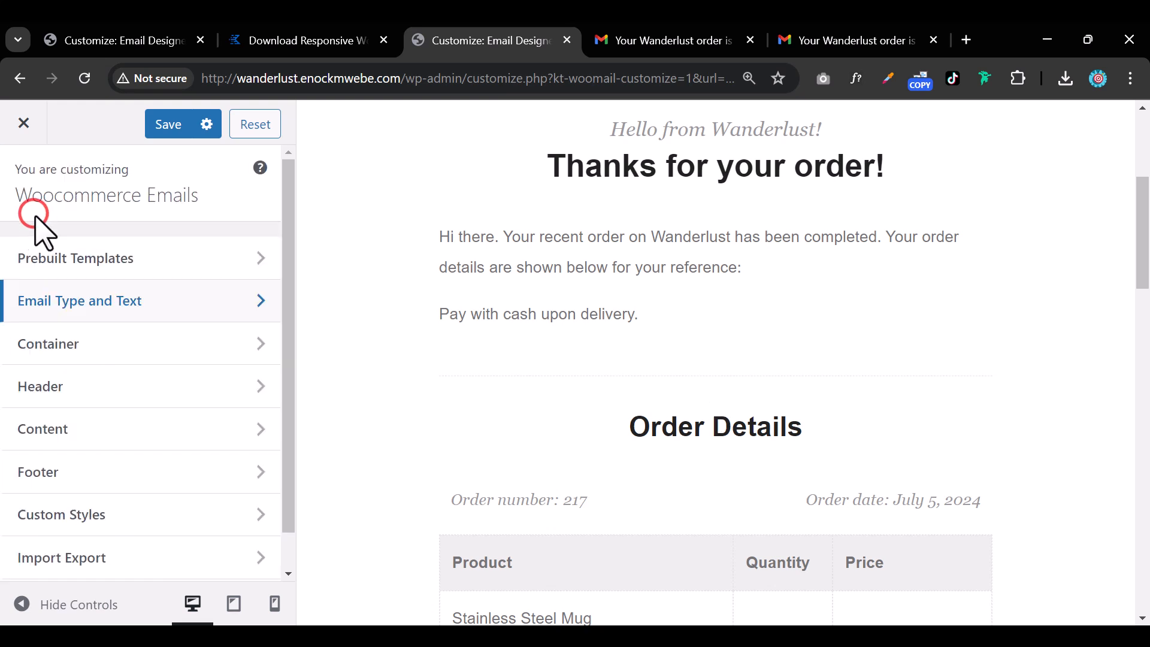
{"action": "left_click", "coordinate": [91, 426]}
Lighten the order items table's odd-row background colour to near white.
{"action": "left_click", "coordinate": [117, 381]}
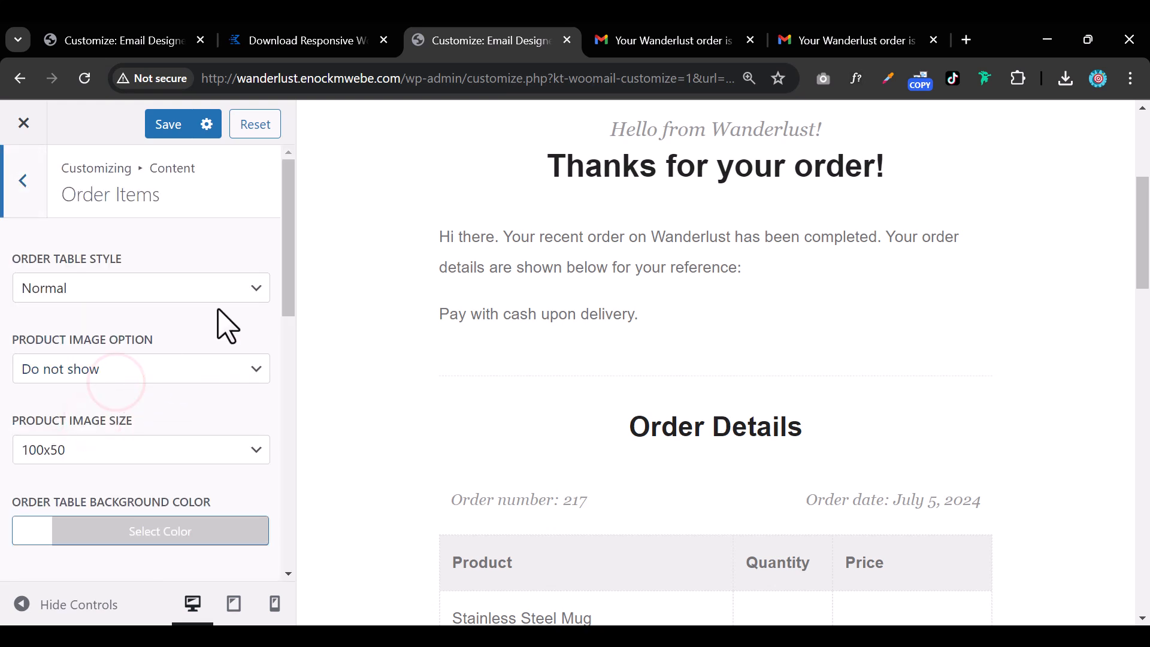
{"action": "scroll", "coordinate": [616, 431], "scroll_direction": "down", "scroll_amount": 5}
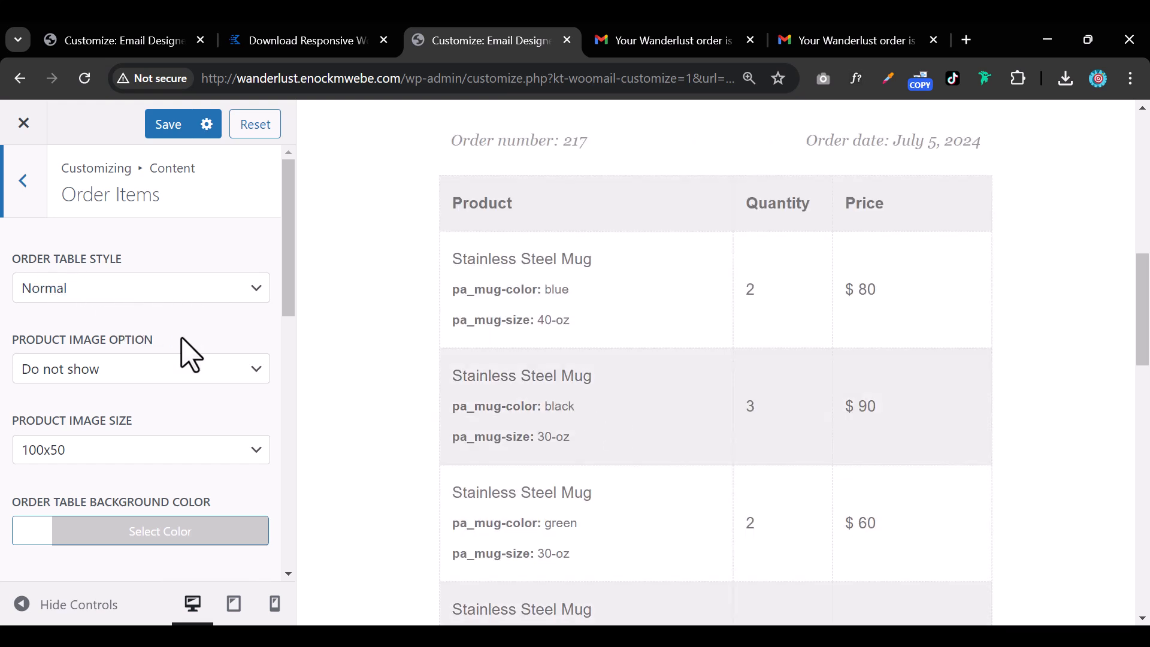
{"action": "scroll", "coordinate": [118, 461], "scroll_direction": "down", "scroll_amount": 5}
{"action": "left_click", "coordinate": [48, 379]}
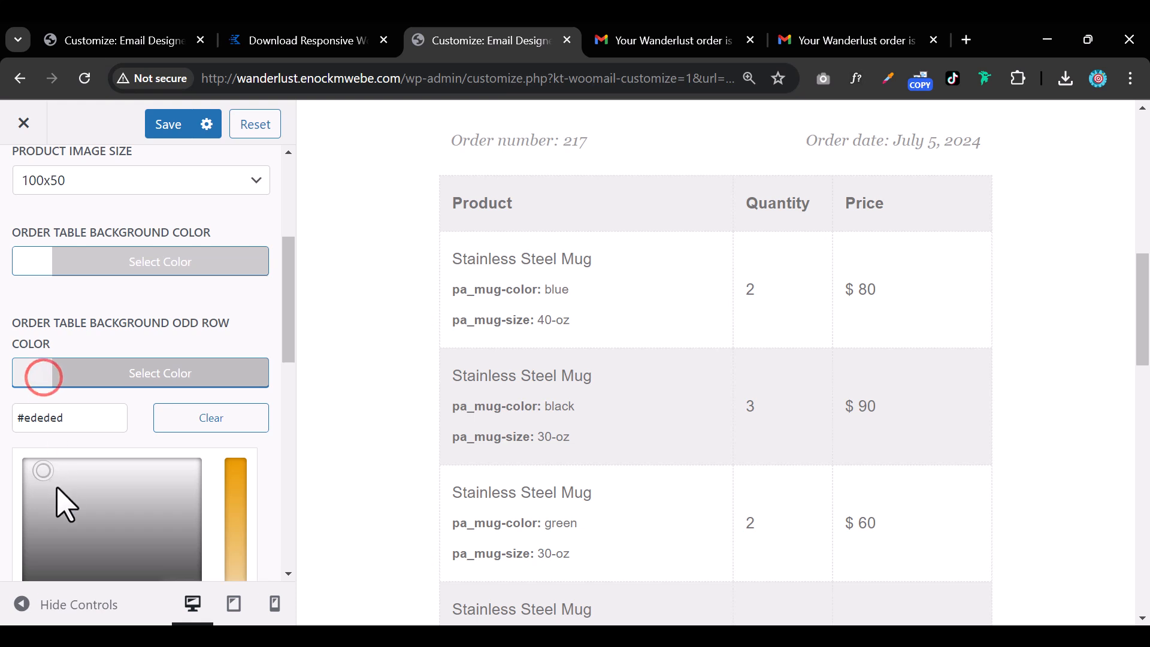
{"action": "left_click_drag", "start_coordinate": [52, 480], "coordinate": [26, 466]}
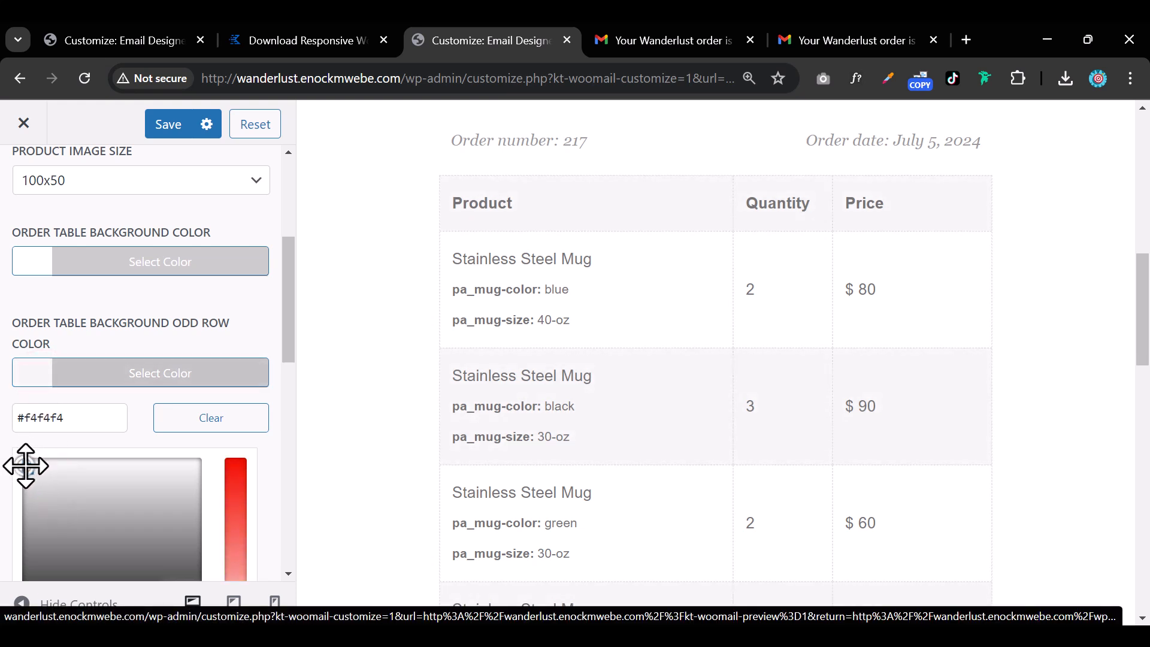
{"action": "left_click", "coordinate": [108, 304]}
{"action": "scroll", "coordinate": [141, 314], "scroll_direction": "up", "scroll_amount": 3}
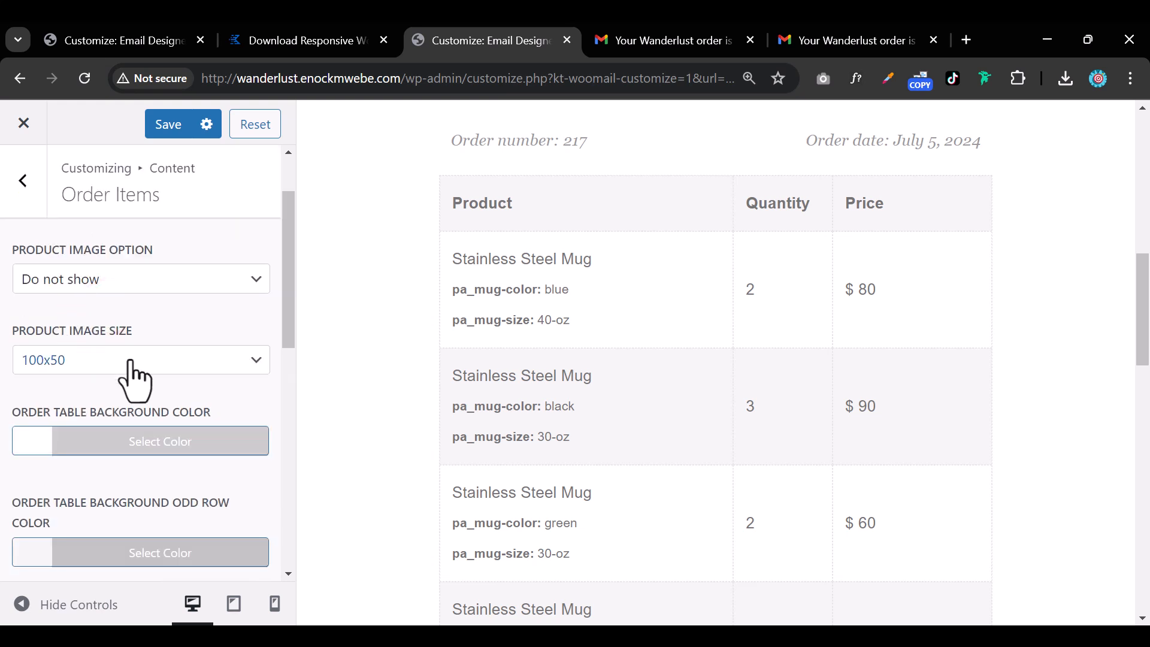
Show 100x50 product images in the order items table, then return to Content settings.
{"action": "left_click", "coordinate": [196, 280]}
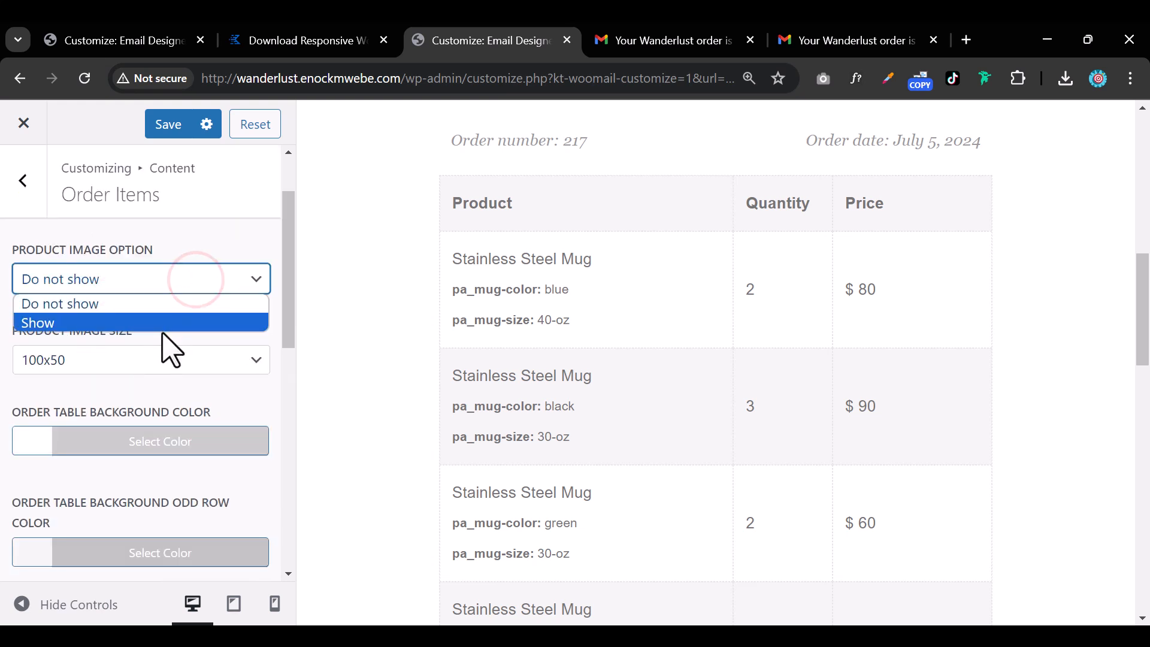
{"action": "left_click", "coordinate": [163, 324]}
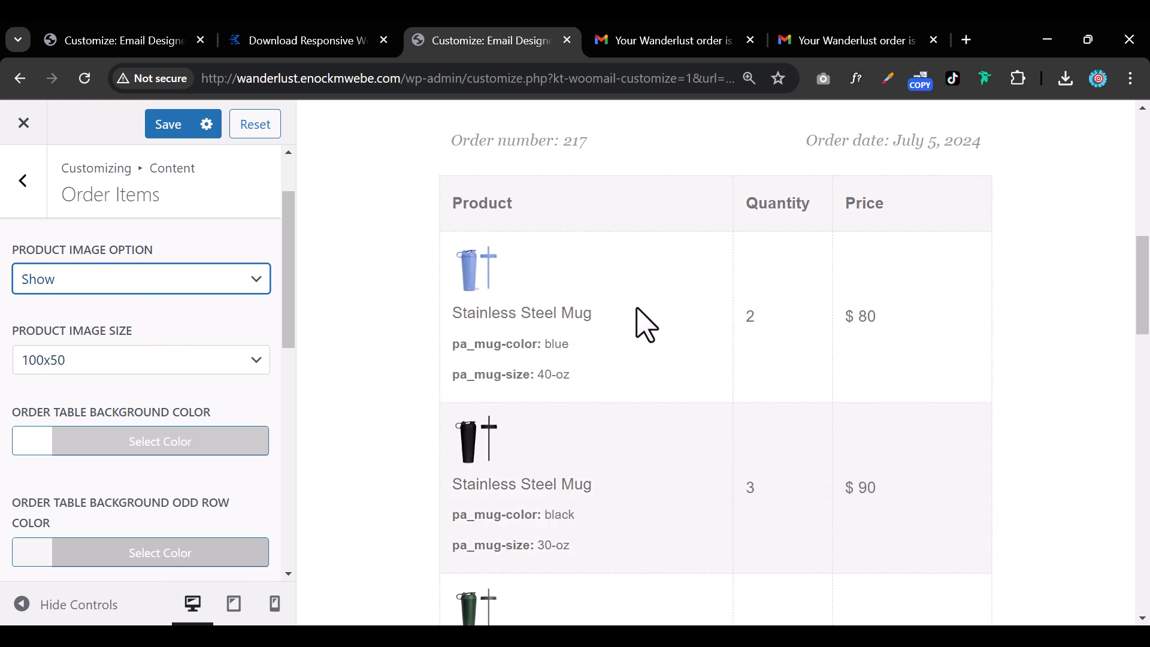
{"action": "scroll", "coordinate": [520, 372], "scroll_direction": "down", "scroll_amount": 3}
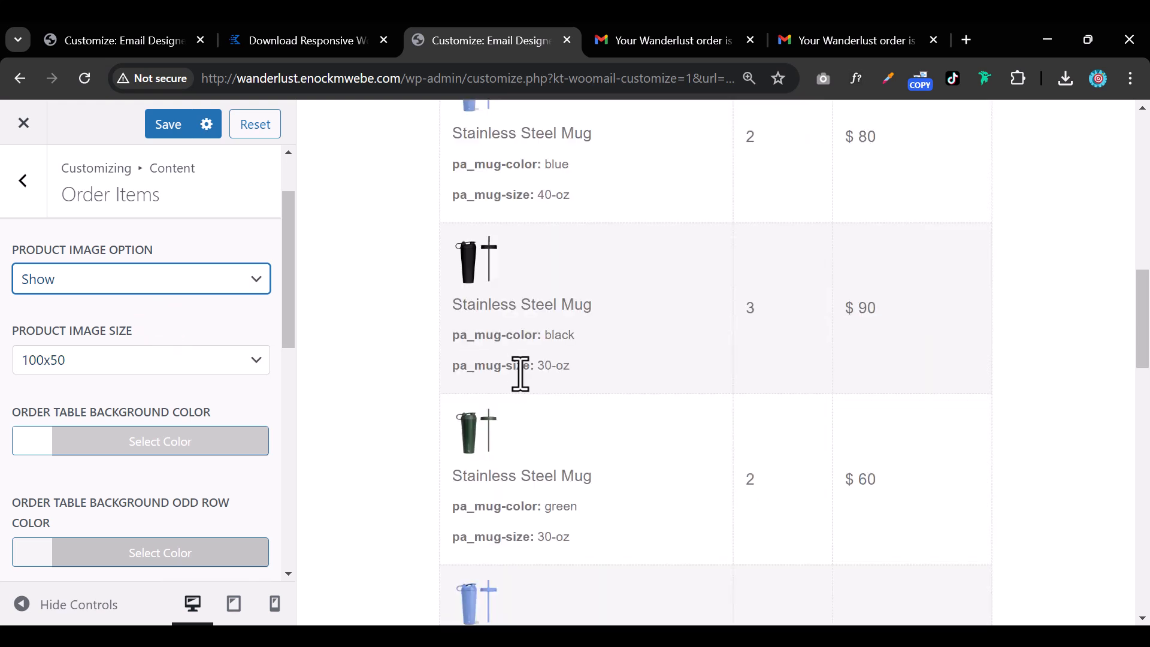
{"action": "scroll", "coordinate": [527, 419], "scroll_direction": "down", "scroll_amount": 15}
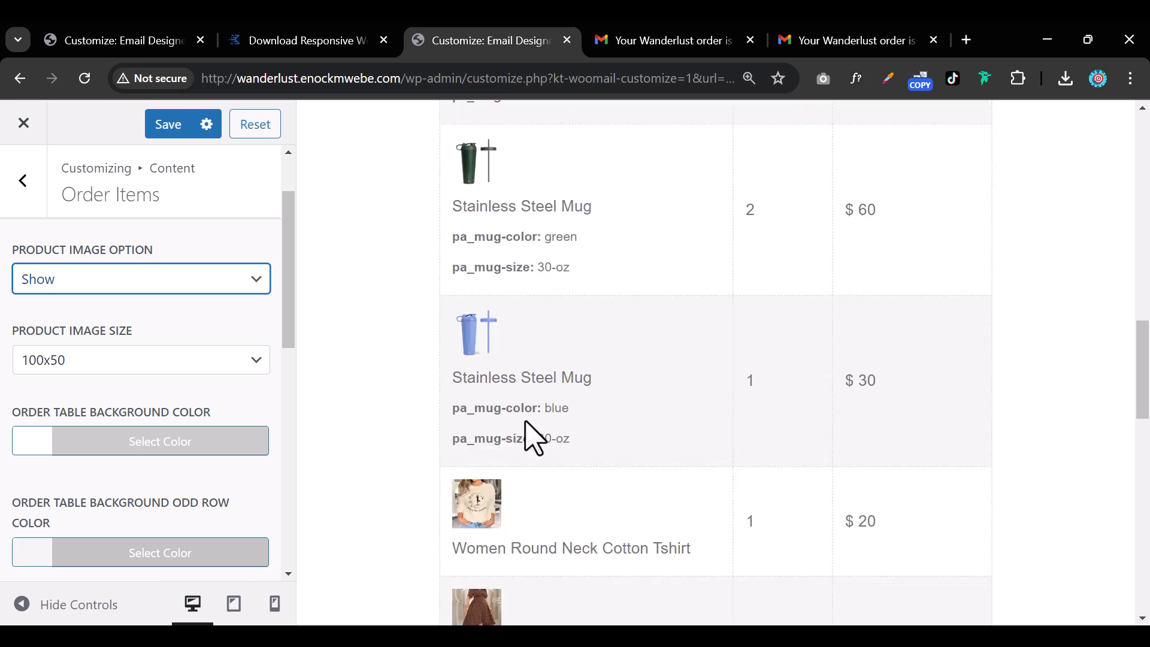
{"action": "scroll", "coordinate": [536, 433], "scroll_direction": "down", "scroll_amount": 4}
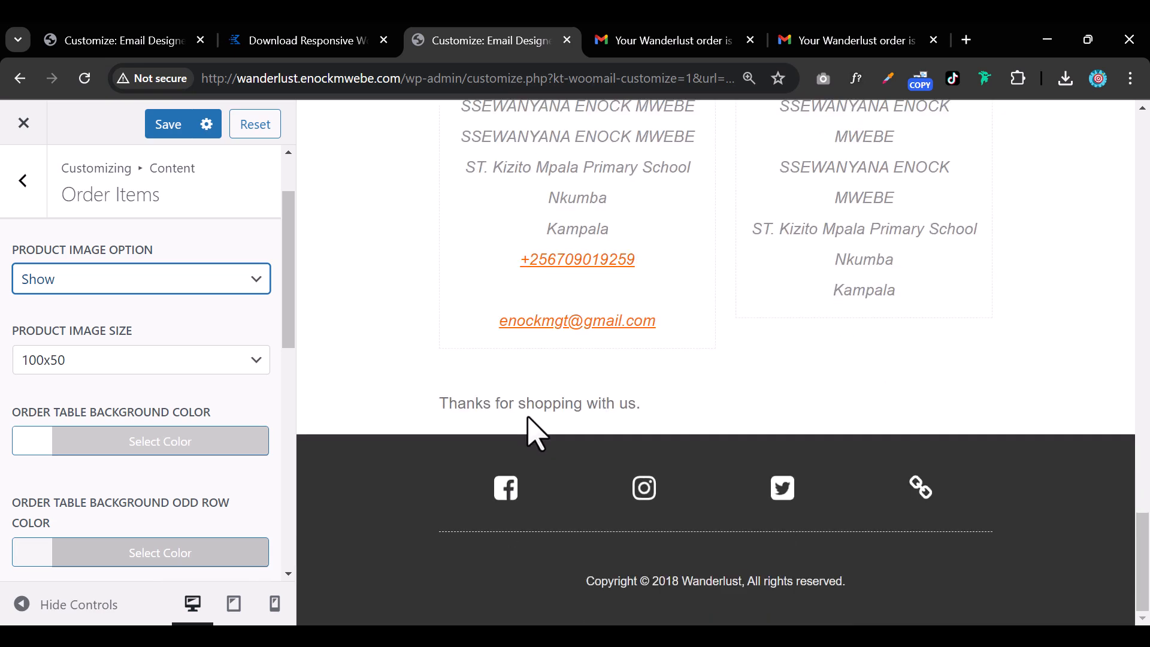
{"action": "scroll", "coordinate": [256, 383], "scroll_direction": "up", "scroll_amount": 2}
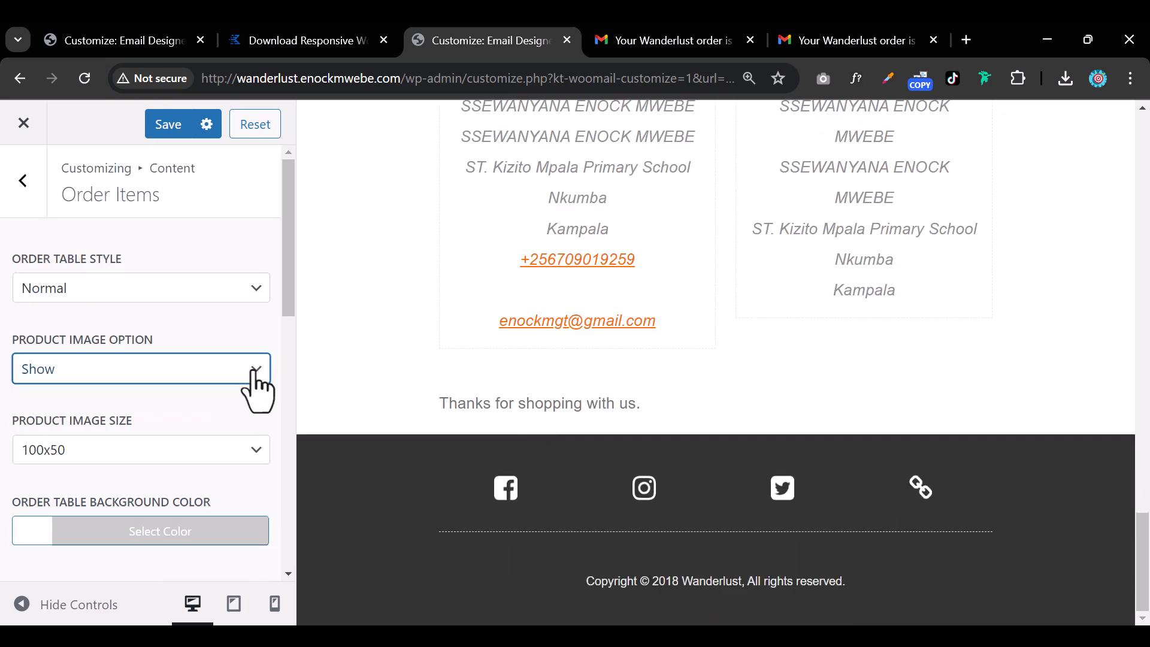
{"action": "left_click", "coordinate": [24, 179]}
Review the Addresses box styling: dashed border, centred layout and text colour.
{"action": "left_click", "coordinate": [150, 425]}
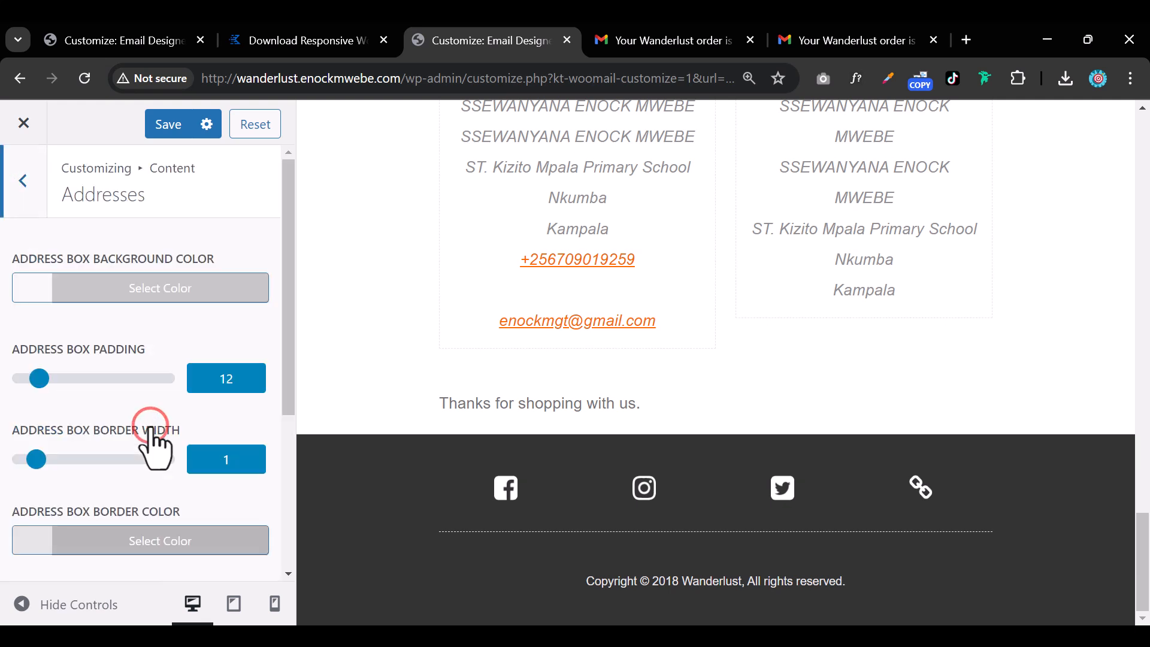
{"action": "scroll", "coordinate": [558, 342], "scroll_direction": "up", "scroll_amount": 3}
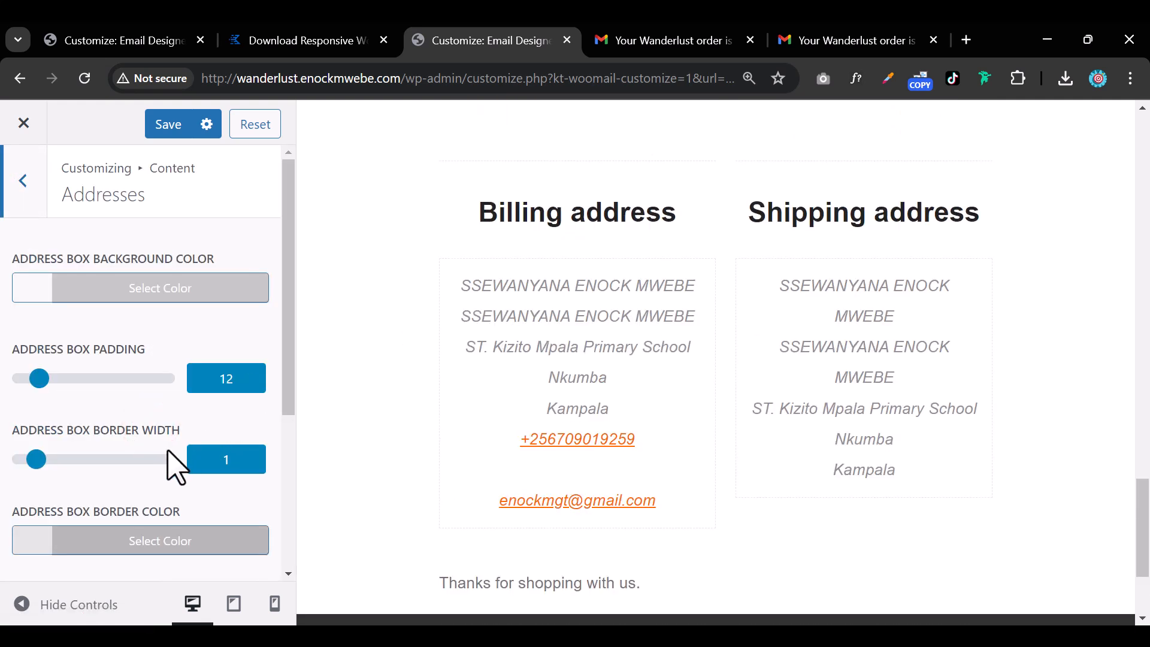
{"action": "scroll", "coordinate": [84, 434], "scroll_direction": "down", "scroll_amount": 3}
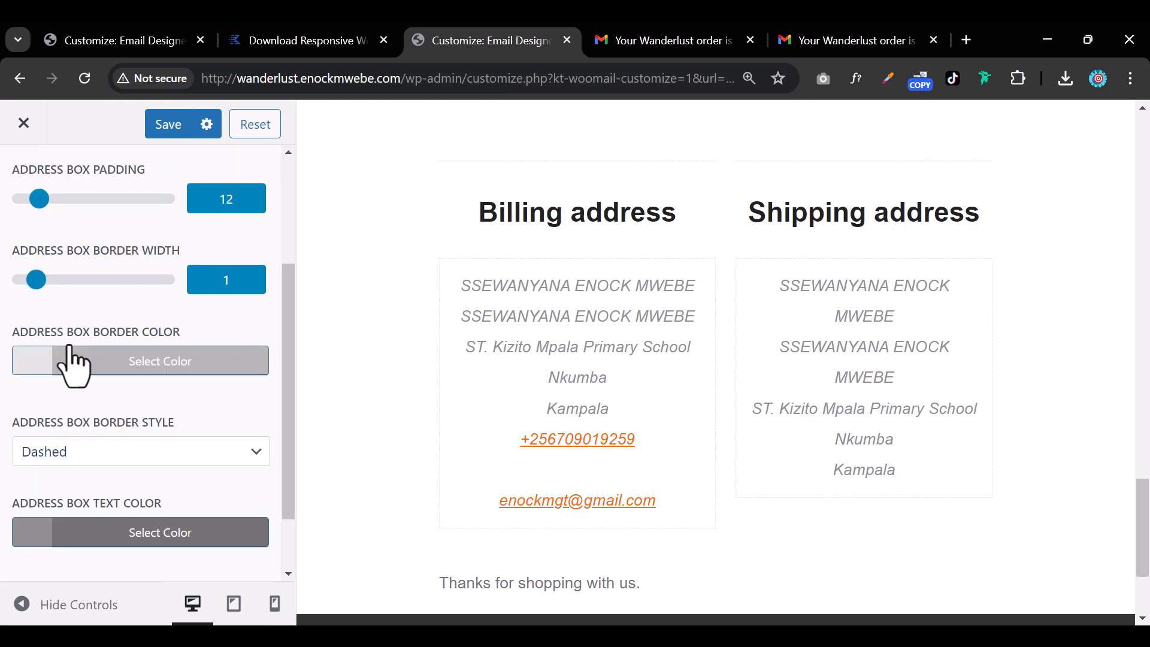
{"action": "scroll", "coordinate": [66, 433], "scroll_direction": "down", "scroll_amount": 1}
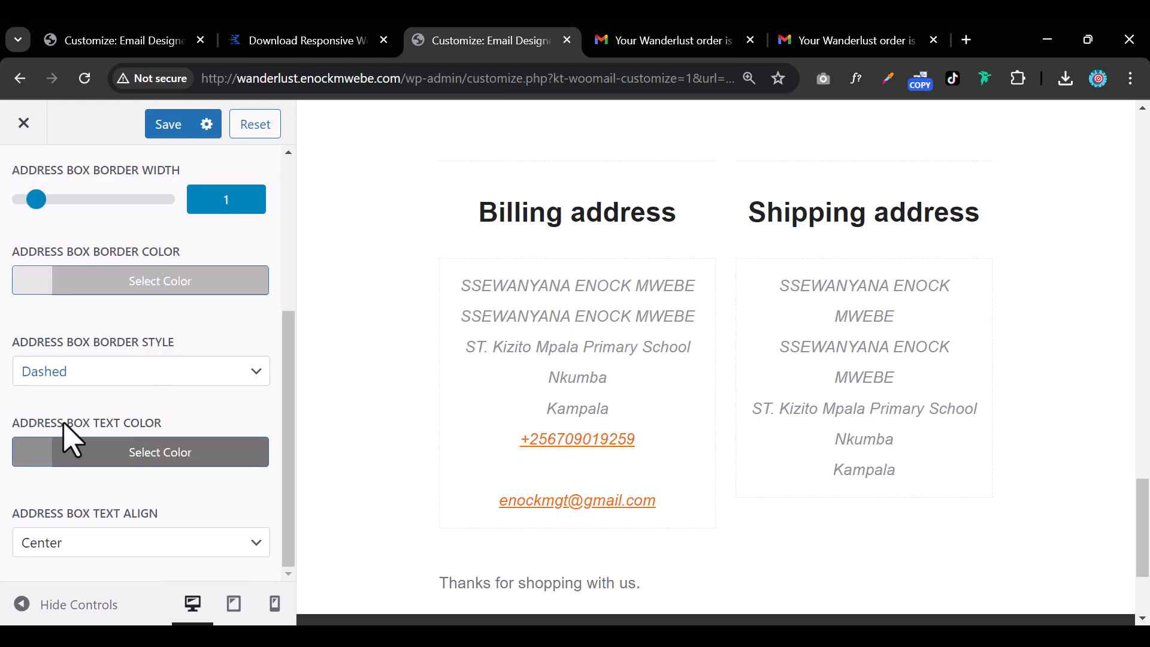
{"action": "left_click", "coordinate": [26, 453]}
{"action": "left_click", "coordinate": [40, 456]}
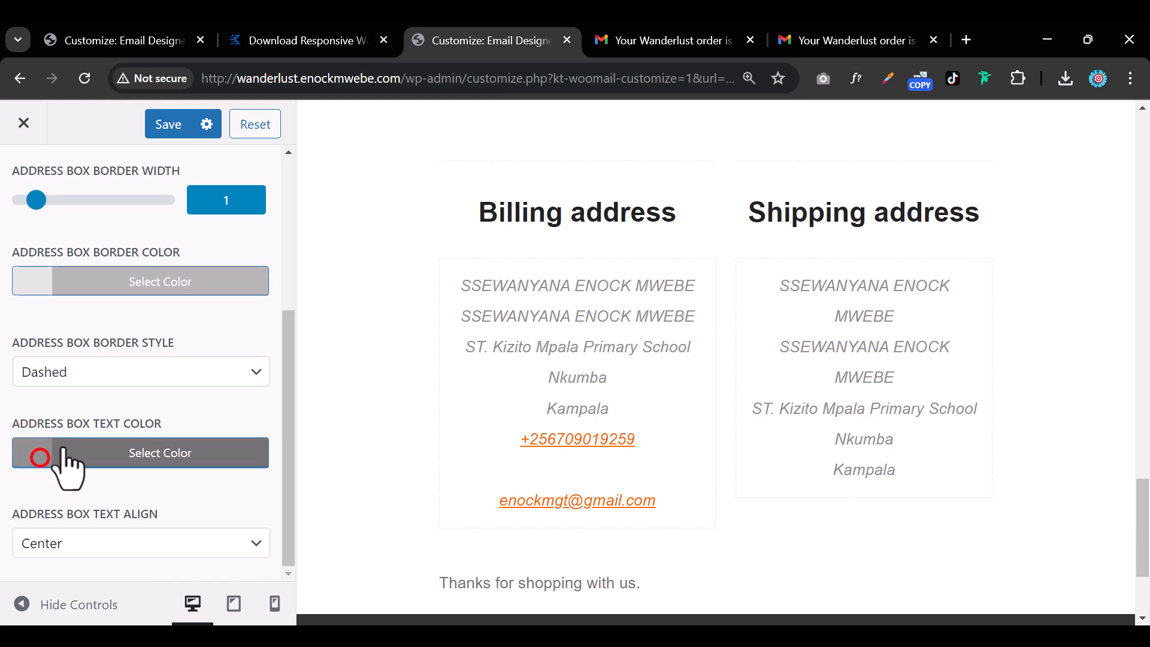
{"action": "scroll", "coordinate": [92, 414], "scroll_direction": "up", "scroll_amount": 5}
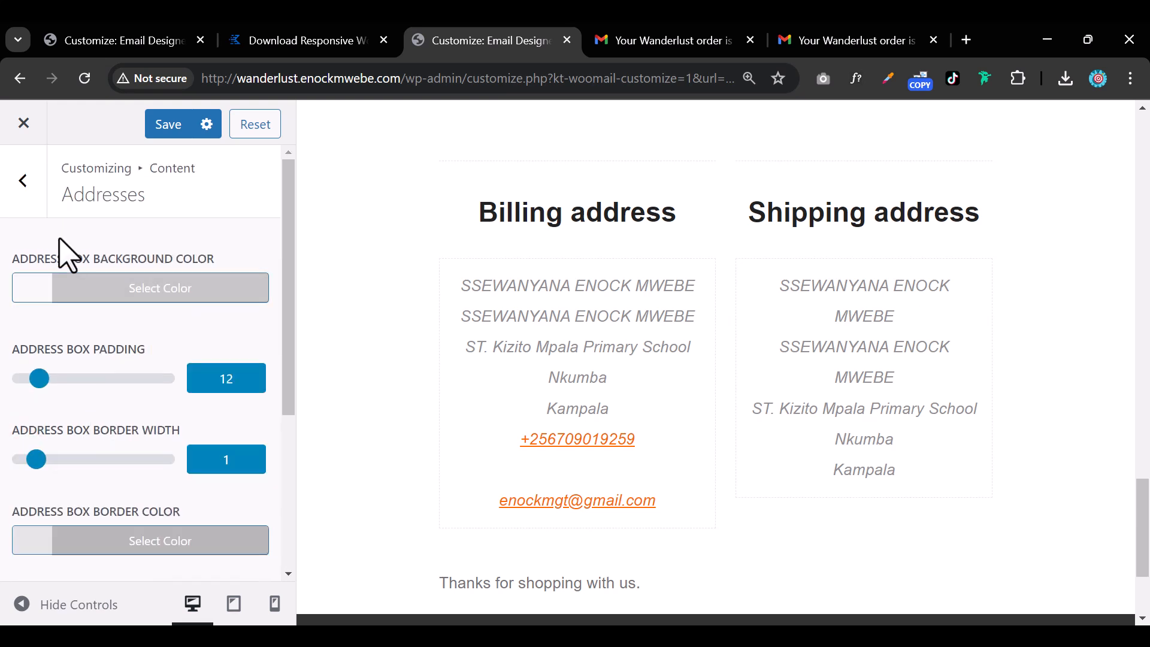
Go back to the main email settings list and open the Footer settings.
{"action": "left_click", "coordinate": [37, 199]}
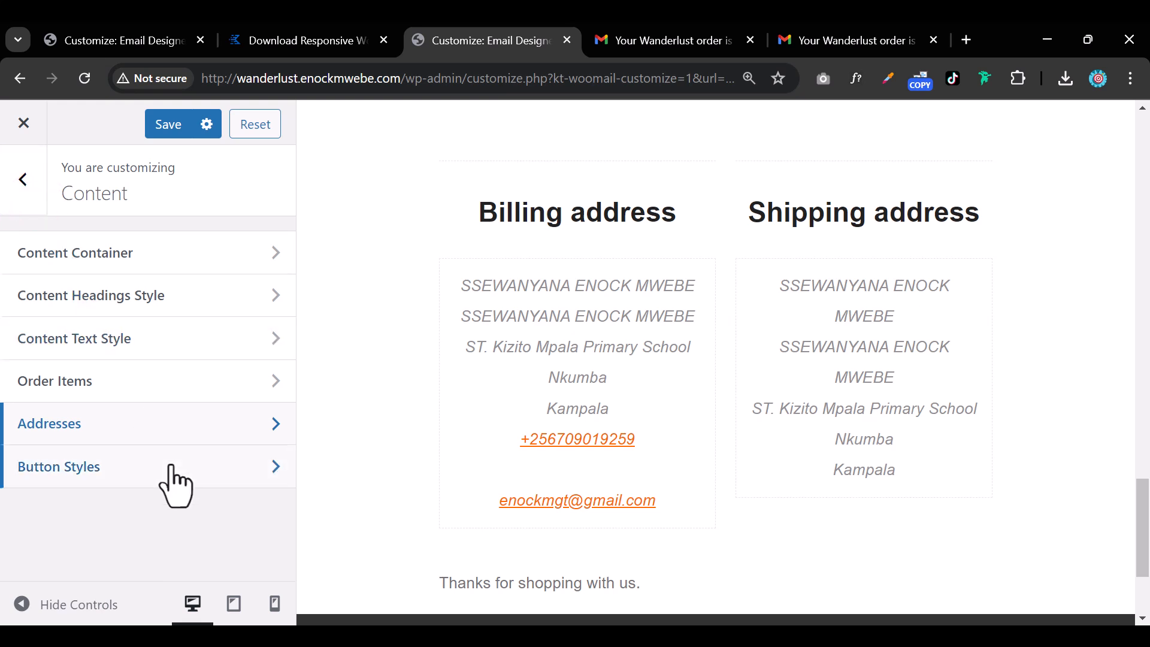
{"action": "left_click", "coordinate": [36, 180]}
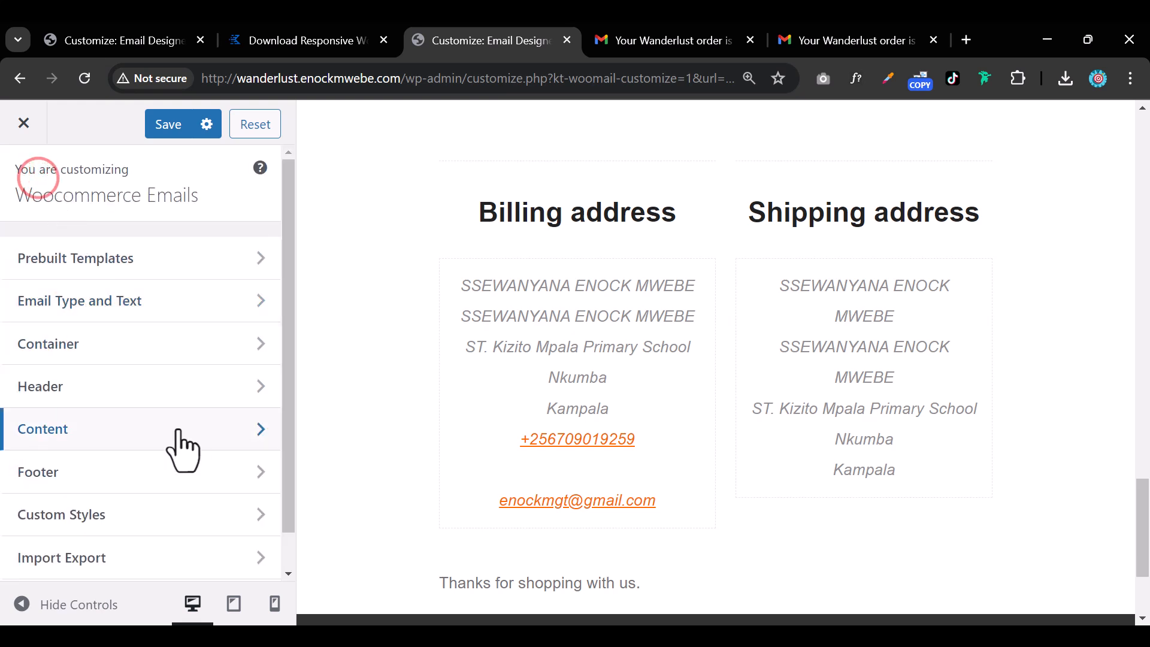
{"action": "scroll", "coordinate": [171, 461], "scroll_direction": "down", "scroll_amount": 1}
{"action": "left_click", "coordinate": [151, 432]}
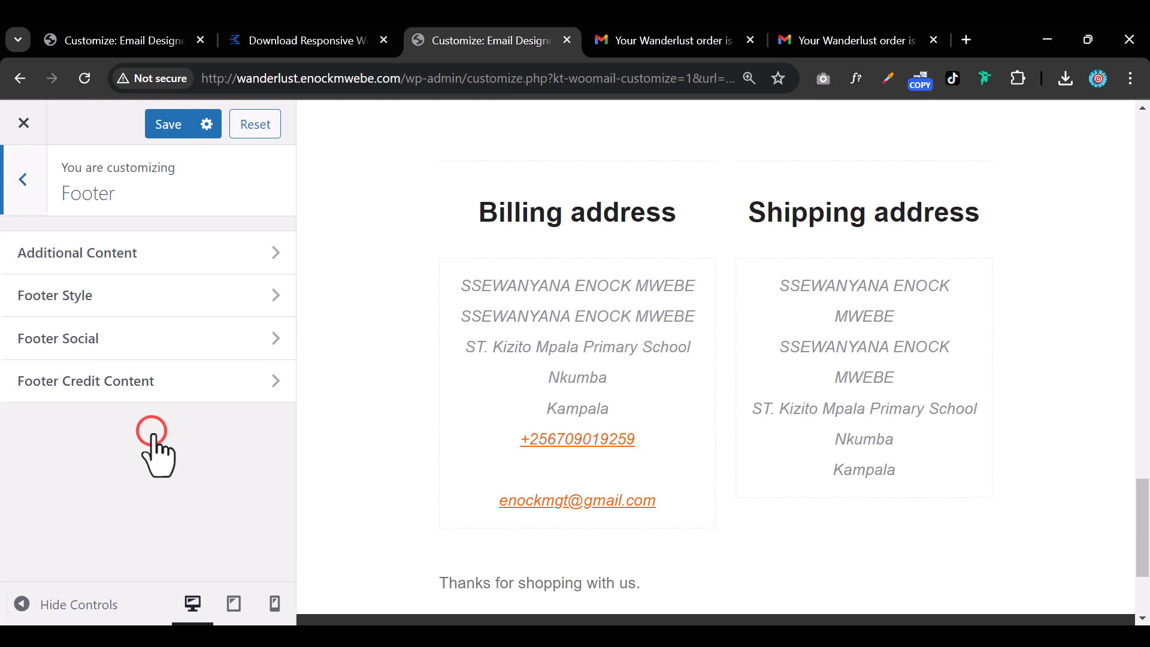
{"action": "scroll", "coordinate": [470, 394], "scroll_direction": "down", "scroll_amount": 3}
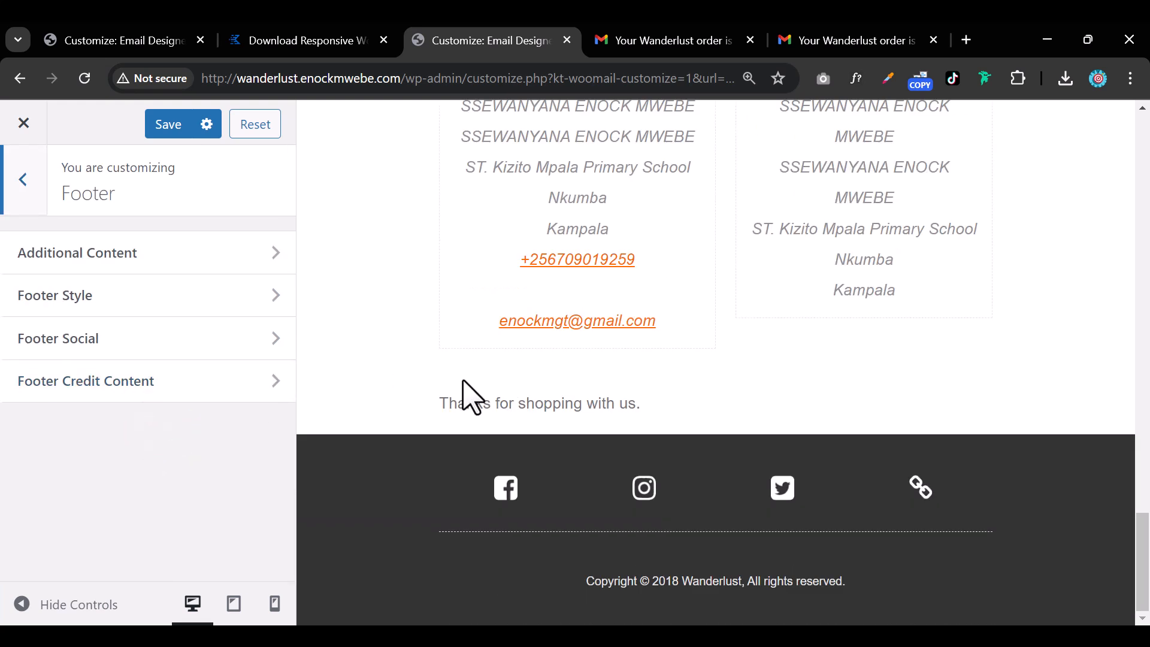
Open the Footer Social settings and check the Facebook link entry.
{"action": "scroll", "coordinate": [466, 387], "scroll_direction": "up", "scroll_amount": 10}
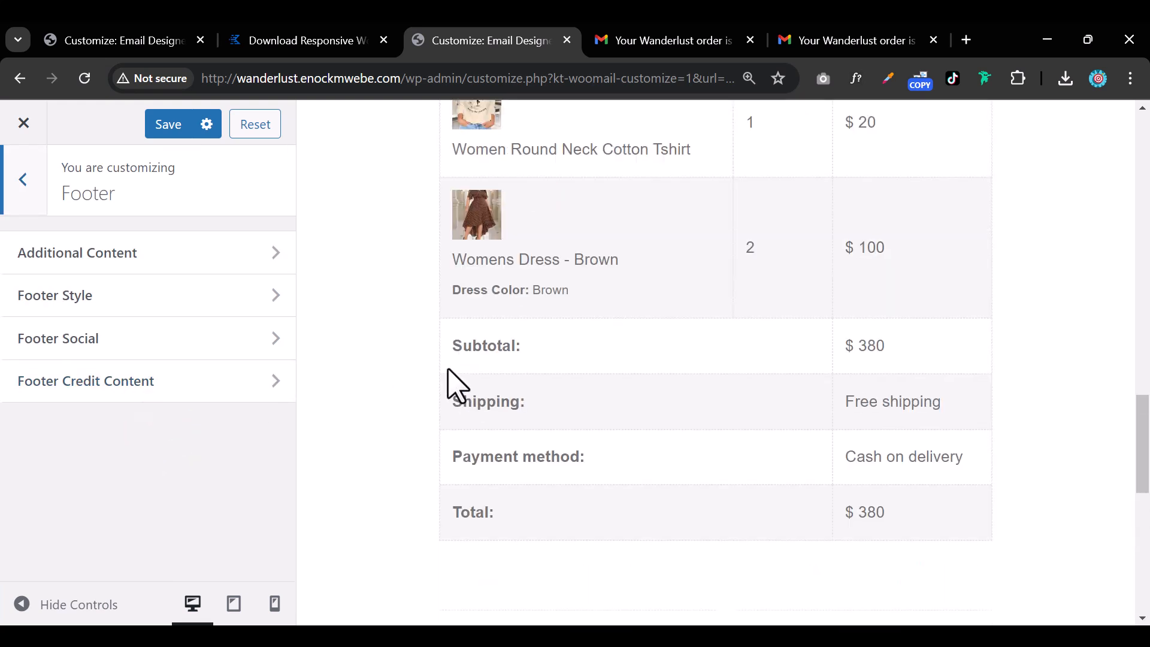
{"action": "left_click", "coordinate": [170, 335]}
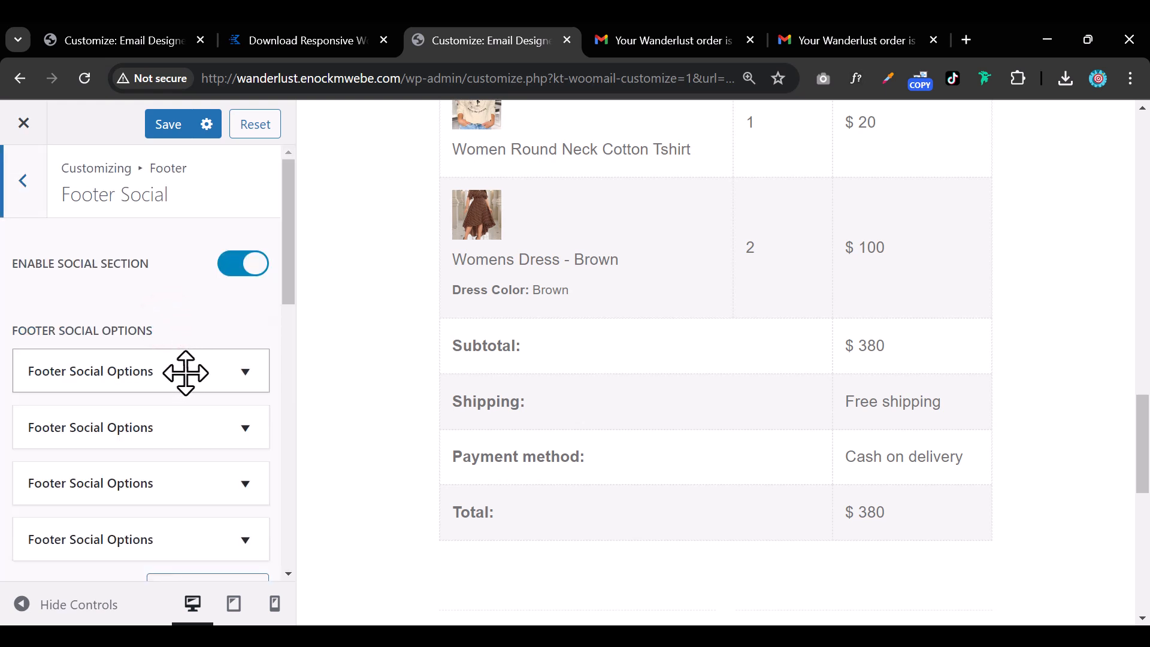
{"action": "scroll", "coordinate": [393, 385], "scroll_direction": "down", "scroll_amount": 8}
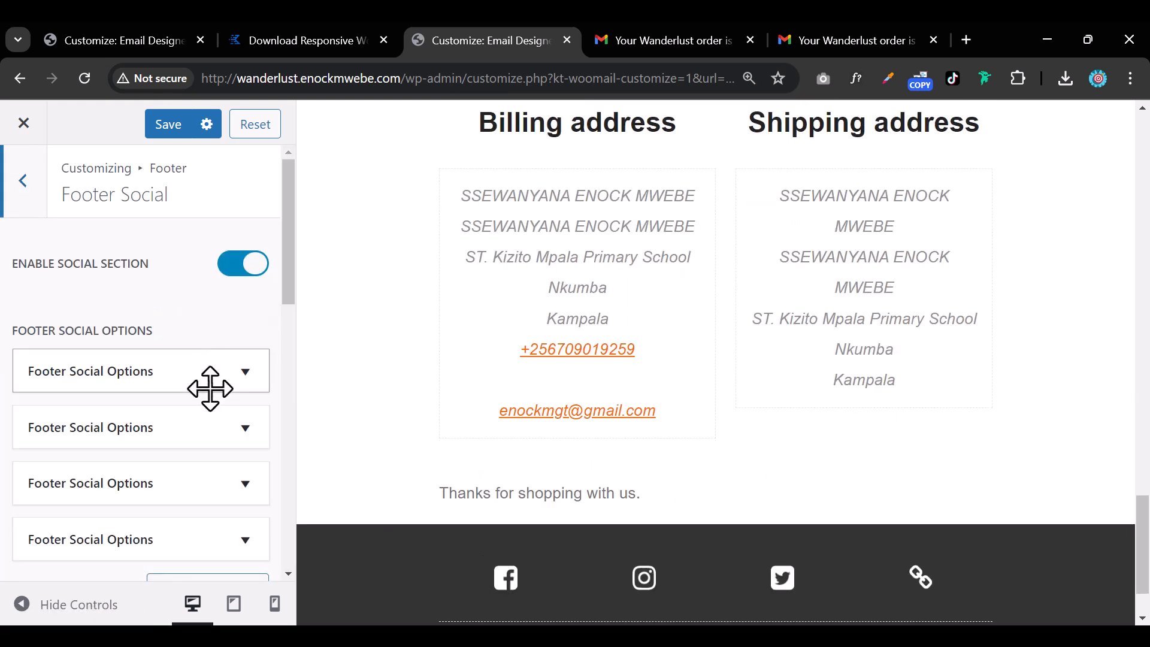
{"action": "left_click", "coordinate": [210, 388]}
{"action": "scroll", "coordinate": [146, 486], "scroll_direction": "down", "scroll_amount": 3}
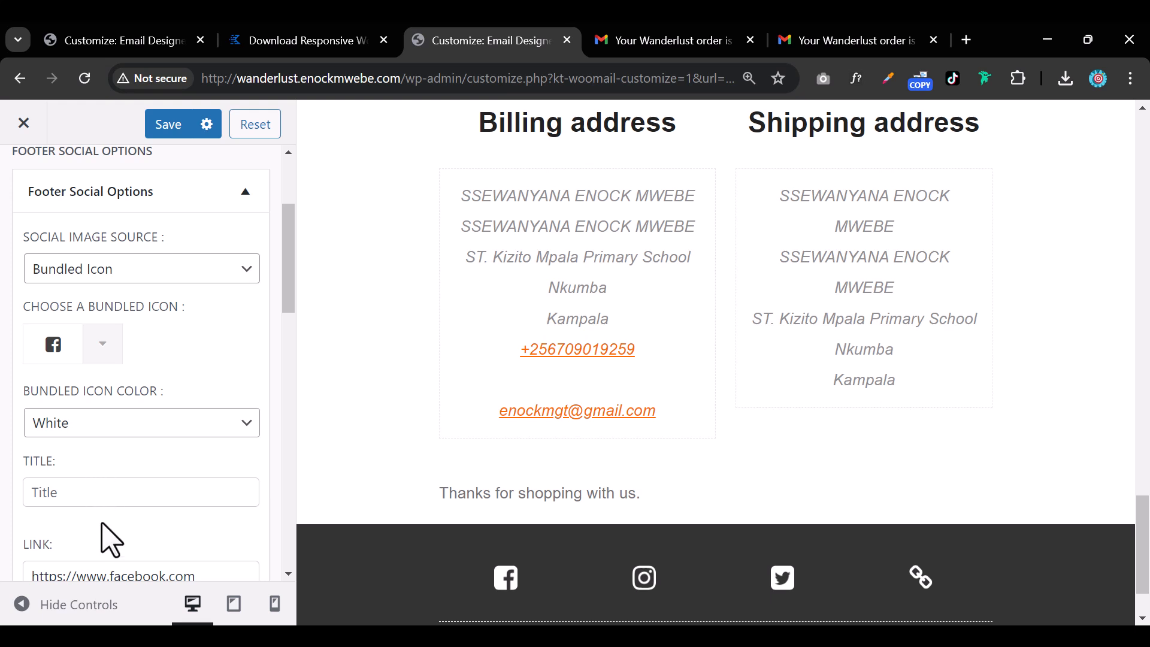
{"action": "scroll", "coordinate": [111, 540], "scroll_direction": "down", "scroll_amount": 3}
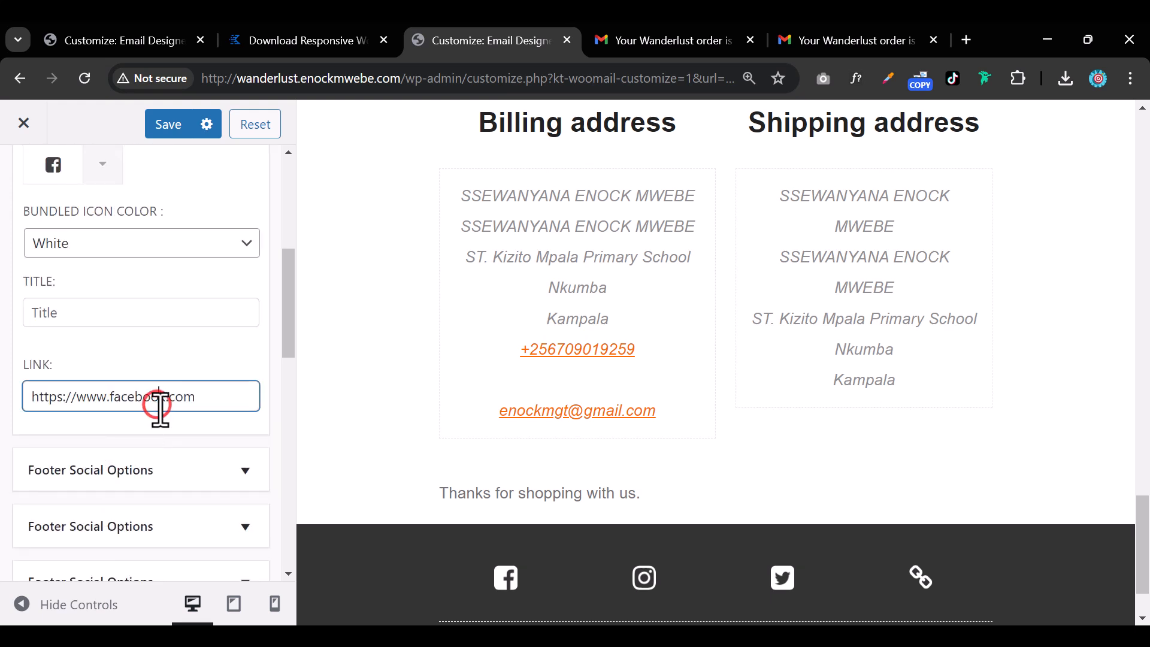
{"action": "scroll", "coordinate": [157, 407], "scroll_direction": "down", "scroll_amount": 2}
Check the Instagram link entry, then return to the main email settings list.
{"action": "left_click", "coordinate": [175, 395]}
{"action": "scroll", "coordinate": [171, 449], "scroll_direction": "down", "scroll_amount": 3}
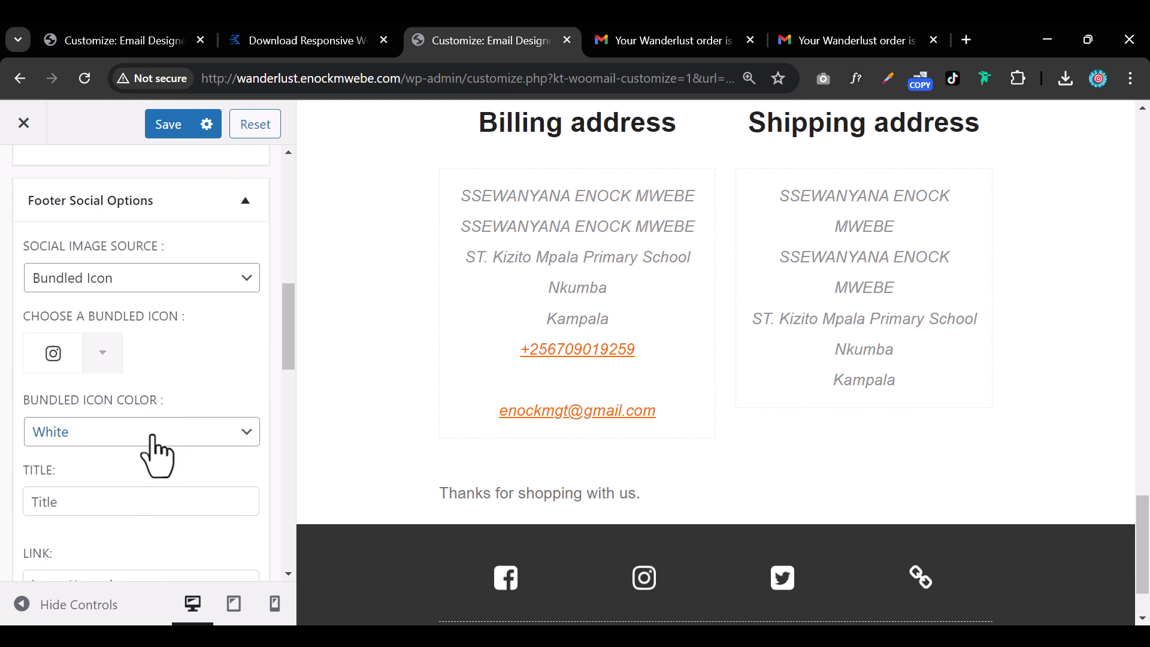
{"action": "scroll", "coordinate": [149, 502], "scroll_direction": "down", "scroll_amount": 3}
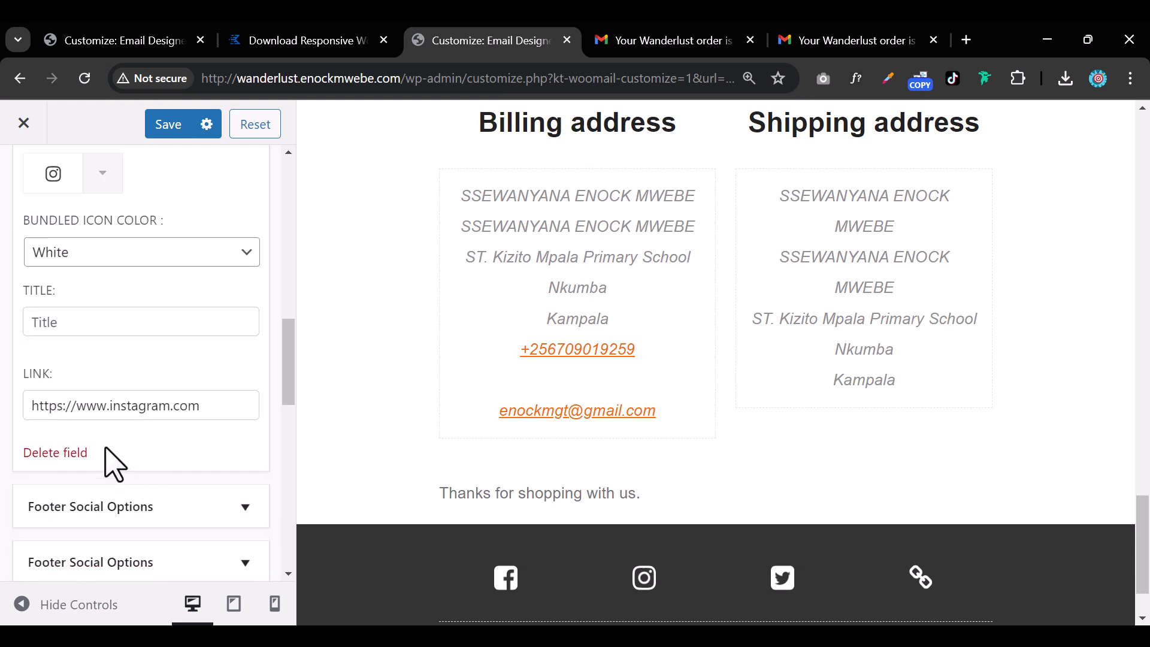
{"action": "scroll", "coordinate": [111, 458], "scroll_direction": "up", "scroll_amount": 5}
{"action": "left_click", "coordinate": [23, 183]}
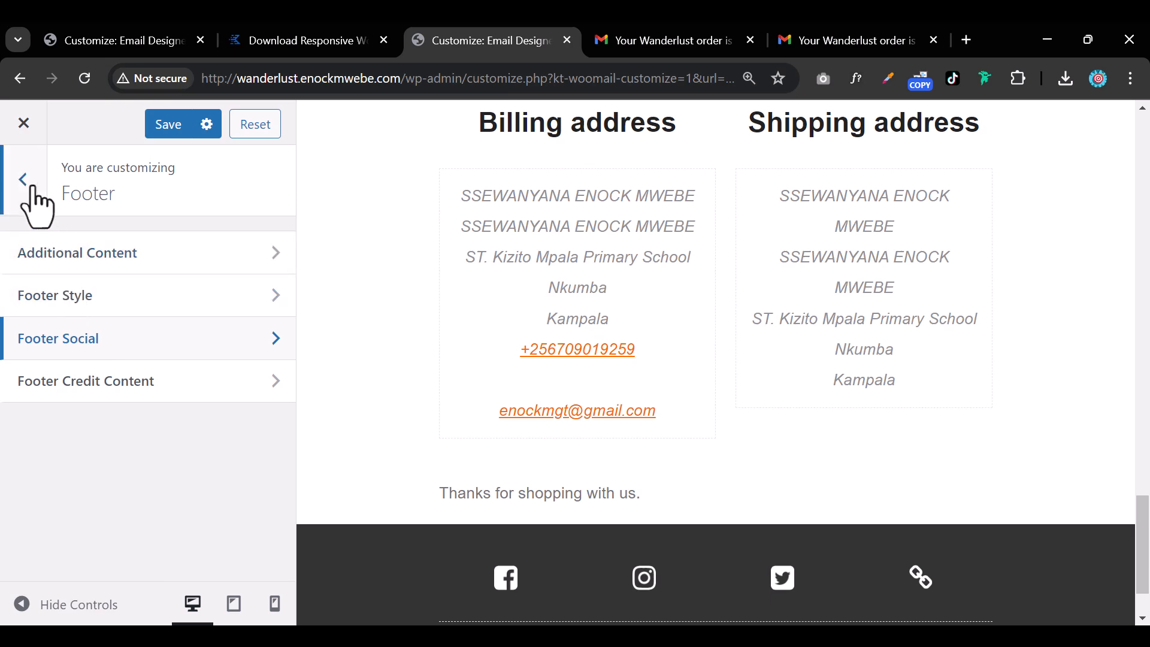
{"action": "left_click", "coordinate": [31, 184]}
{"action": "scroll", "coordinate": [539, 377], "scroll_direction": "up", "scroll_amount": 15}
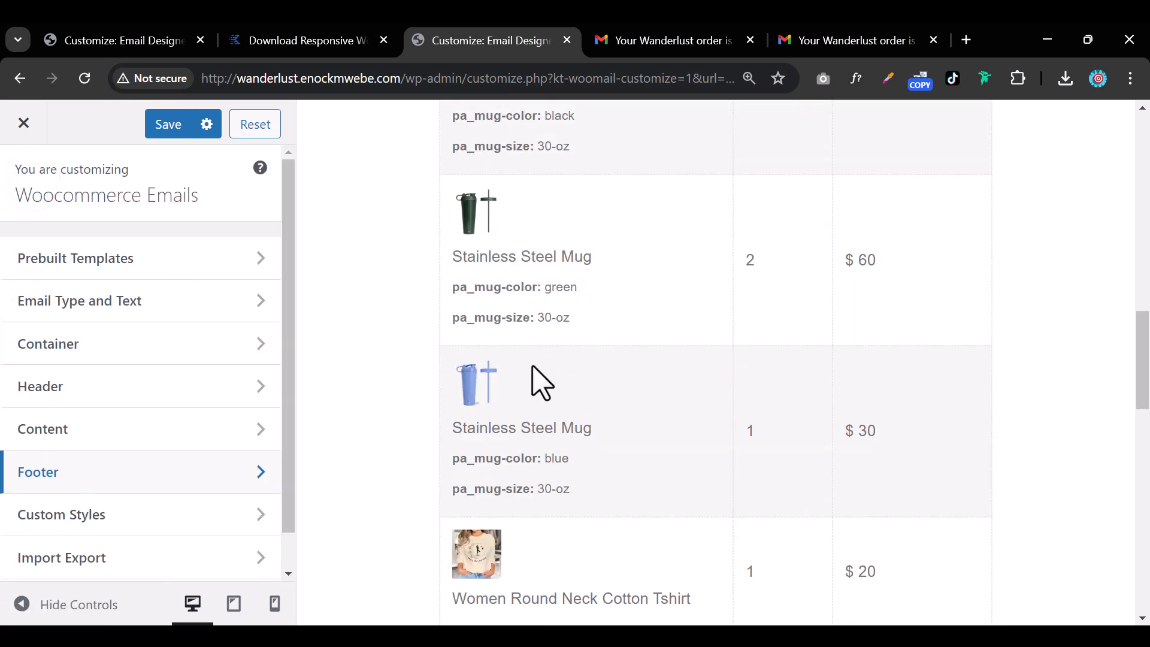
Open the Send Preview Email options and enter the Gmail recipient address.
{"action": "scroll", "coordinate": [542, 383], "scroll_direction": "up", "scroll_amount": 10}
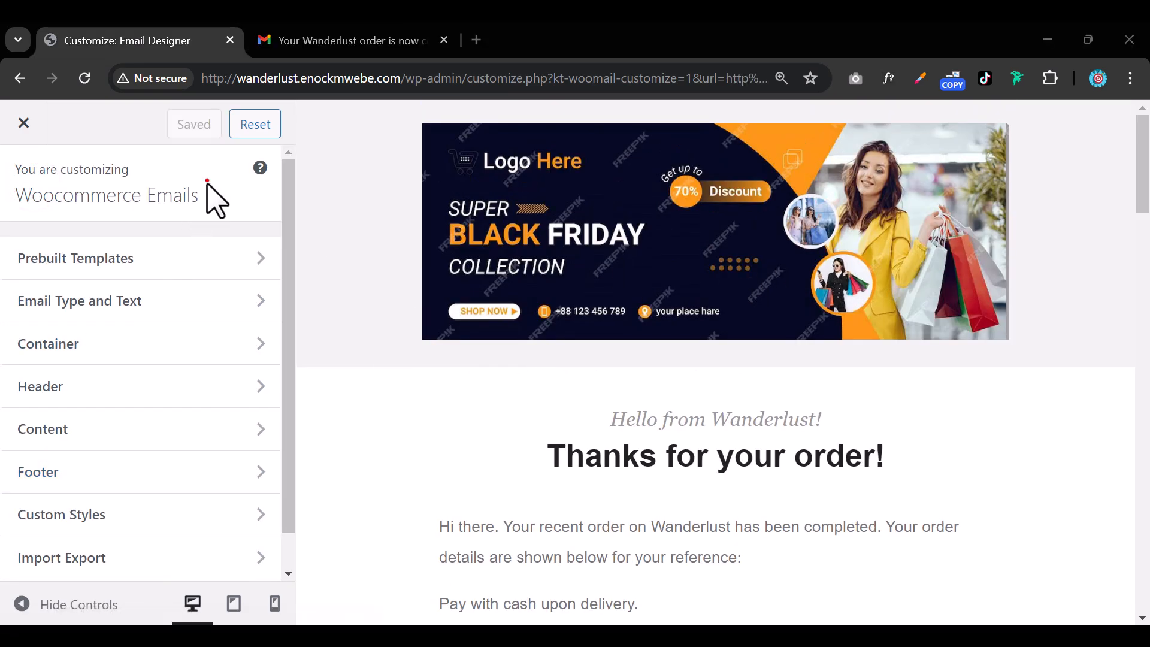
{"action": "left_click", "coordinate": [186, 124]}
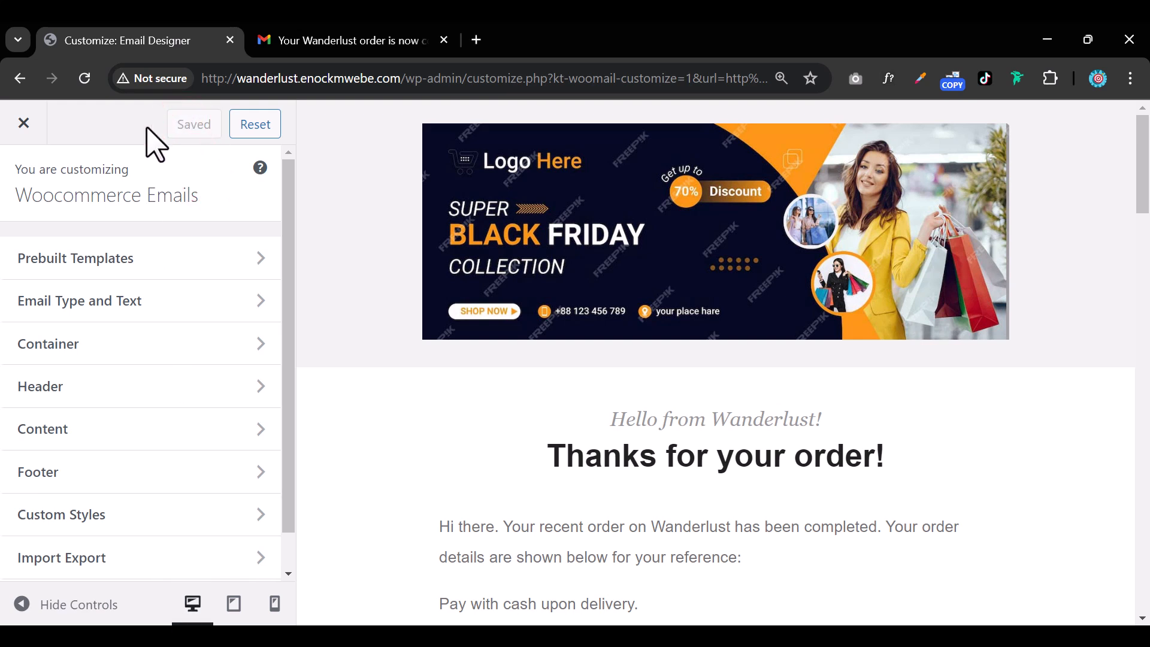
{"action": "scroll", "coordinate": [144, 397], "scroll_direction": "down", "scroll_amount": 1}
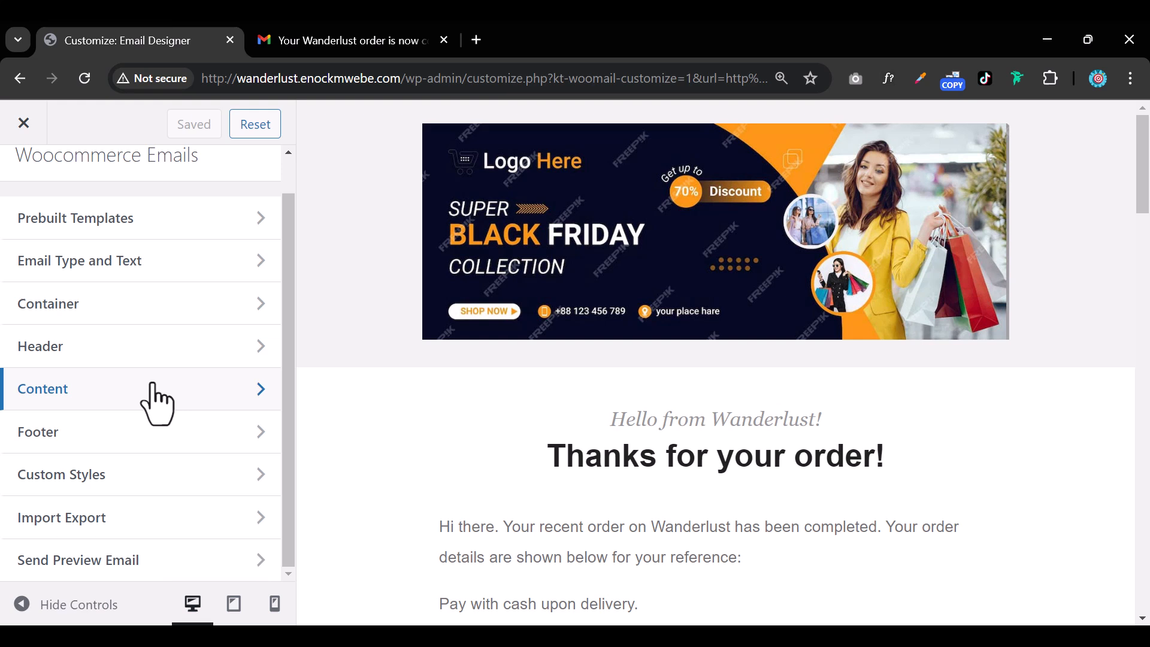
{"action": "left_click", "coordinate": [122, 570]}
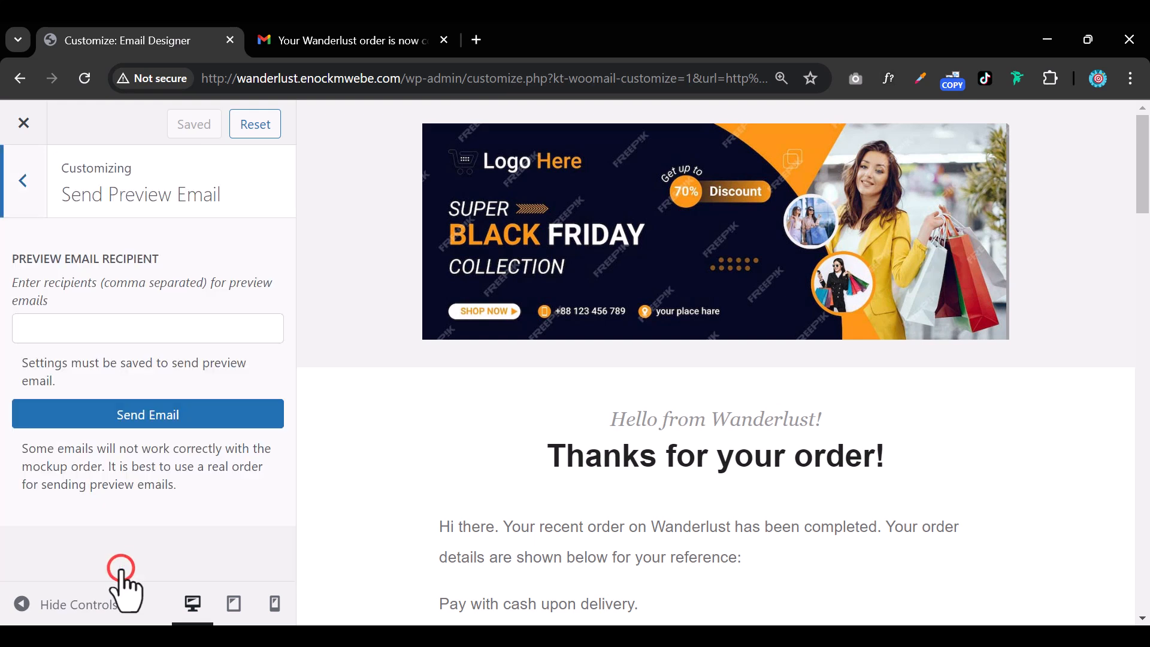
{"action": "left_click", "coordinate": [87, 341]}
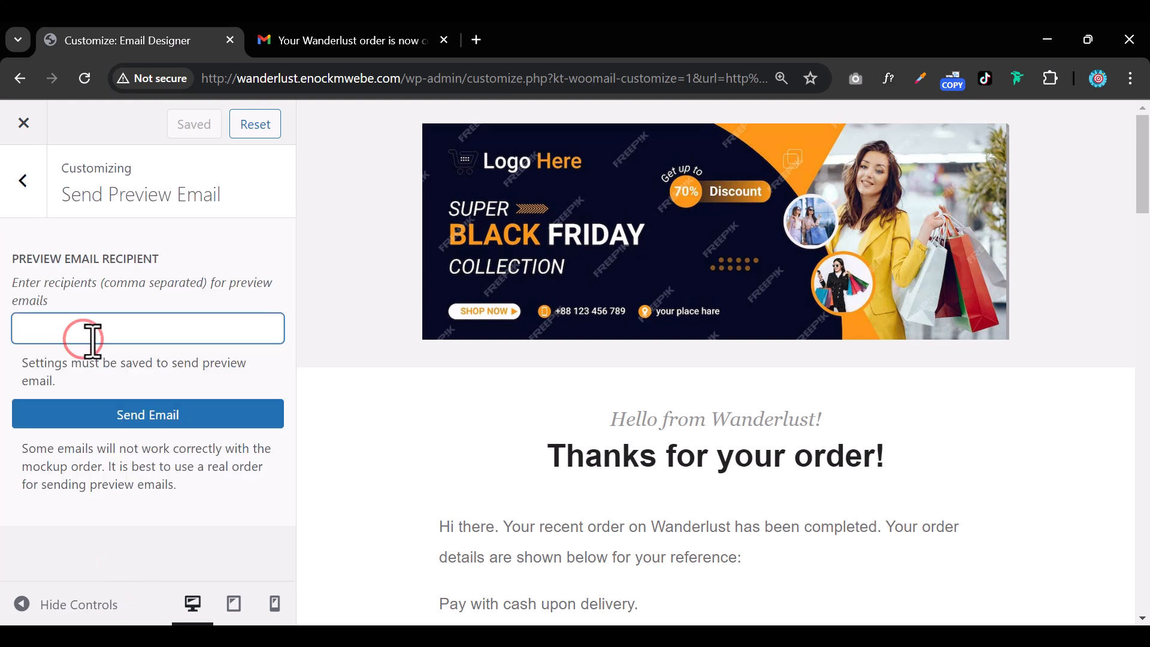
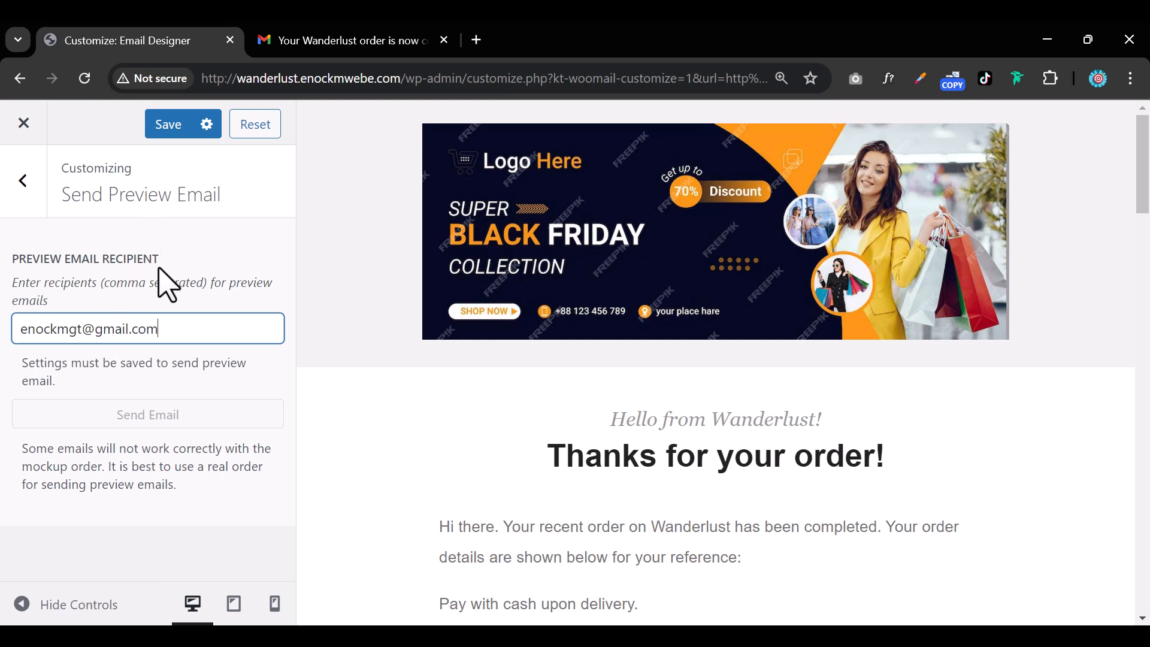
Save the design, send and confirm the preview email, then view it in Gmail.
{"action": "left_click", "coordinate": [169, 127]}
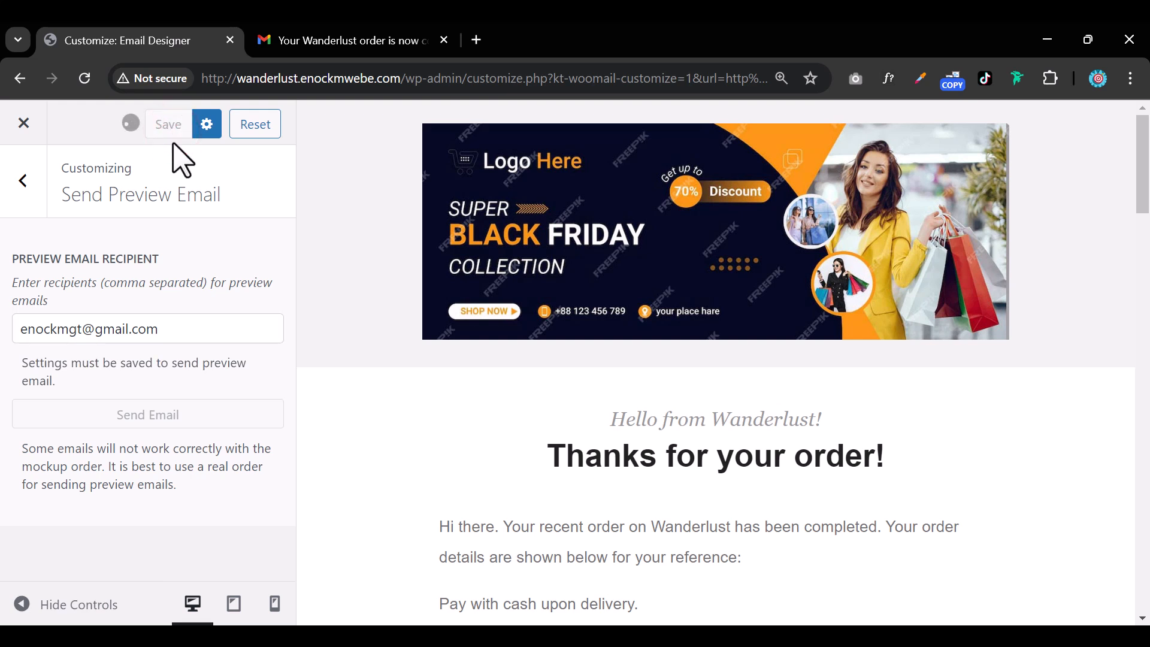
{"action": "left_click", "coordinate": [129, 414]}
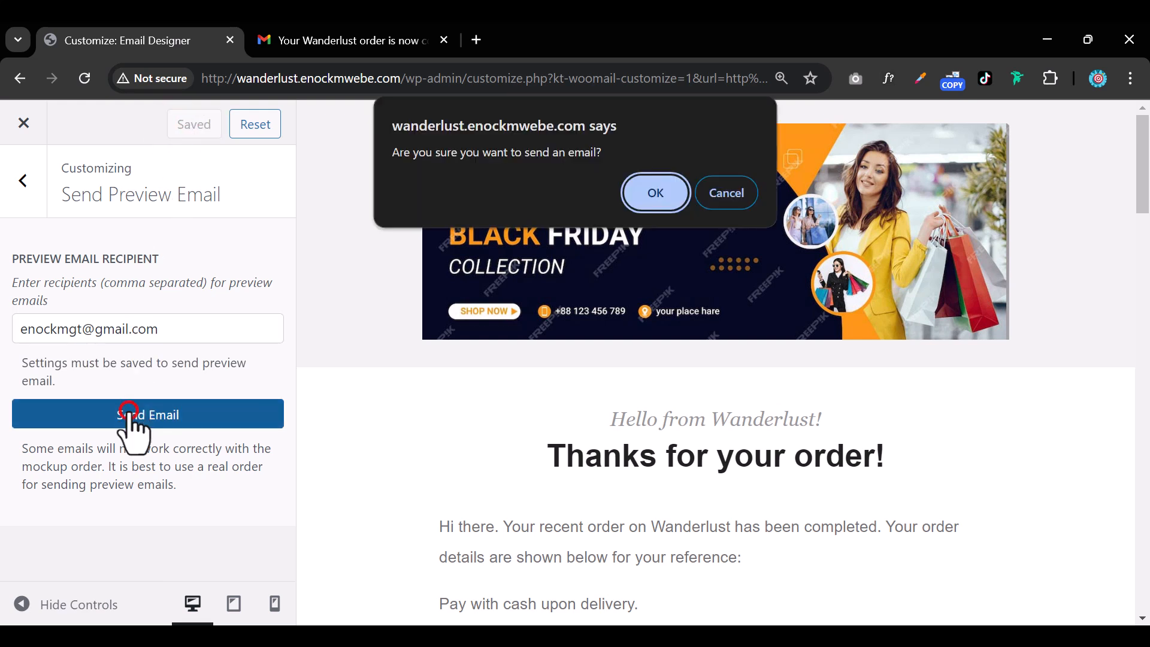
{"action": "left_click", "coordinate": [643, 191]}
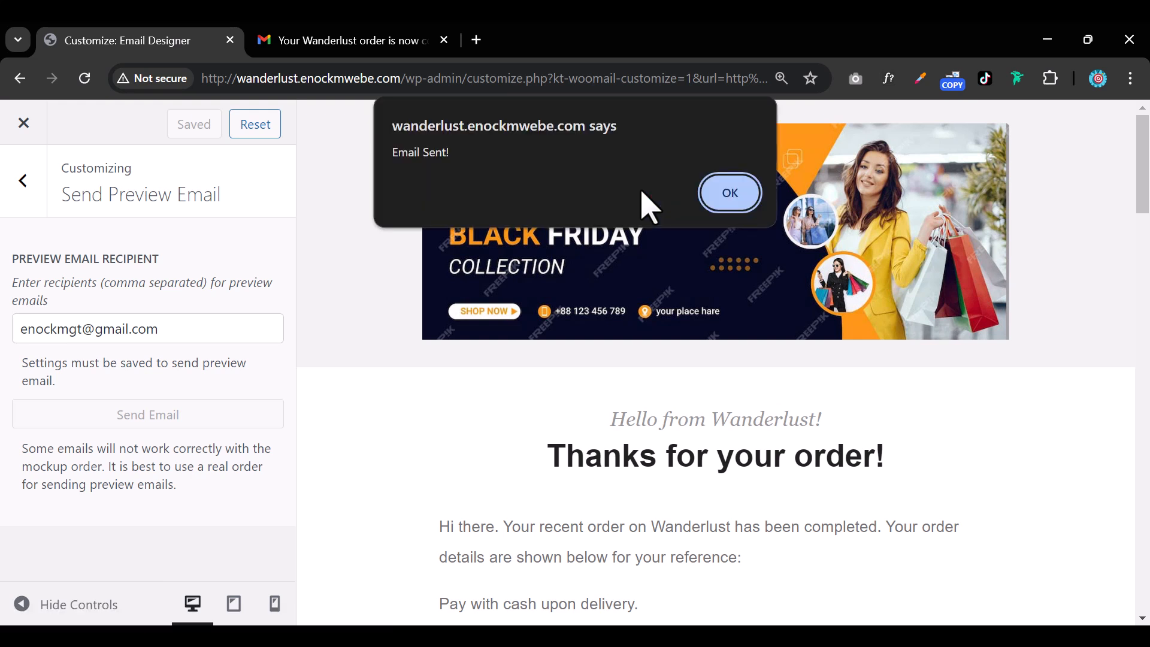
{"action": "left_click", "coordinate": [727, 198]}
{"action": "key", "text": "ctrl+Tab"}
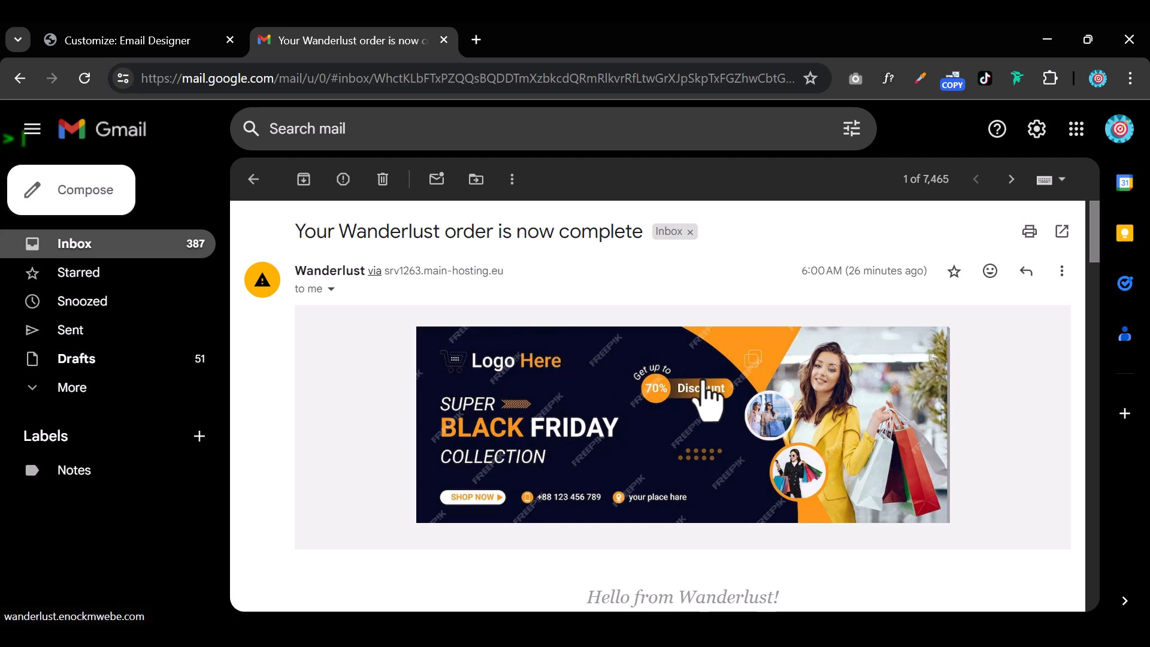
{"action": "scroll", "coordinate": [782, 437], "scroll_direction": "down", "scroll_amount": 1}
{"action": "scroll", "coordinate": [782, 384], "scroll_direction": "down", "scroll_amount": 2}
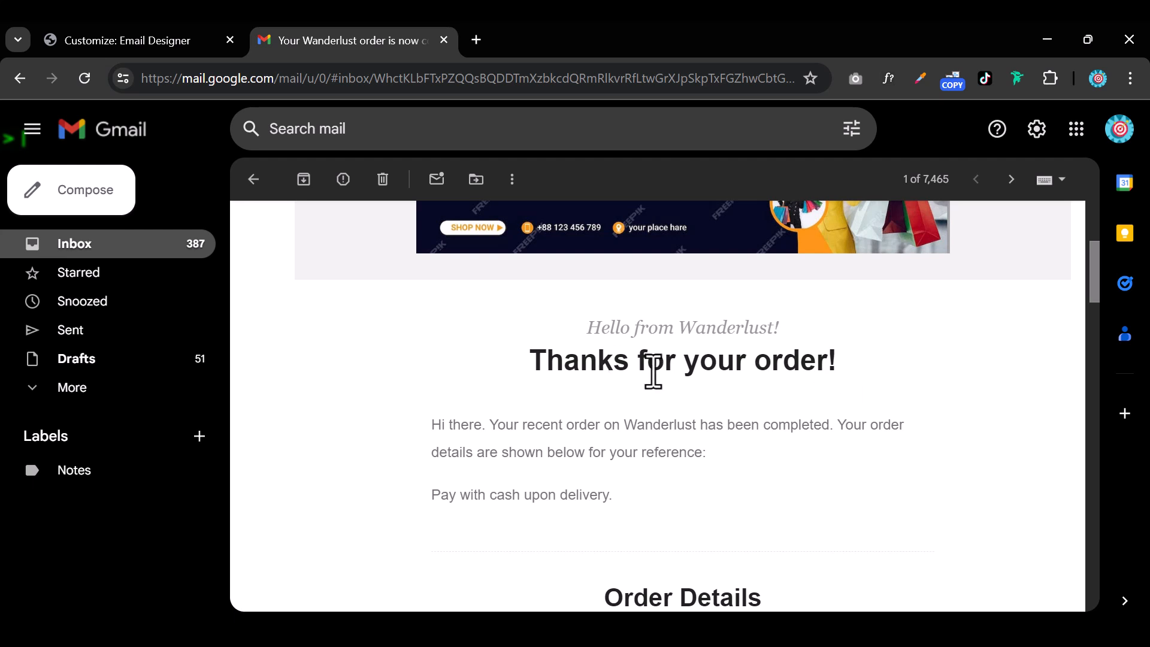
{"action": "scroll", "coordinate": [716, 389], "scroll_direction": "down", "scroll_amount": 3}
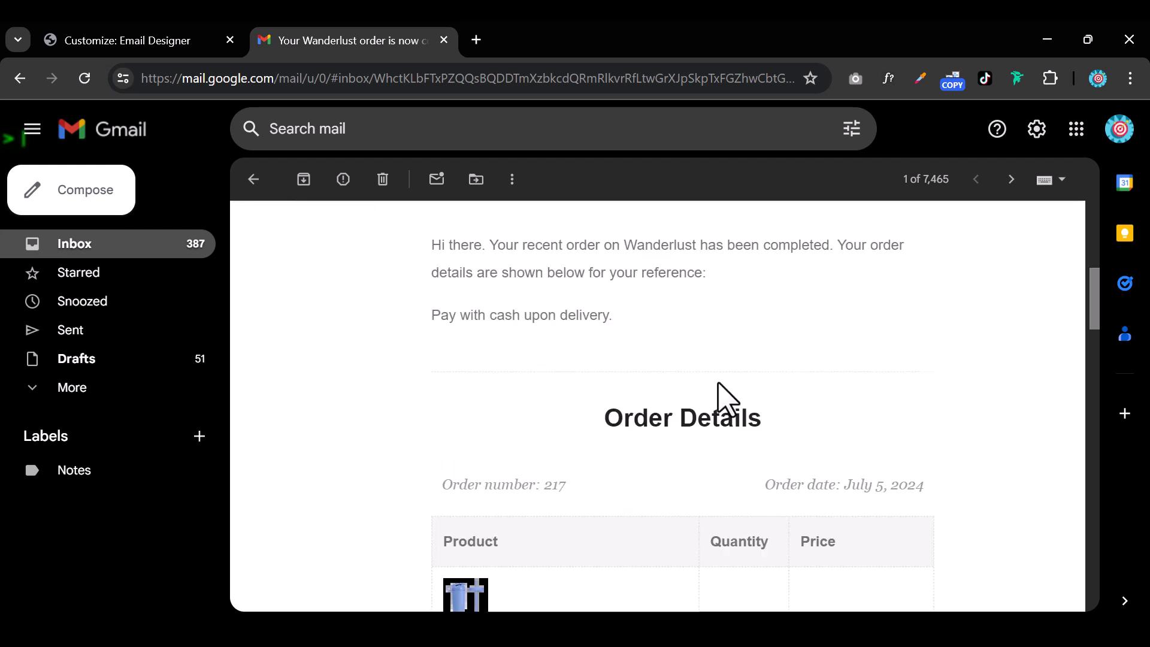
{"action": "scroll", "coordinate": [654, 422], "scroll_direction": "down", "scroll_amount": 20}
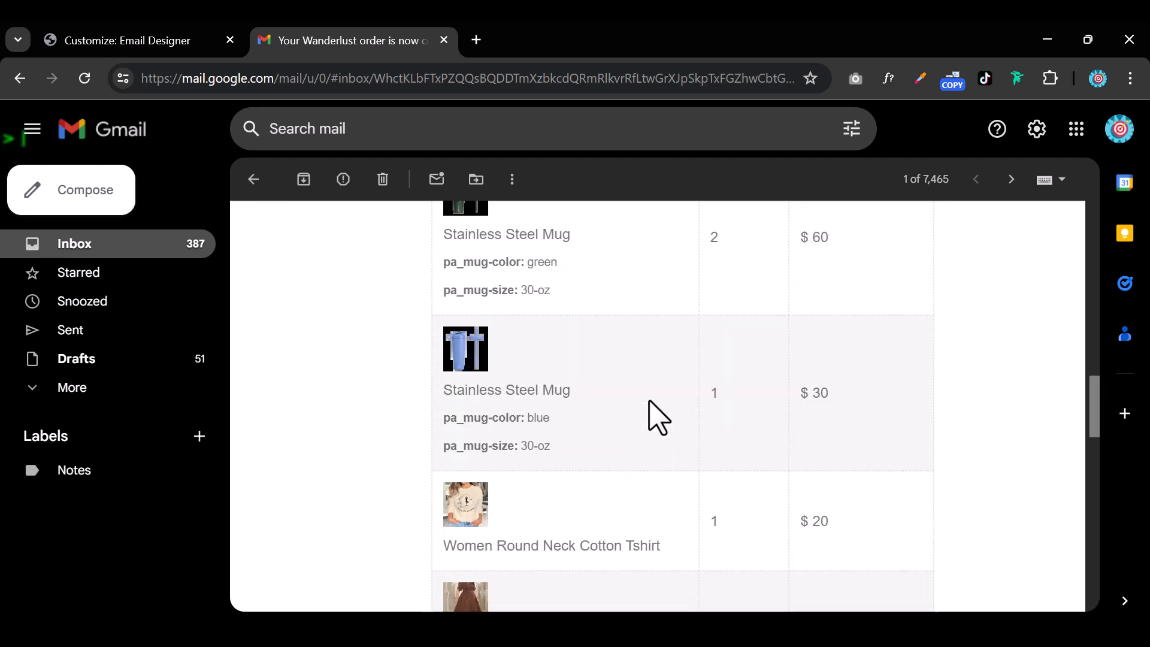
{"action": "scroll", "coordinate": [833, 442], "scroll_direction": "down", "scroll_amount": 2}
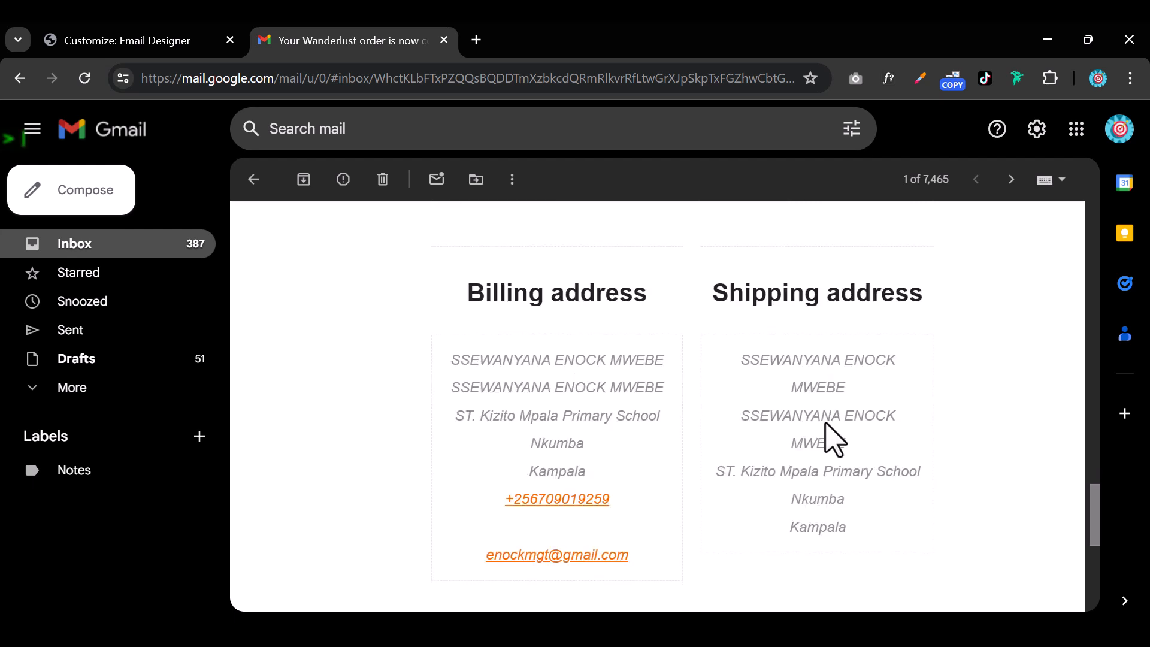
{"action": "scroll", "coordinate": [829, 441], "scroll_direction": "up", "scroll_amount": 1}
{"action": "scroll", "coordinate": [827, 441], "scroll_direction": "down", "scroll_amount": 5}
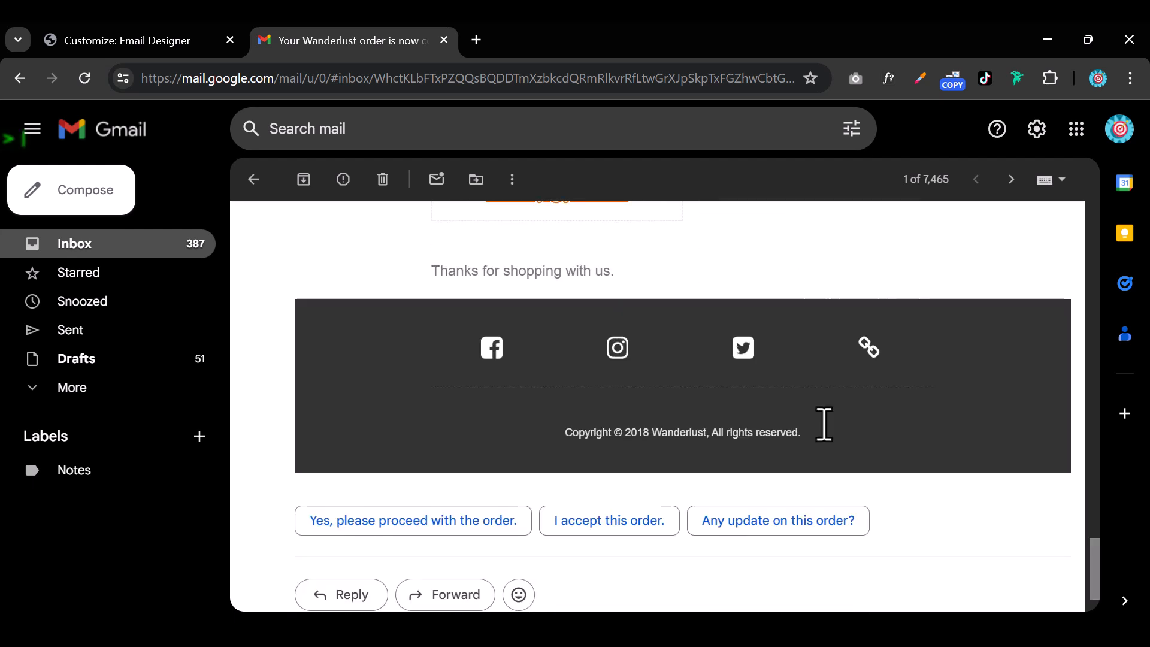
{"action": "scroll", "coordinate": [828, 432], "scroll_direction": "up", "scroll_amount": 3}
{"action": "scroll", "coordinate": [830, 432], "scroll_direction": "up", "scroll_amount": 20}
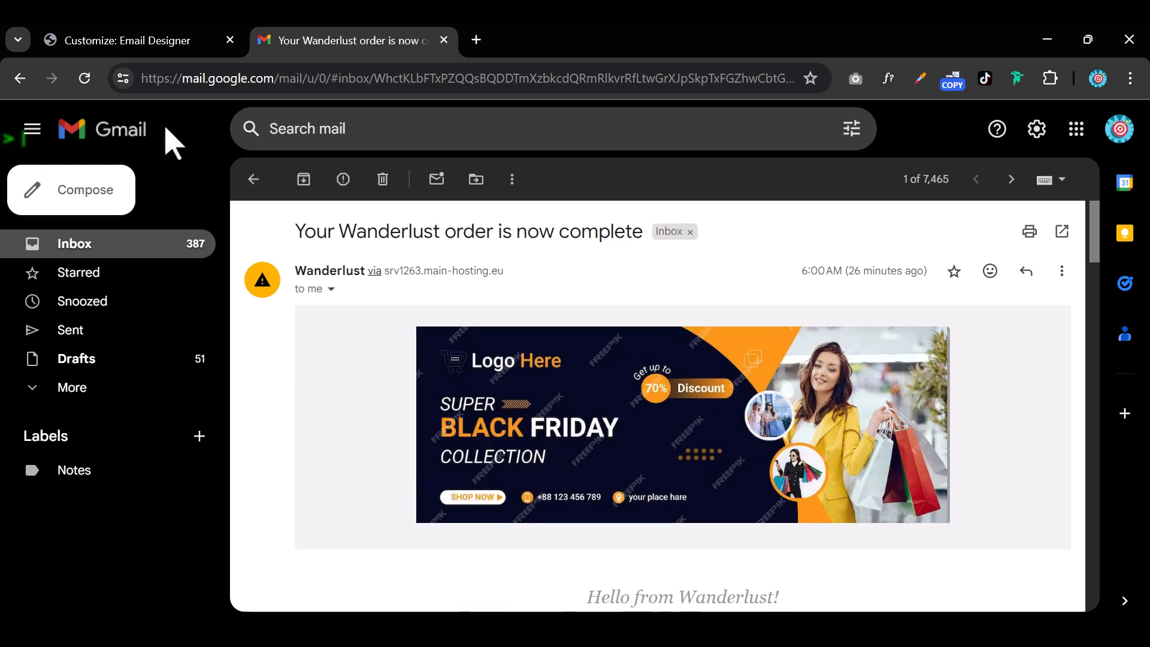
Return to the Customizer and preview the design as the Cancelled Order email.
{"action": "left_click", "coordinate": [172, 46]}
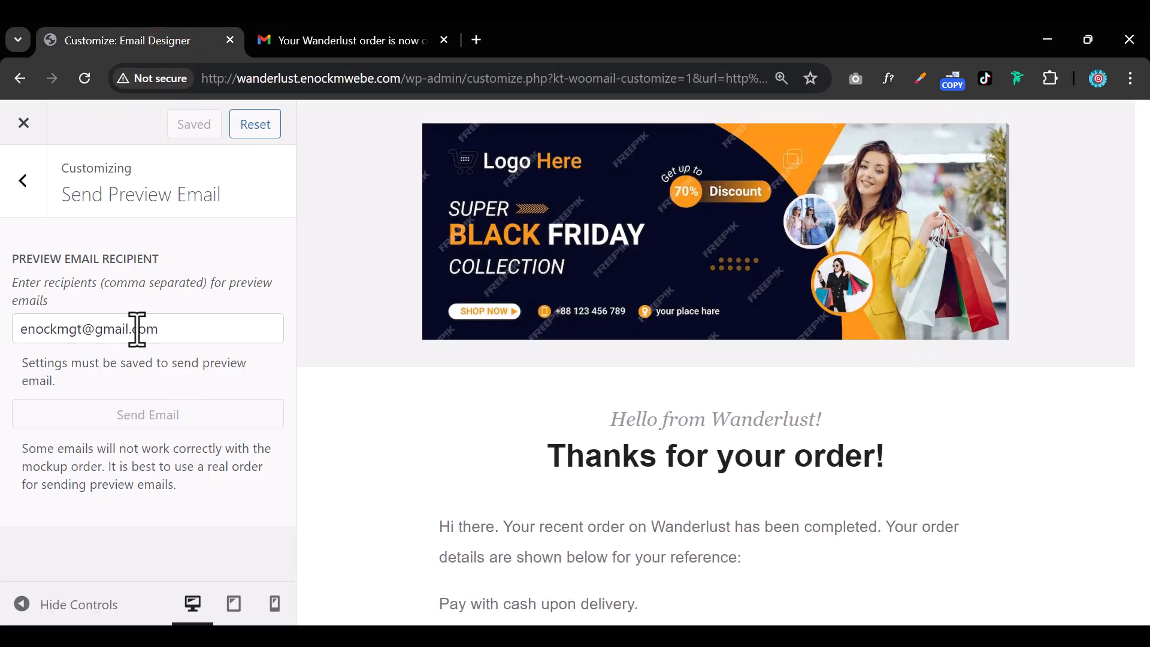
{"action": "left_click", "coordinate": [23, 180]}
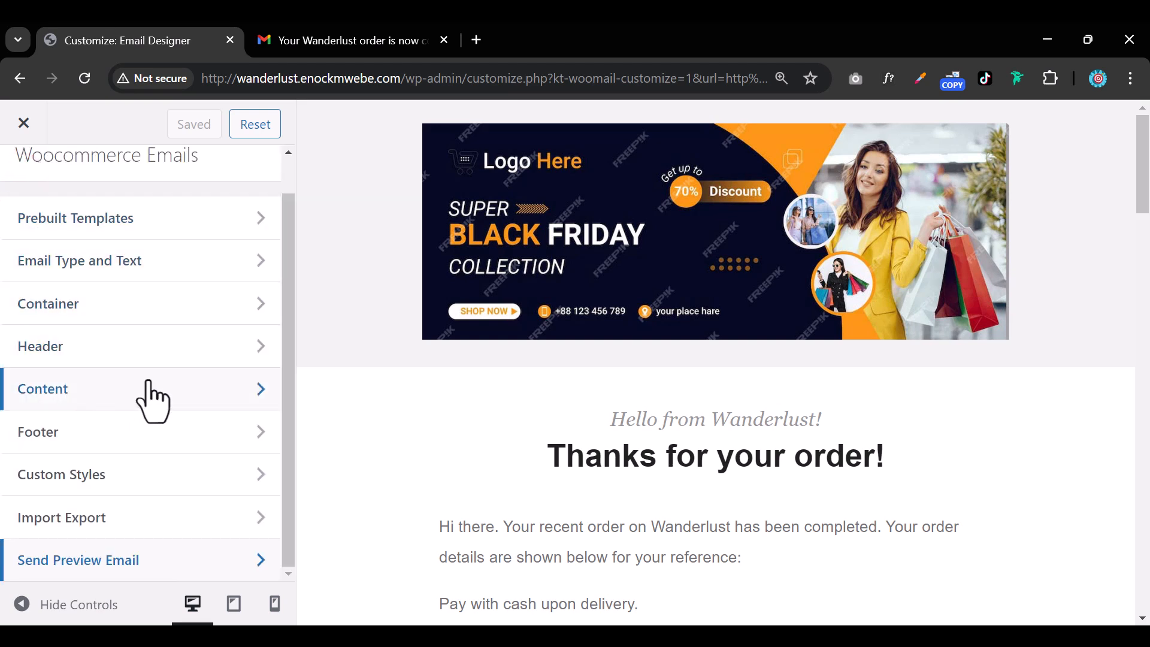
{"action": "left_click", "coordinate": [156, 302]}
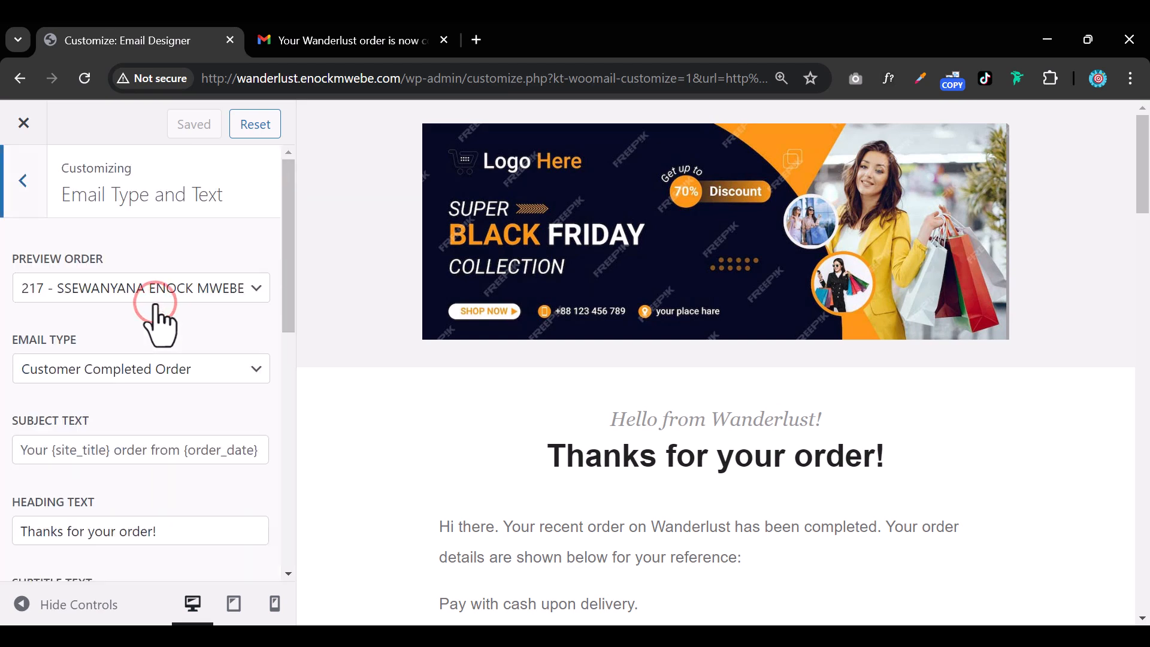
{"action": "left_click", "coordinate": [166, 366]}
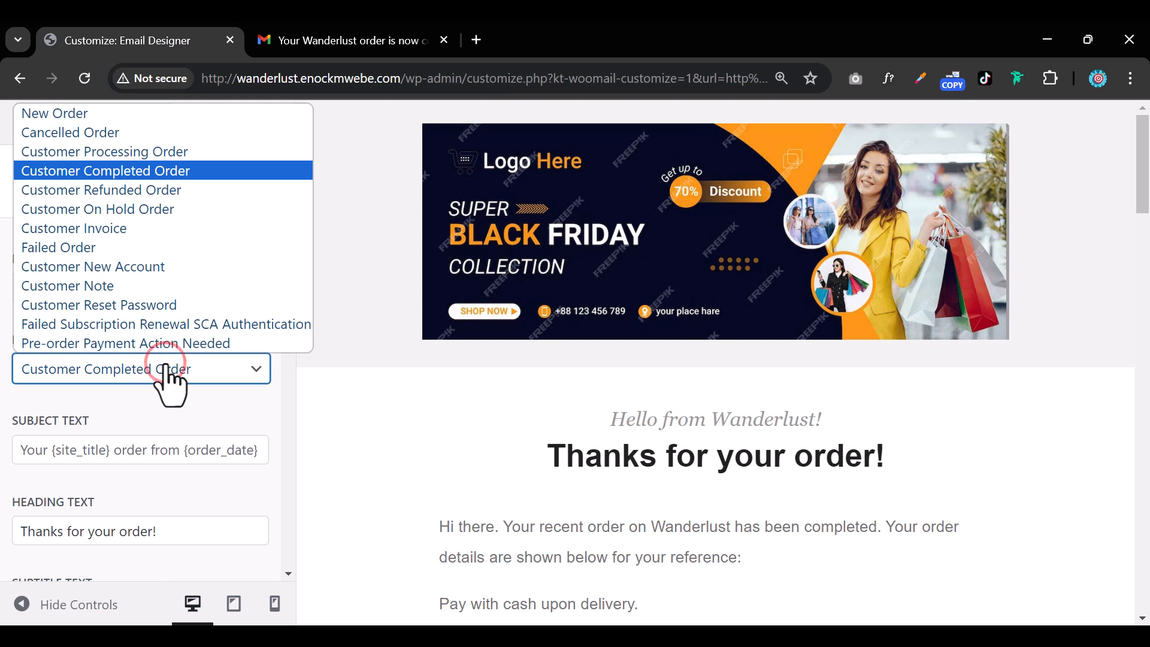
{"action": "left_click", "coordinate": [142, 134]}
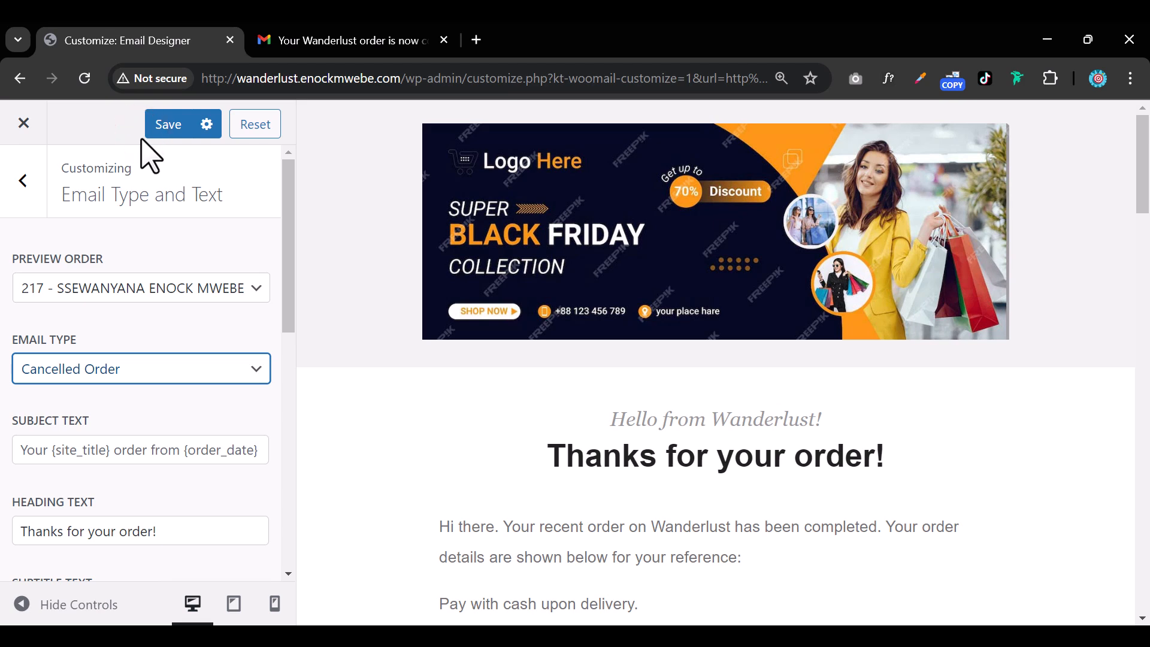
{"action": "scroll", "coordinate": [569, 423], "scroll_direction": "down", "scroll_amount": 10}
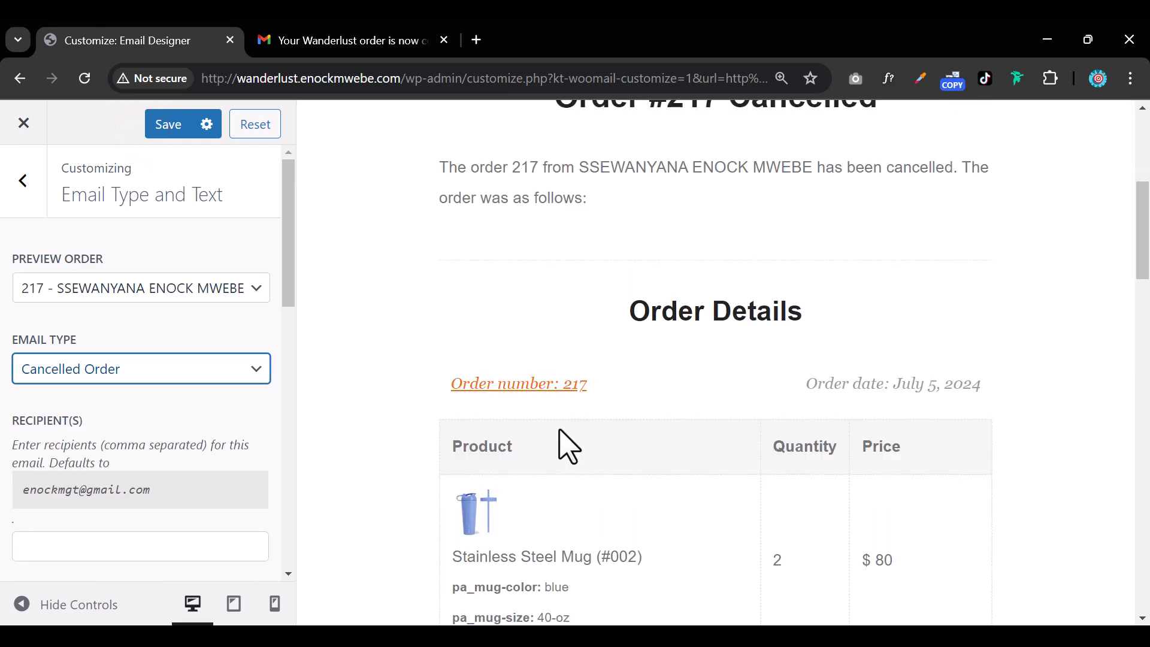
Preview the Customer On Hold Order email, then the New Order email for order 217.
{"action": "left_click", "coordinate": [157, 374]}
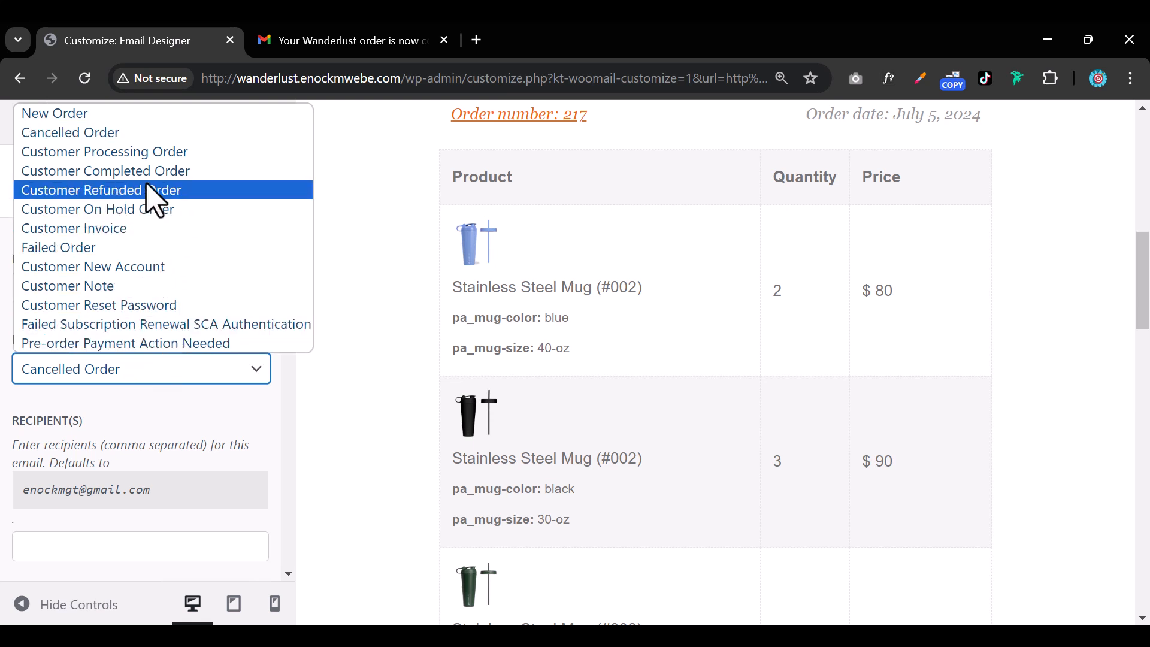
{"action": "left_click", "coordinate": [153, 210]}
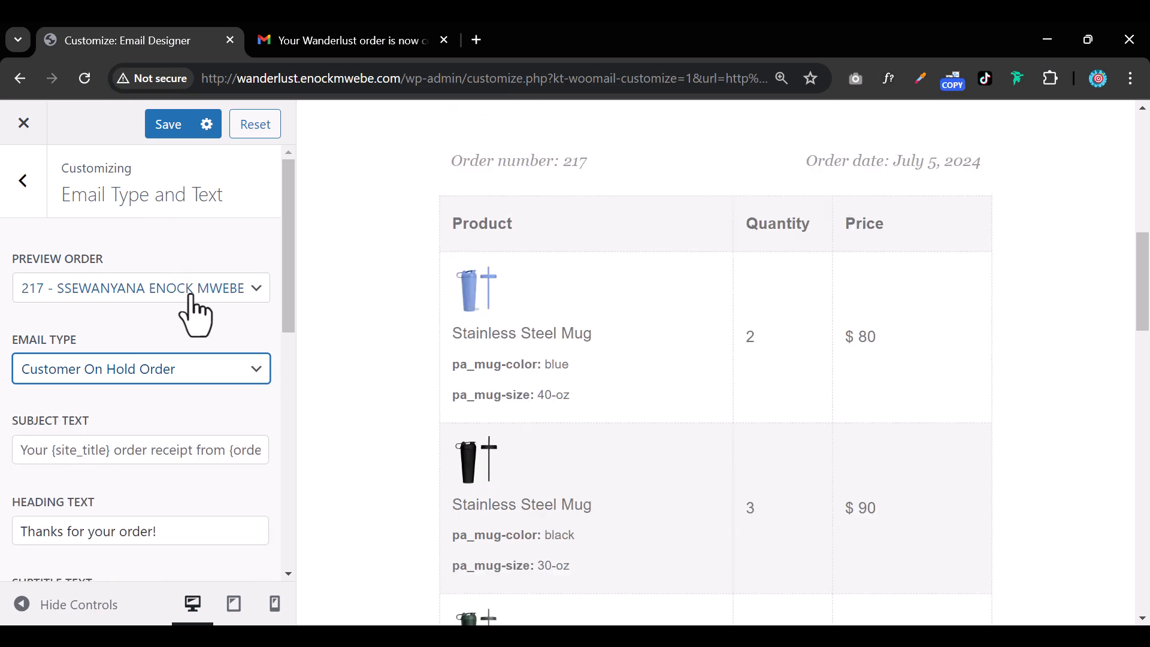
{"action": "scroll", "coordinate": [579, 515], "scroll_direction": "up", "scroll_amount": 10}
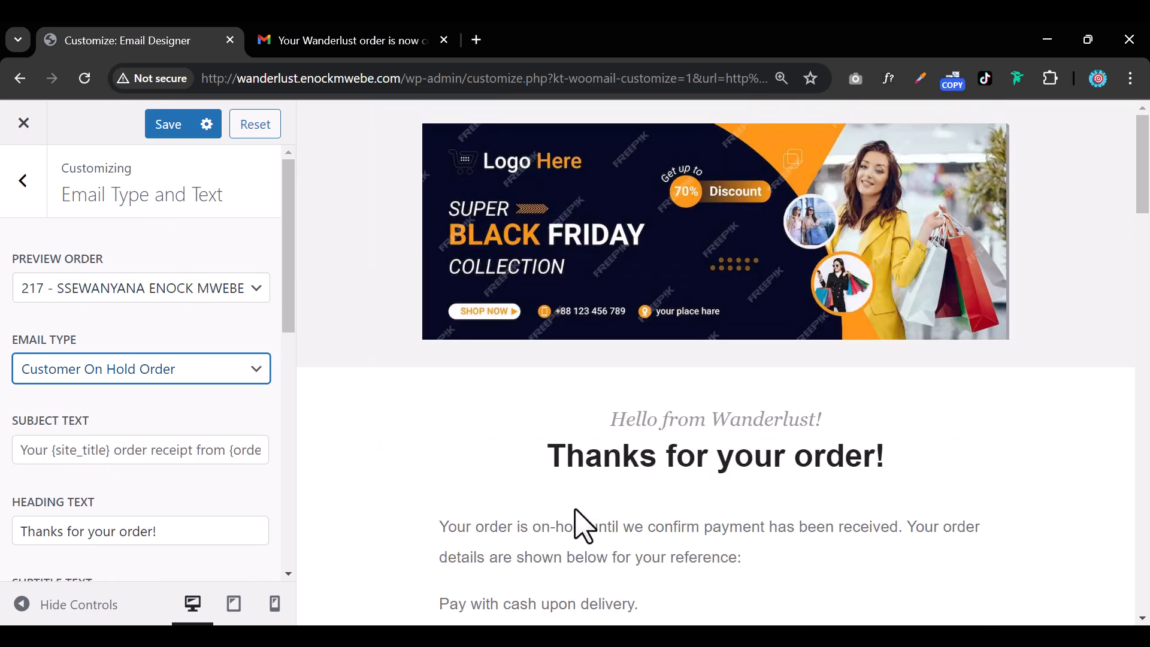
{"action": "left_click", "coordinate": [190, 377]}
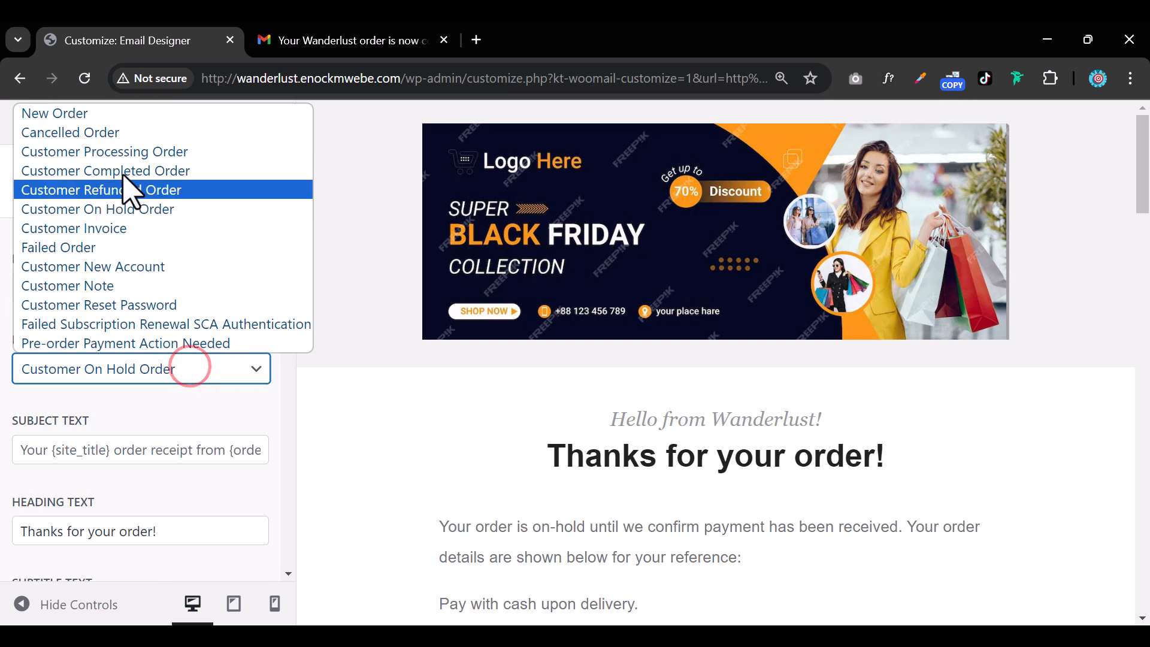
{"action": "left_click", "coordinate": [116, 120]}
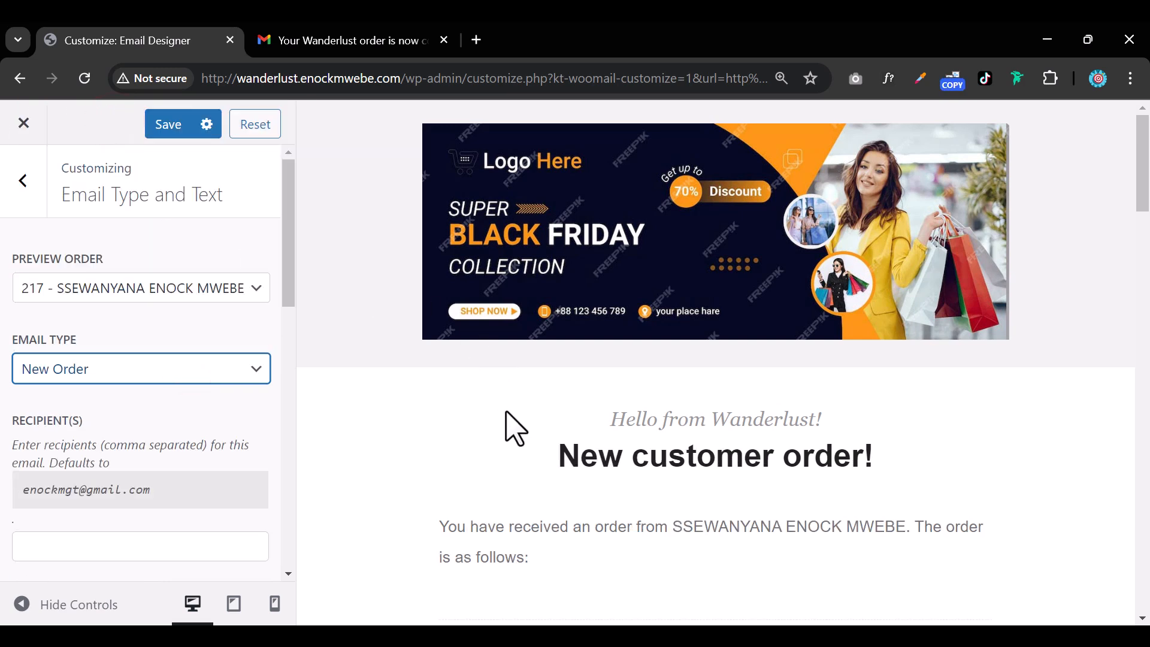
{"action": "scroll", "coordinate": [508, 428], "scroll_direction": "down", "scroll_amount": 5}
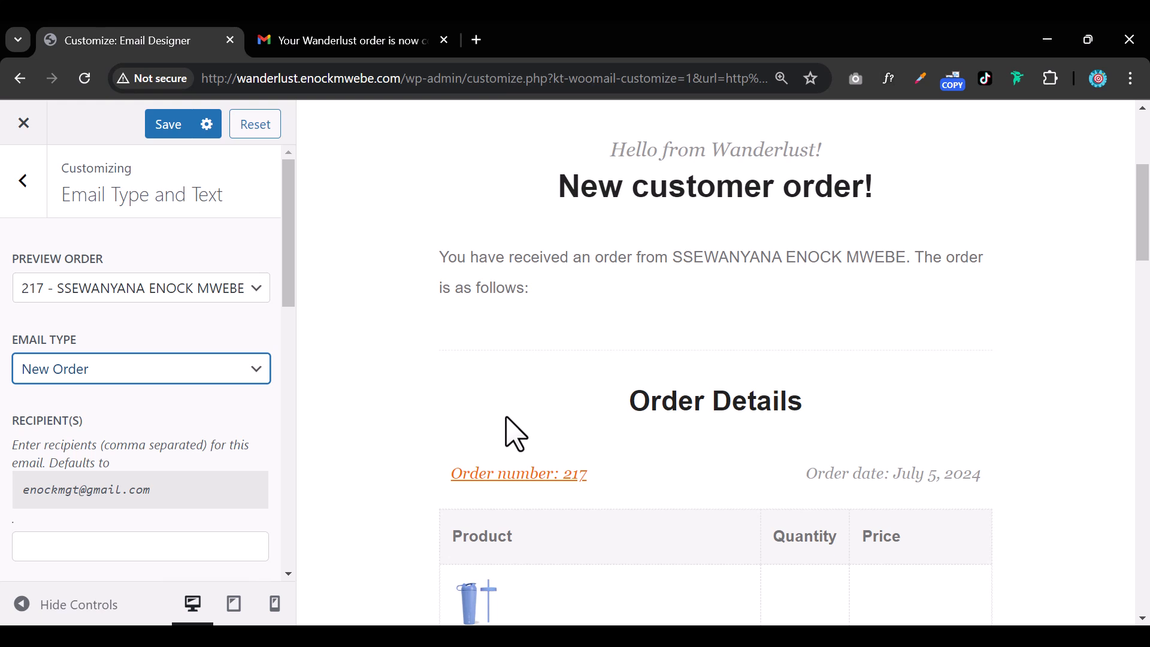
{"action": "scroll", "coordinate": [515, 433], "scroll_direction": "down", "scroll_amount": 4}
{"action": "scroll", "coordinate": [515, 433], "scroll_direction": "down", "scroll_amount": 4}
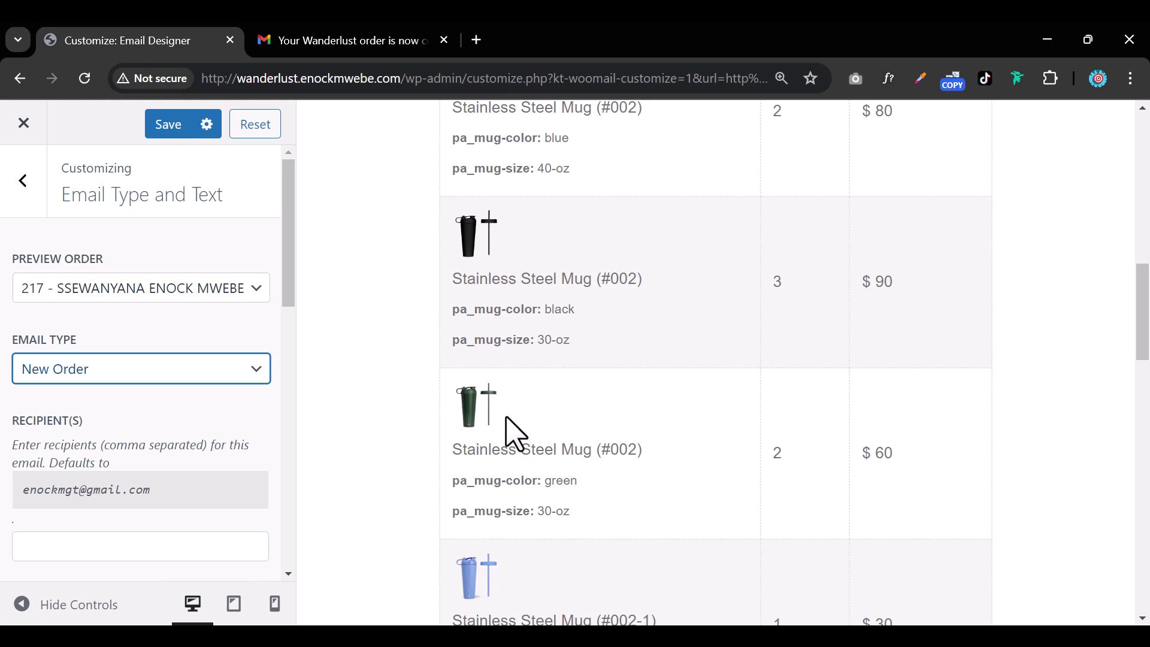
{"action": "left_click", "coordinate": [142, 367]}
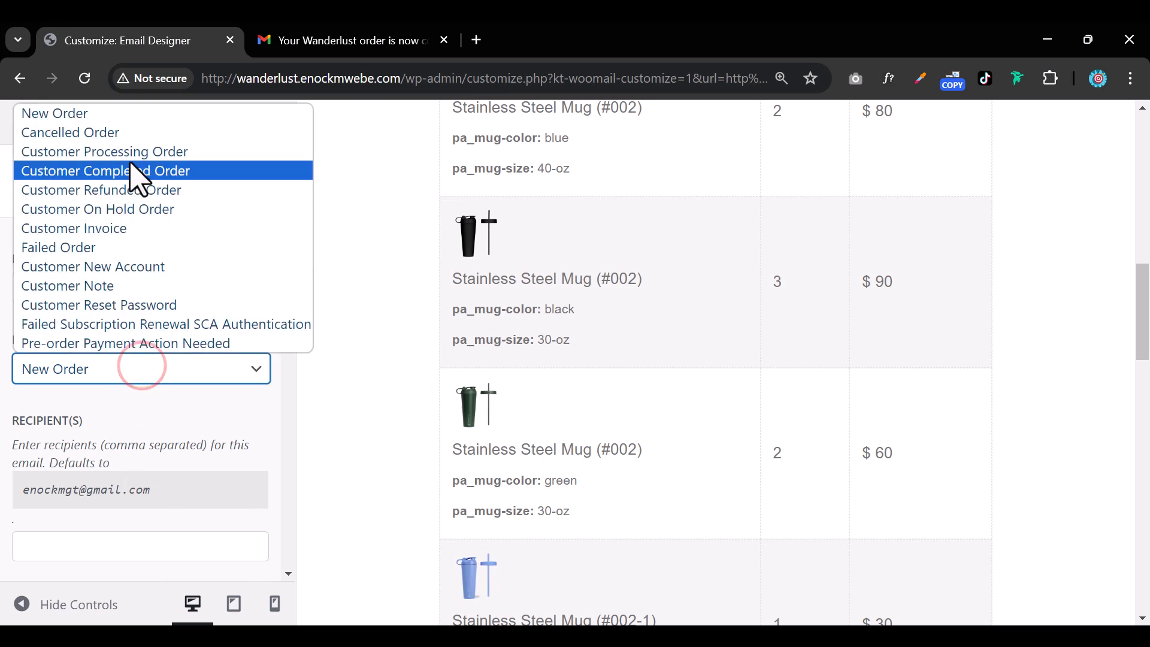